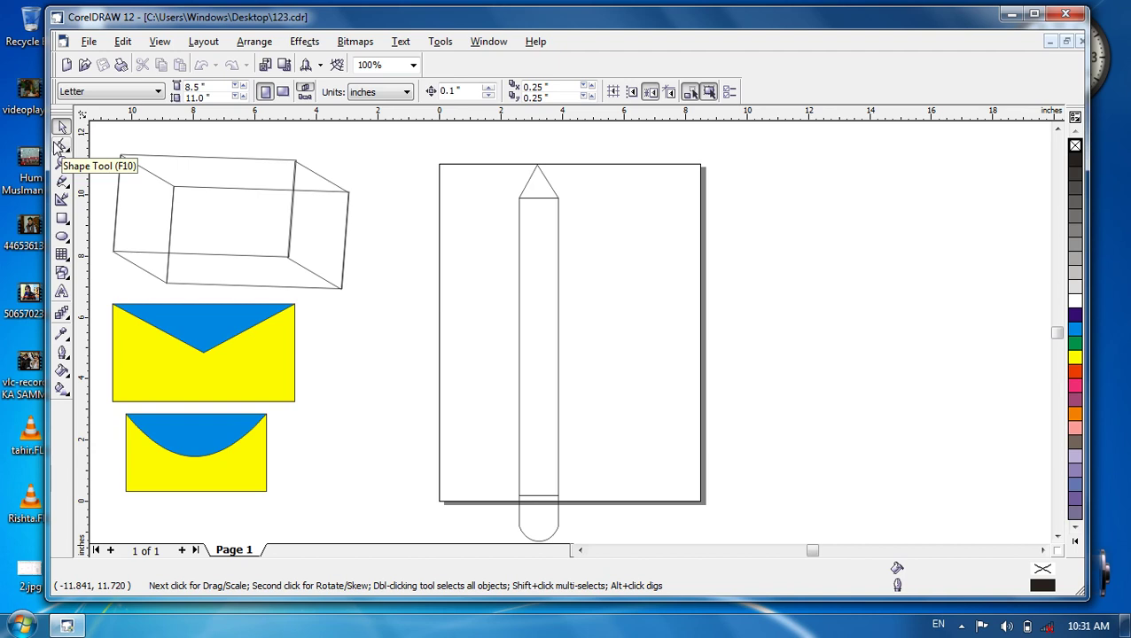
left_click(61, 146)
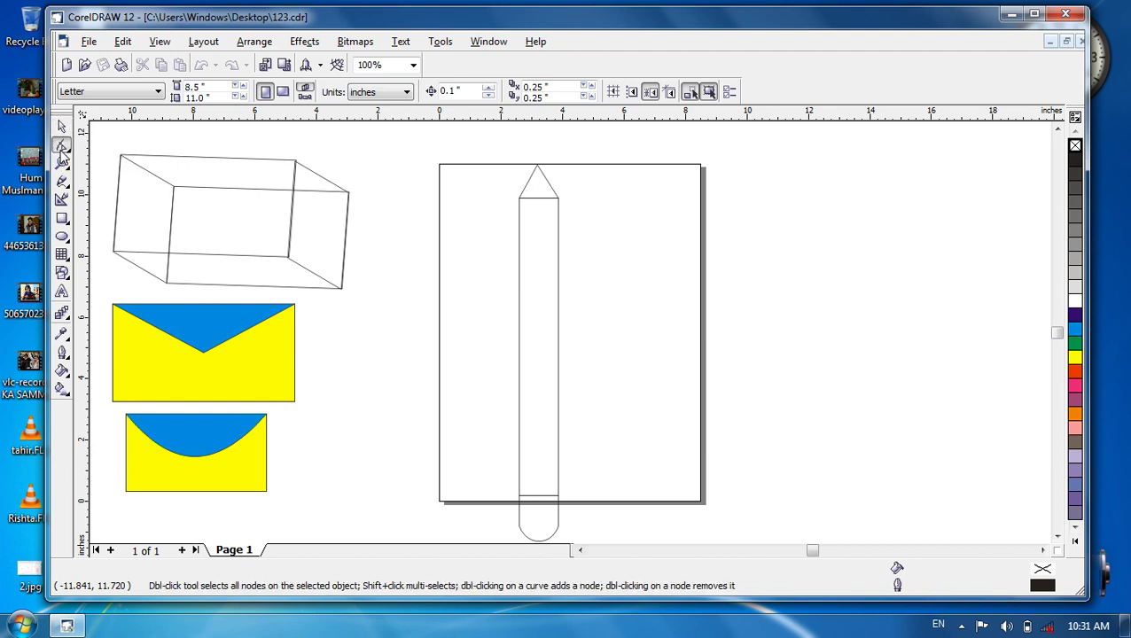
left_click(62, 219)
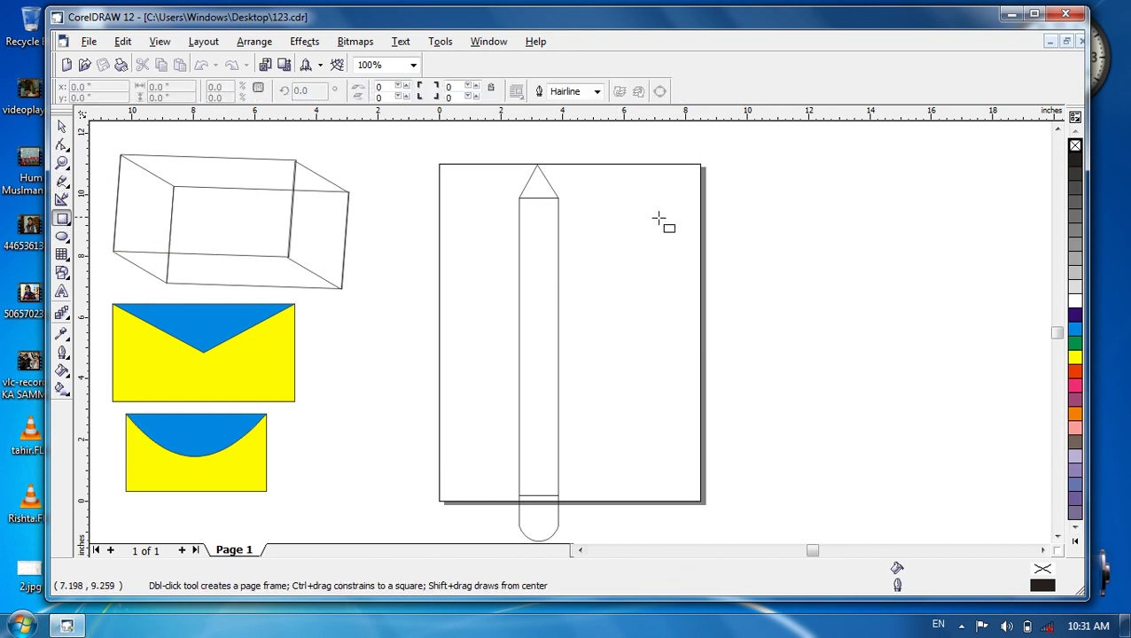
key("space")
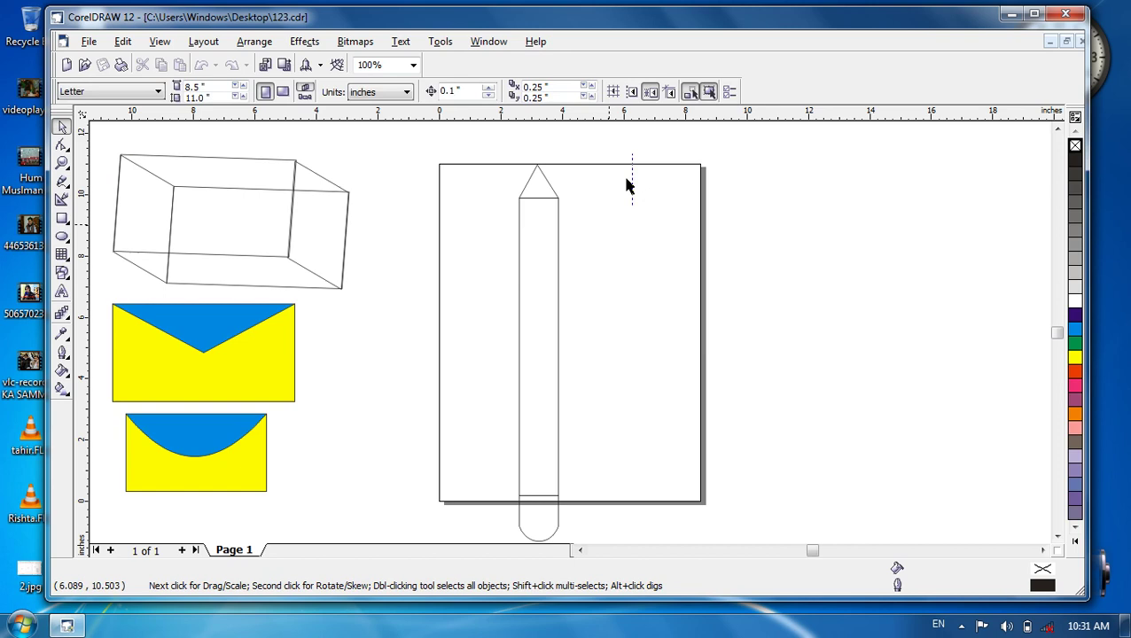
Step: Shrink the pencil group proportionally and move it off the page, below the smaller yellow envelope
scroll(532, 496, "down", 1)
mouse_move(503, 571)
left_mouse_down()
mouse_move(462, 523)
mouse_move(454, 485)
left_mouse_up()
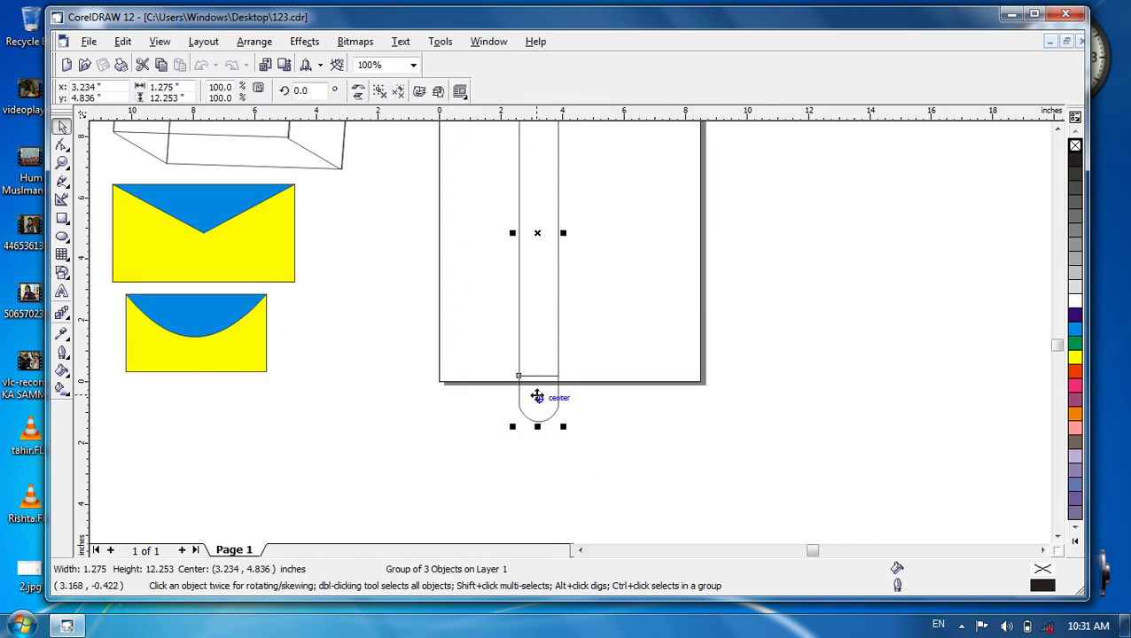
left_click_drag(564, 427, 512, 236)
mouse_move(517, 133)
left_mouse_down()
mouse_move(207, 449)
mouse_move(162, 466)
left_mouse_up()
left_click(518, 303)
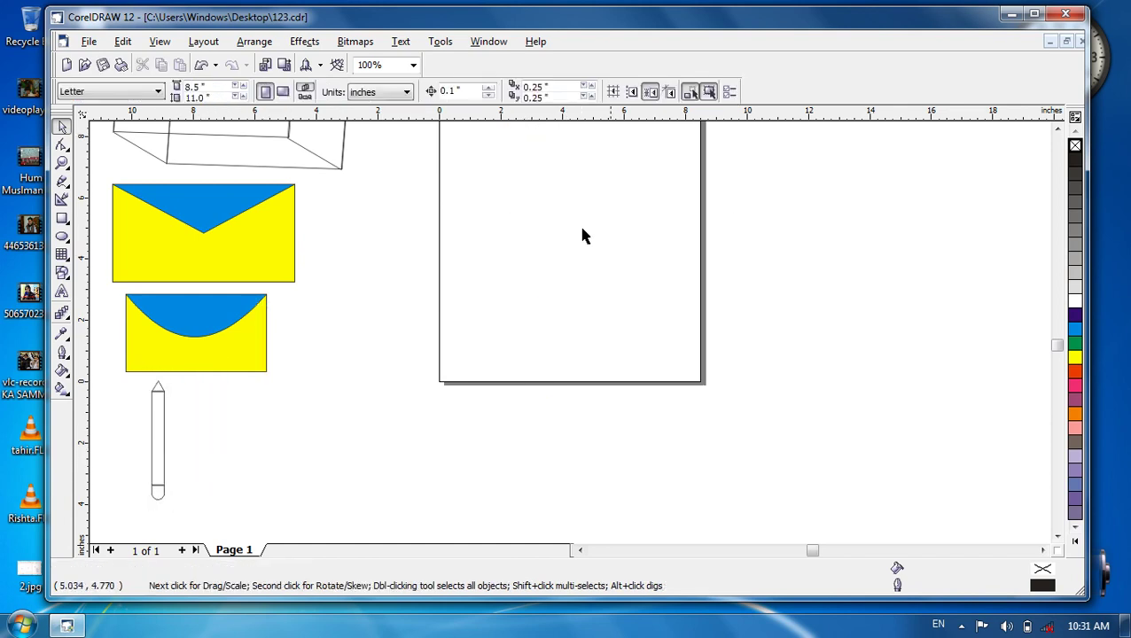
Step: Draw a rectangle about 7.76 by 3.95 inches across the upper part of the page and fill it with cyan
left_click(1057, 129)
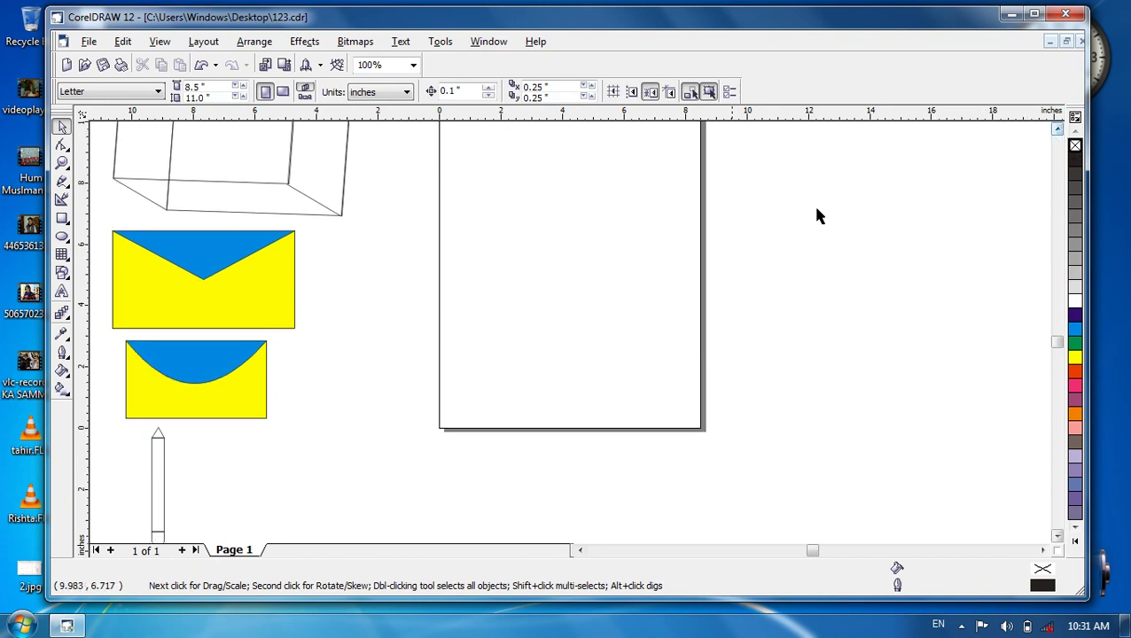
left_click(1056, 129)
left_click(1057, 129)
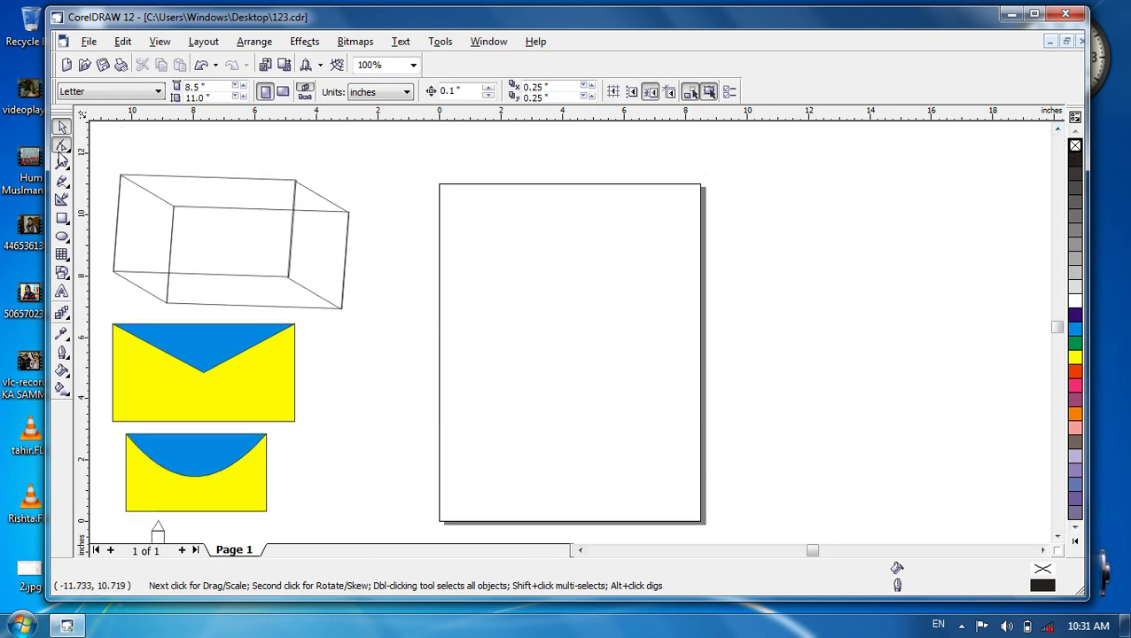
left_click(60, 149)
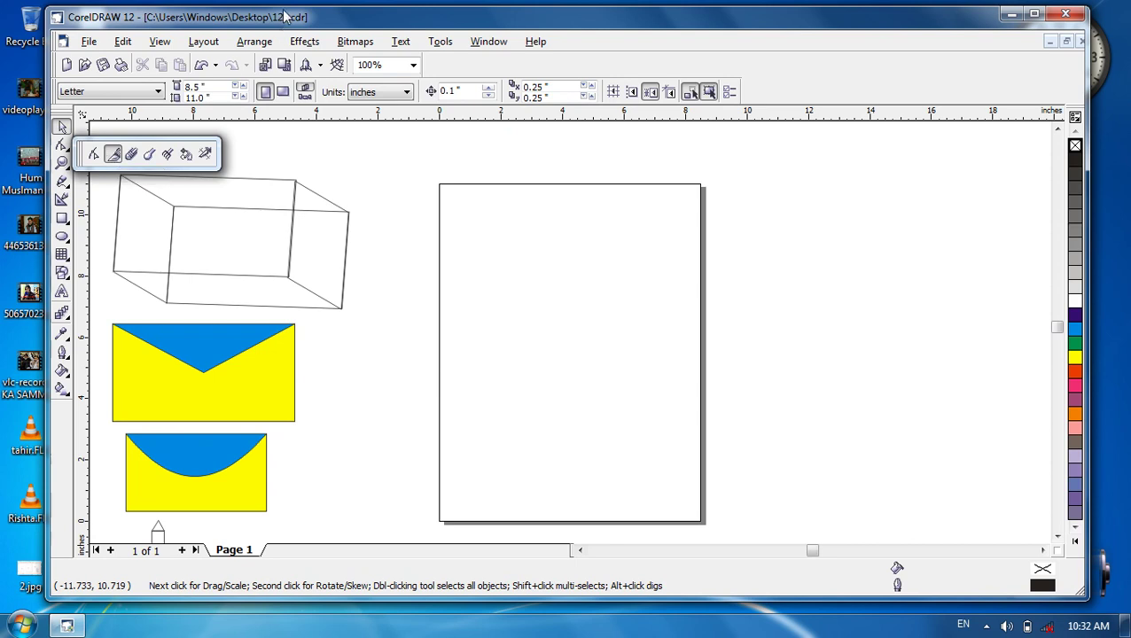
left_click(76, 193)
left_click(62, 218)
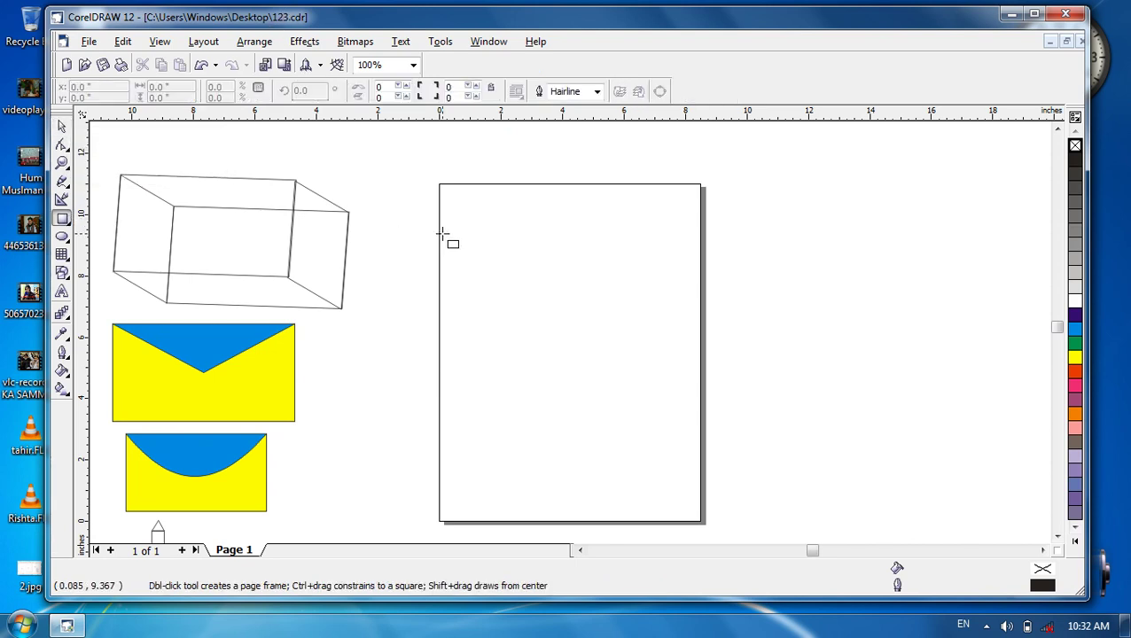
mouse_move(450, 214)
left_mouse_down()
mouse_move(523, 270)
mouse_move(689, 337)
left_mouse_up()
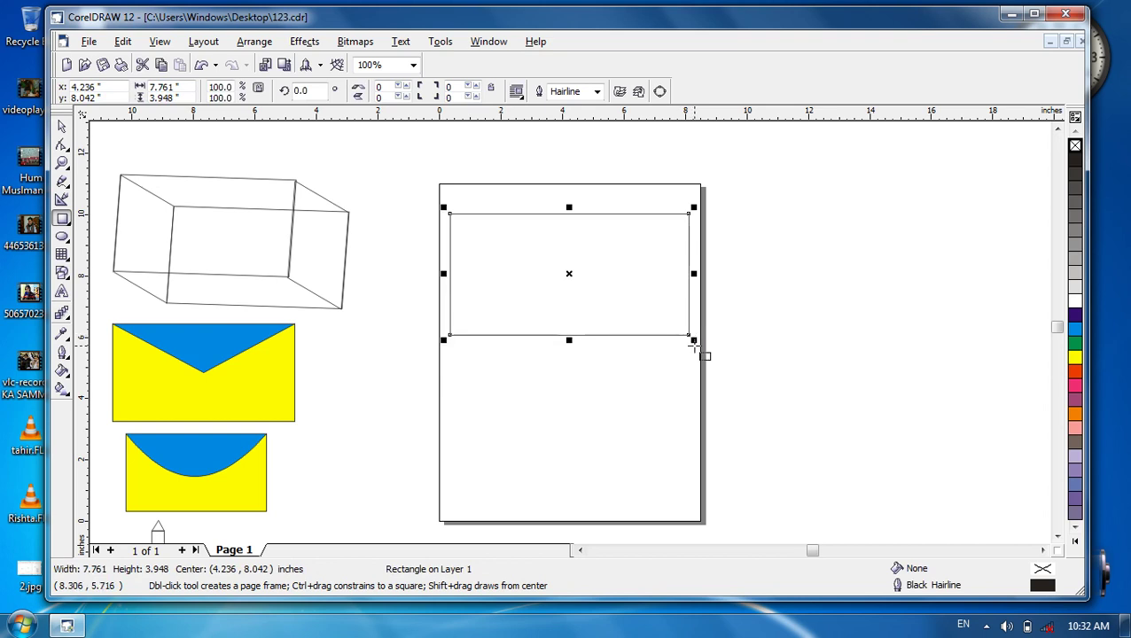
left_click(1074, 330)
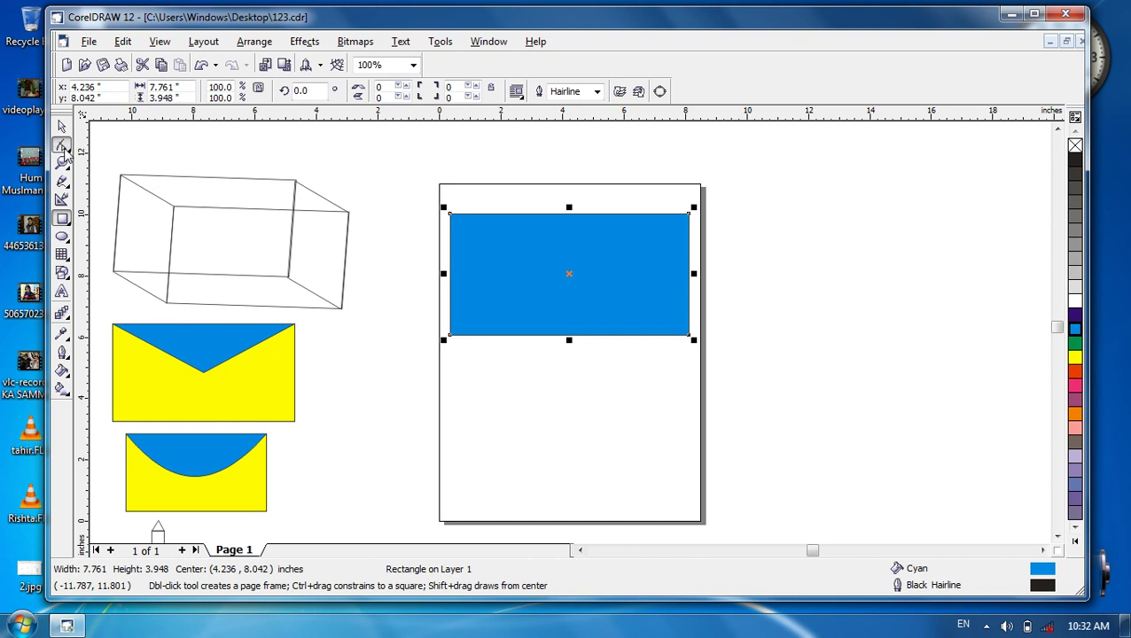
Step: Cut the cyan rectangle vertically with the Knife tool about 2 inches from its left edge, separate the right piece, and undo the split
left_click(64, 163)
left_click(119, 156)
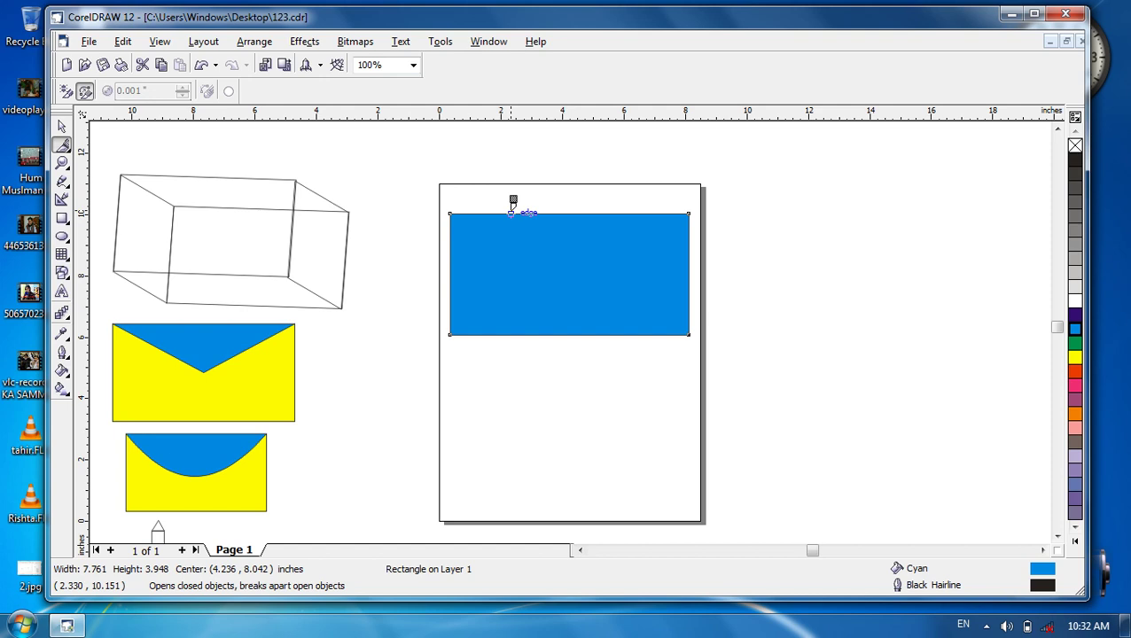
left_click_drag(513, 209, 512, 335)
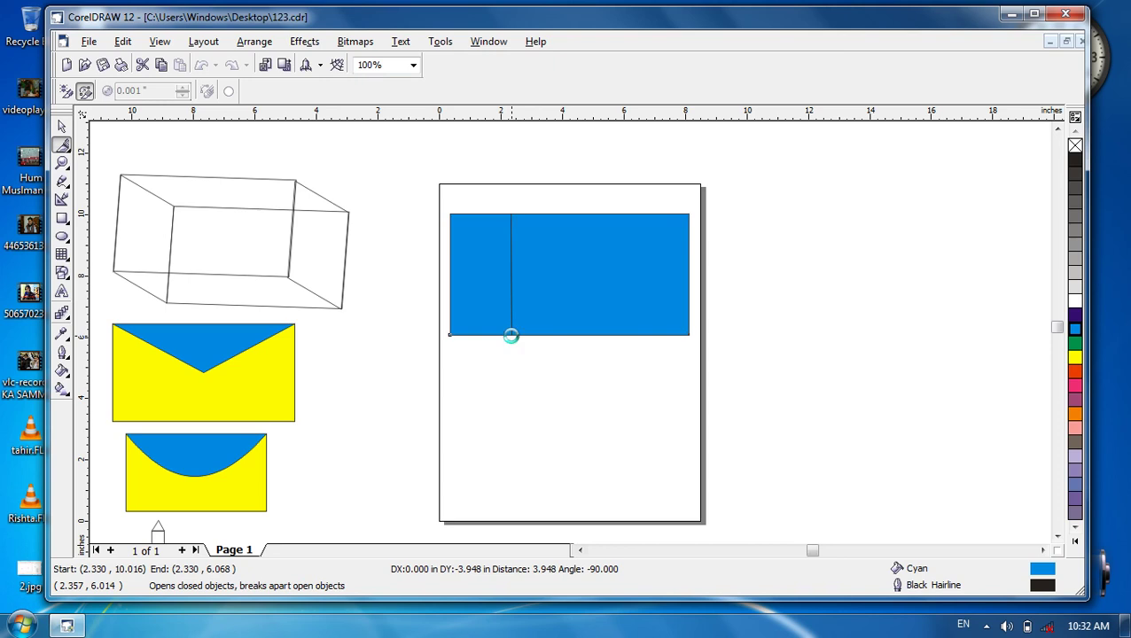
left_click(61, 126)
left_click_drag(537, 259, 676, 271)
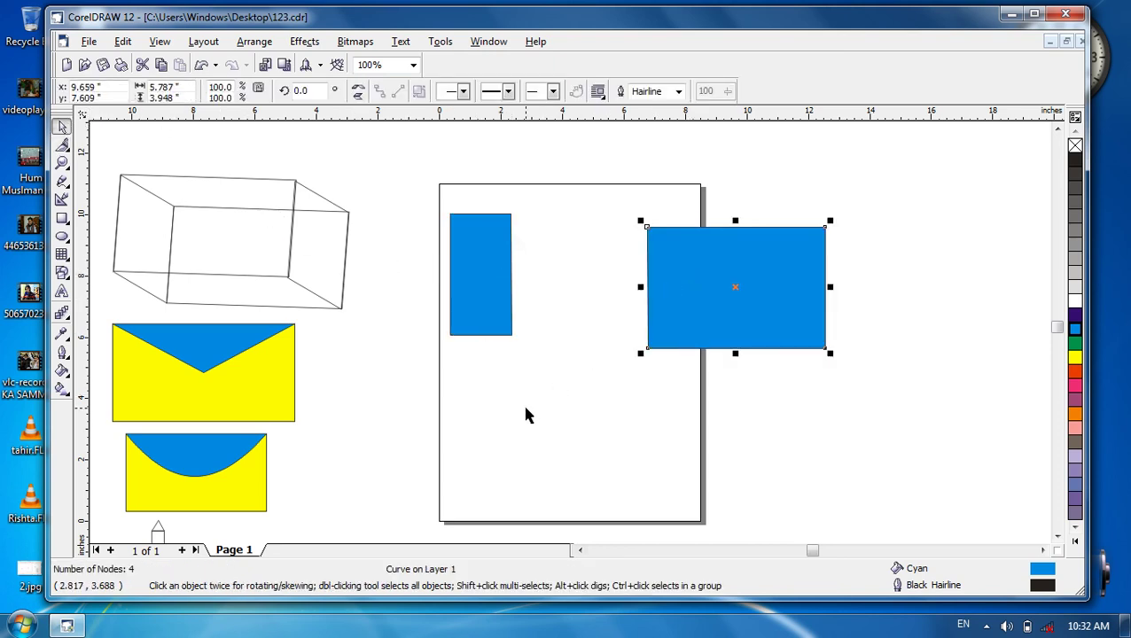
key("ctrl+z")
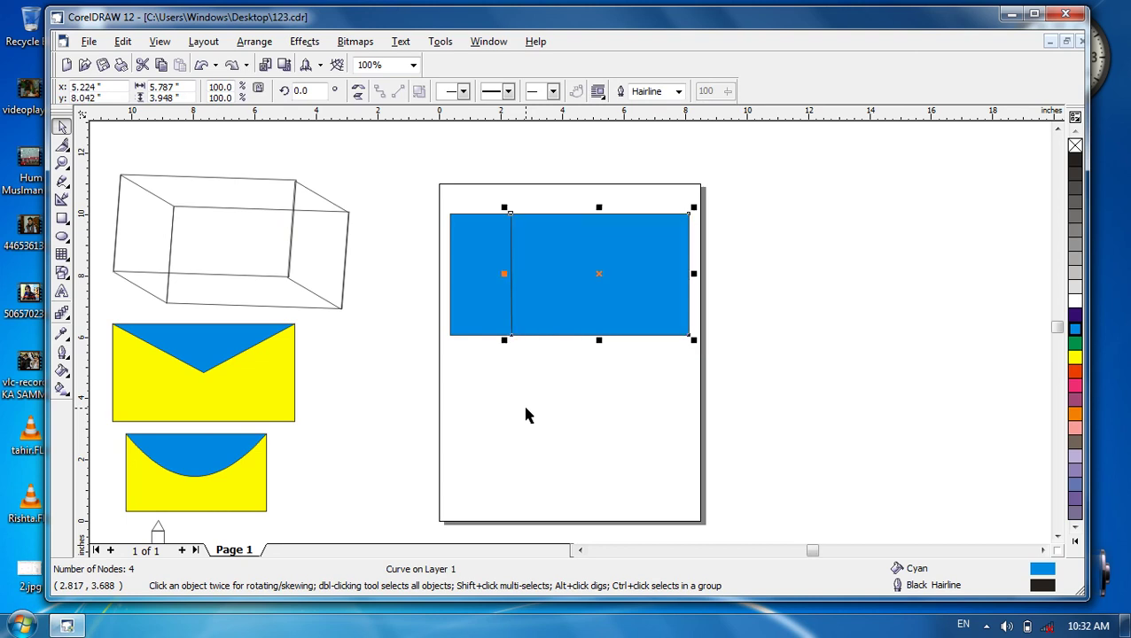
key("ctrl+z")
Step: Cut the cyan rectangle along a jagged freehand line with the Knife tool, pull the right piece away, and undo the split
left_click(62, 145)
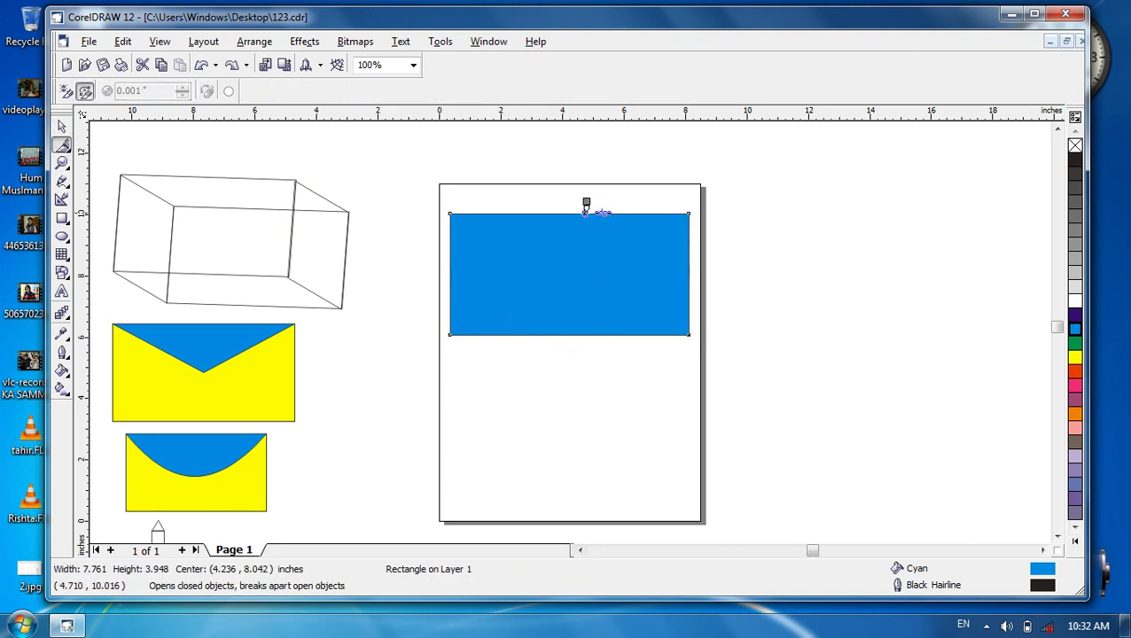
left_click(546, 214)
mouse_move(548, 232)
left_mouse_down()
mouse_move(575, 271)
mouse_move(566, 320)
mouse_move(547, 329)
mouse_move(495, 311)
mouse_move(478, 324)
left_mouse_up()
left_click(62, 126)
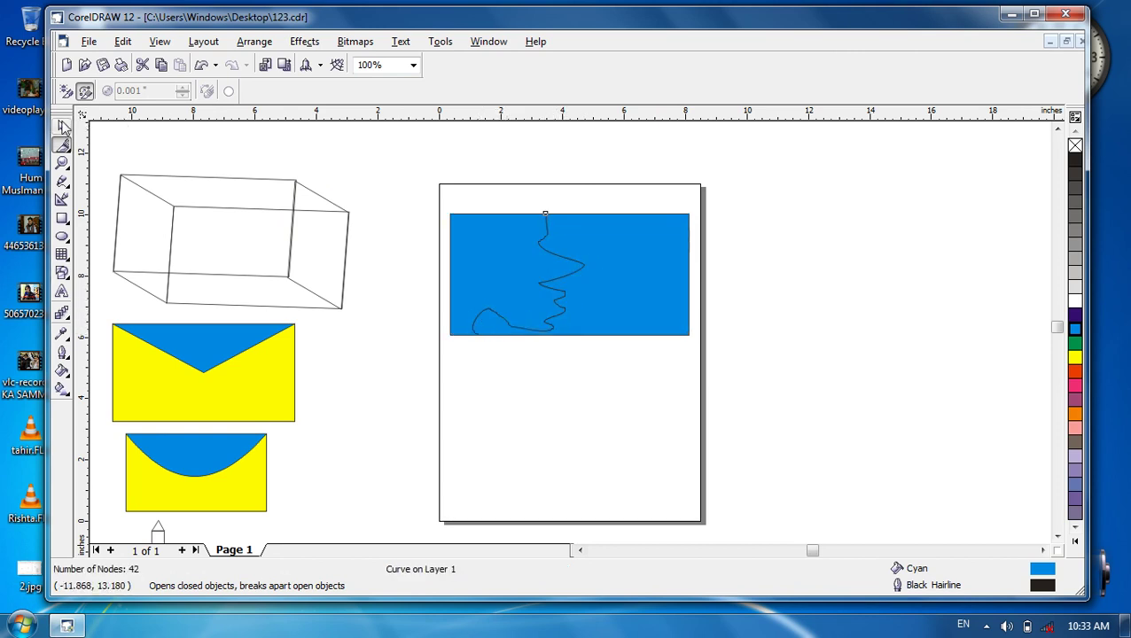
left_click(512, 245)
left_click_drag(624, 253, 693, 253)
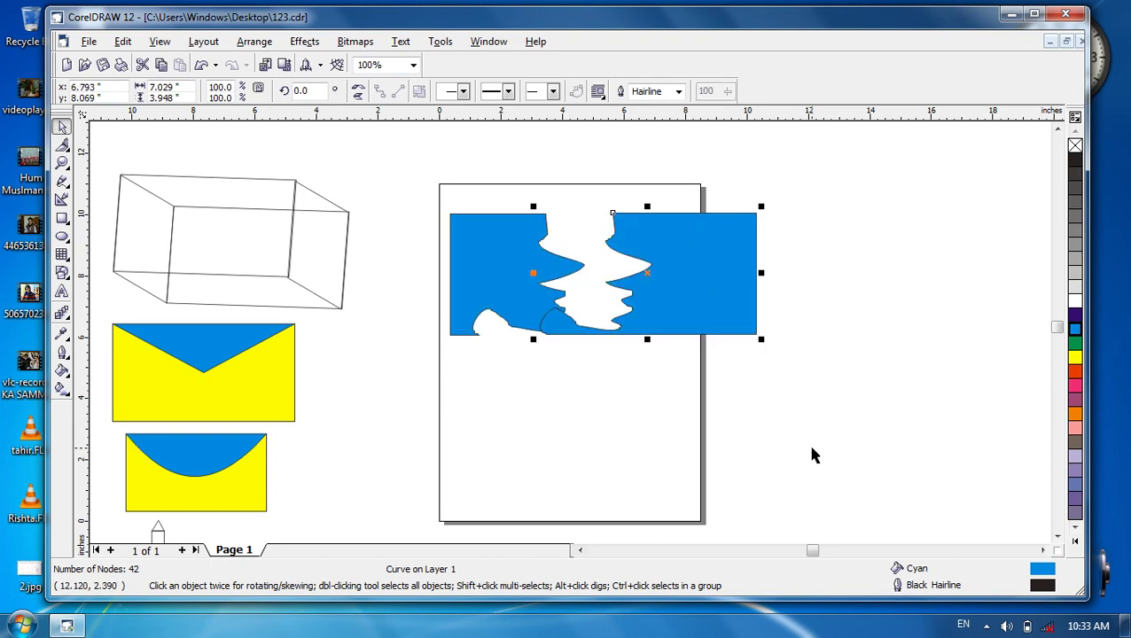
key("ctrl+z")
key("ctrl+z")
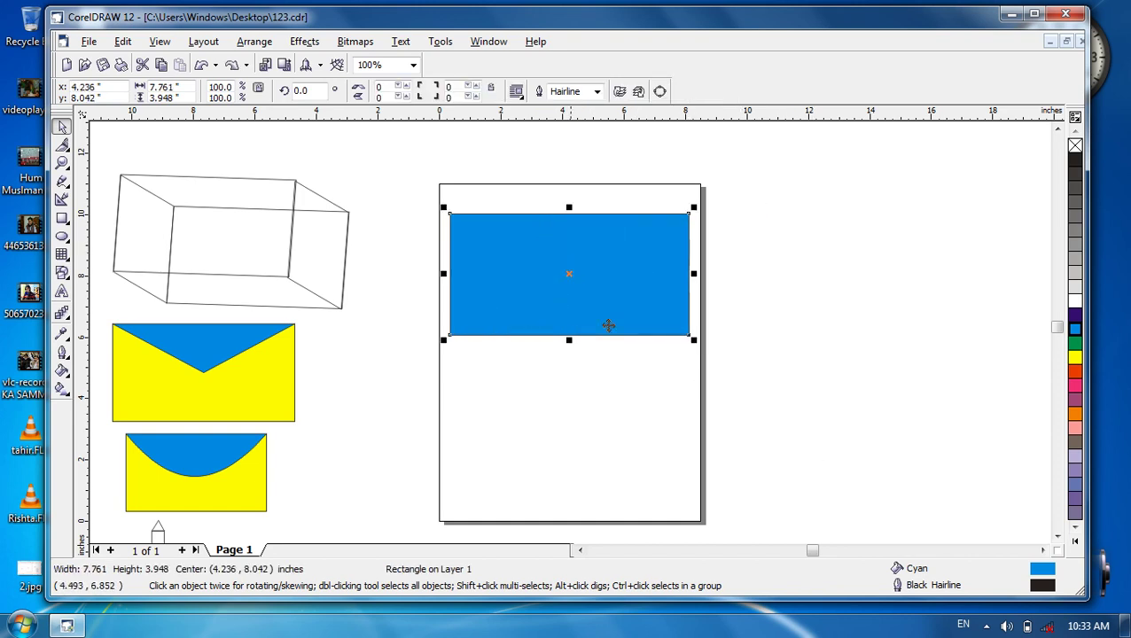
Step: Cut a closed freehand shape out of the cyan rectangle with the Knife tool, move it off the page, and undo the cutout
left_click(62, 147)
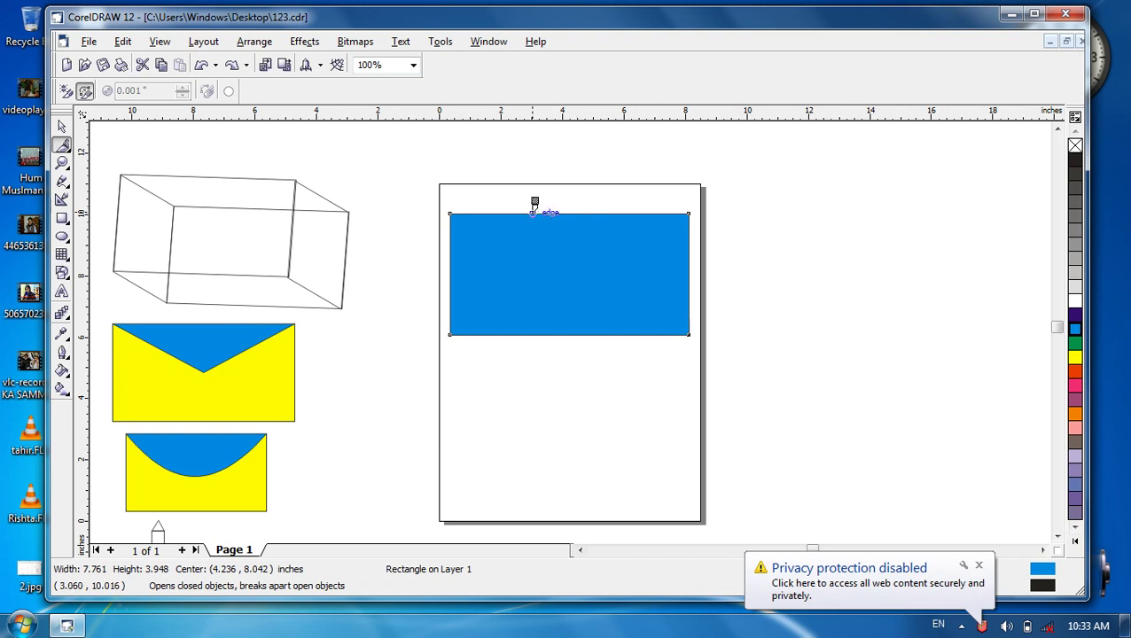
mouse_move(495, 214)
left_mouse_down()
mouse_move(536, 264)
mouse_move(582, 273)
mouse_move(585, 305)
left_mouse_up()
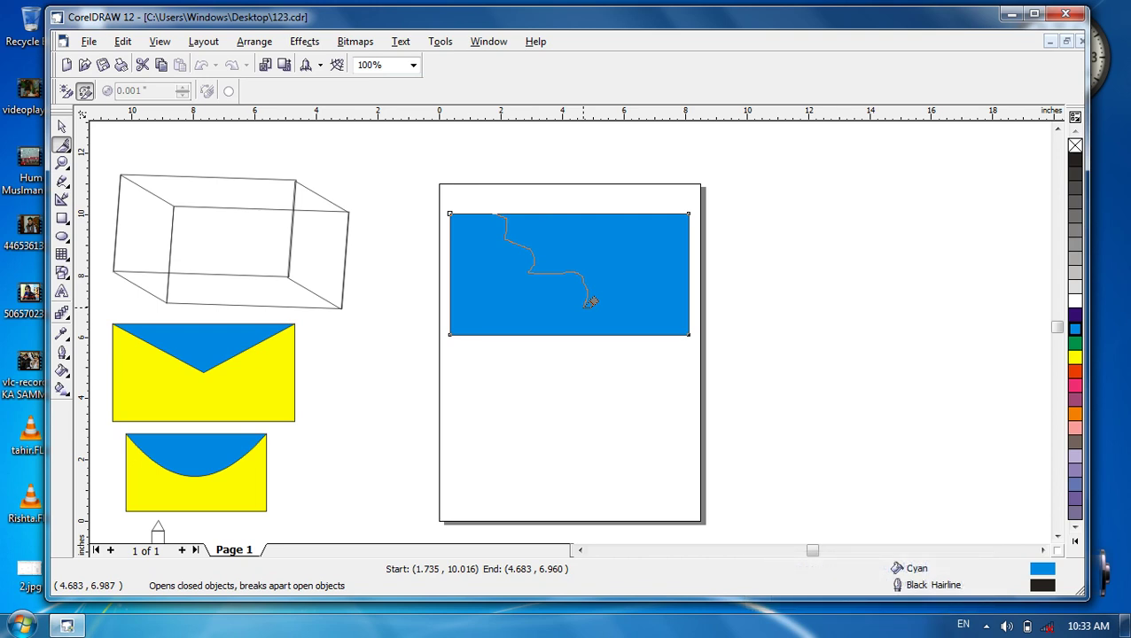
mouse_move(590, 302)
left_mouse_down()
mouse_move(519, 304)
mouse_move(494, 281)
mouse_move(500, 267)
mouse_move(481, 241)
mouse_move(495, 214)
left_mouse_up()
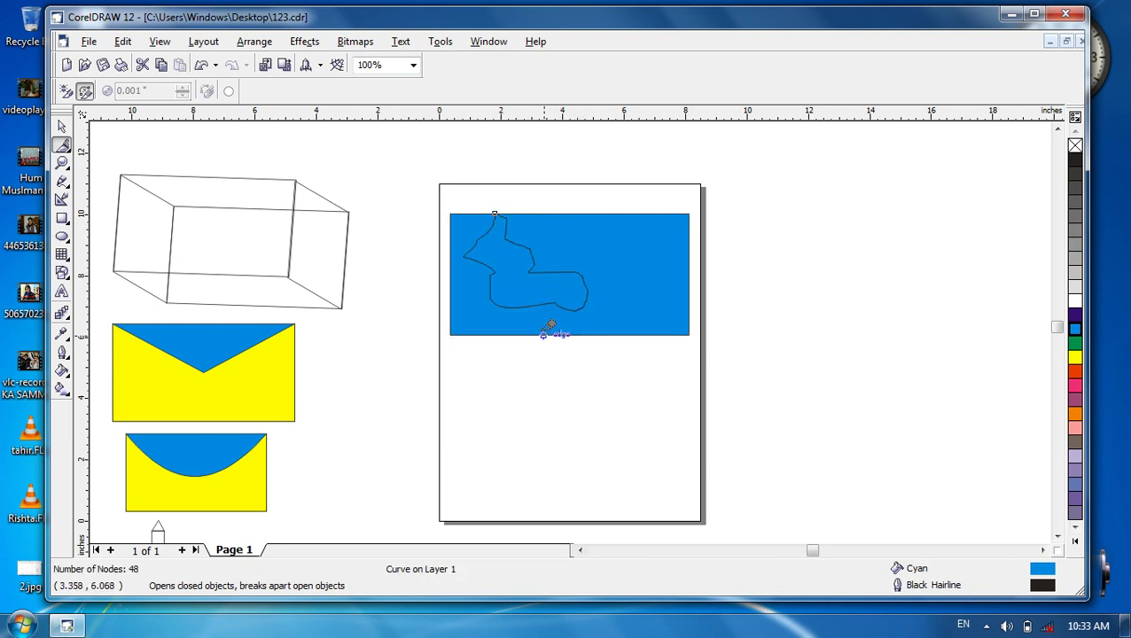
left_click(62, 127)
left_click_drag(553, 270, 864, 273)
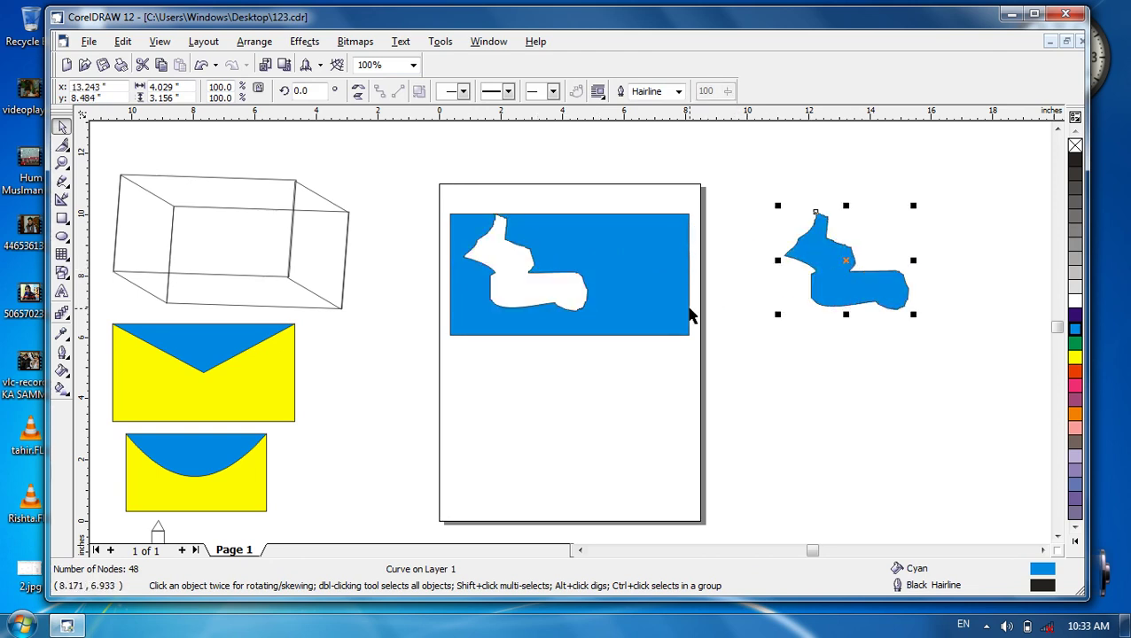
key("ctrl+z")
key("ctrl+z")
key("ctrl+z")
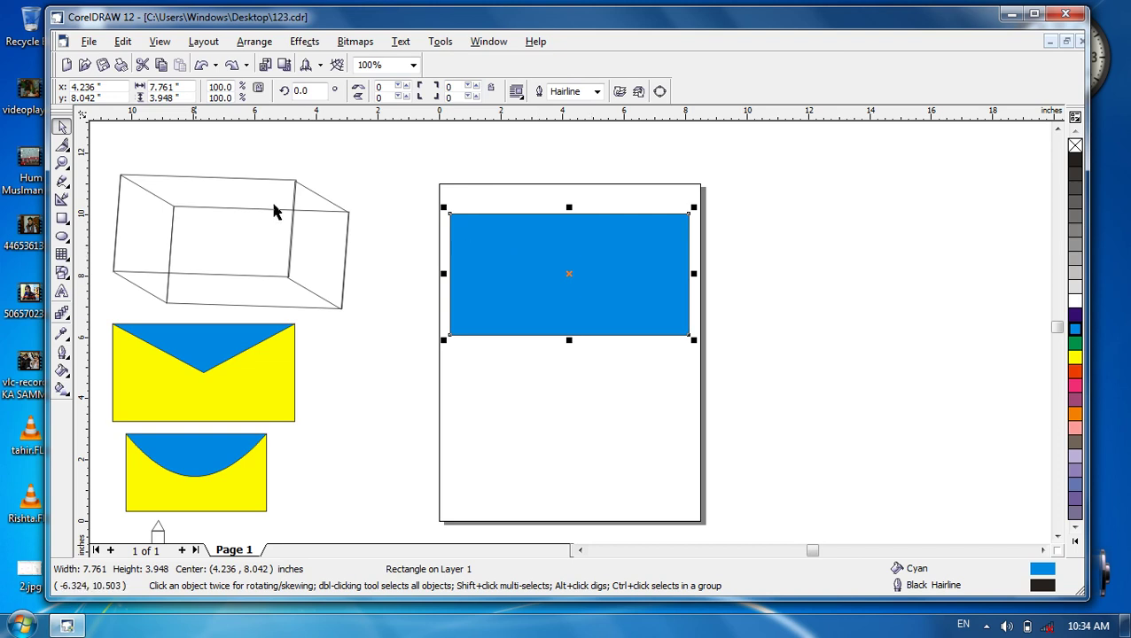
Step: Erase a small notch in the cyan rectangle's top edge and a straight vertical strip through it with the 0.5-inch Eraser tool
left_click(62, 145)
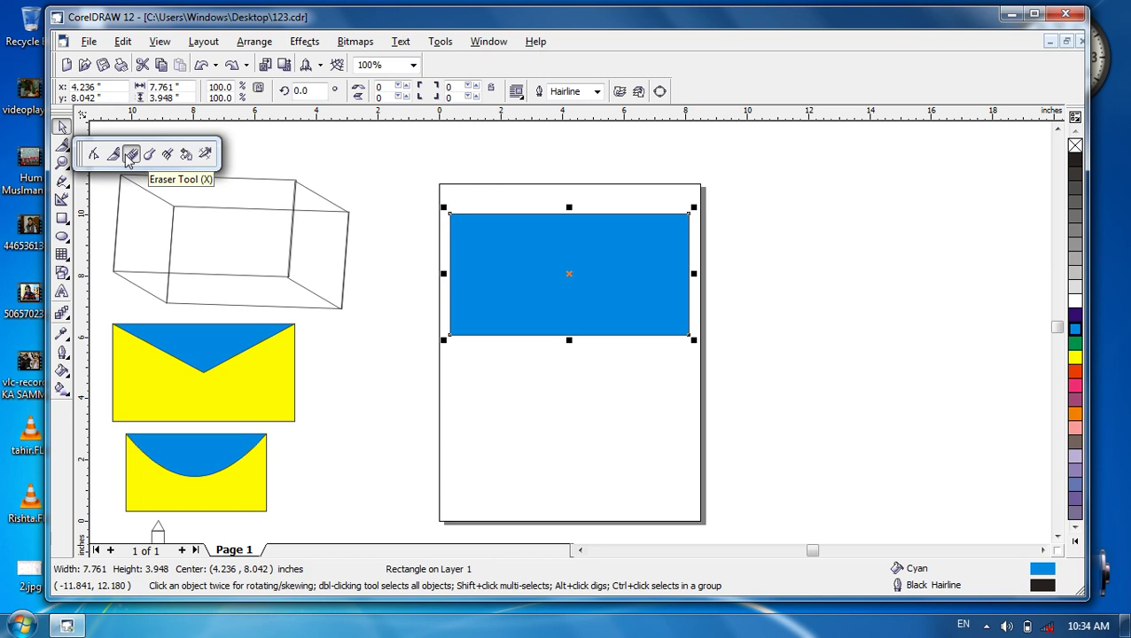
left_click(129, 157)
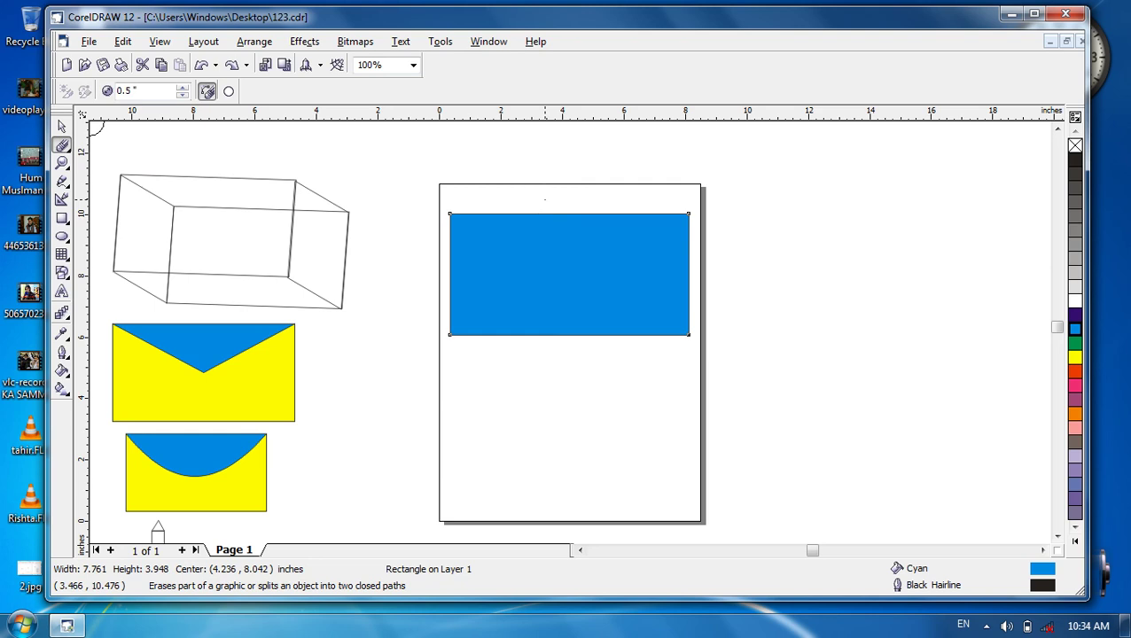
left_click(544, 203)
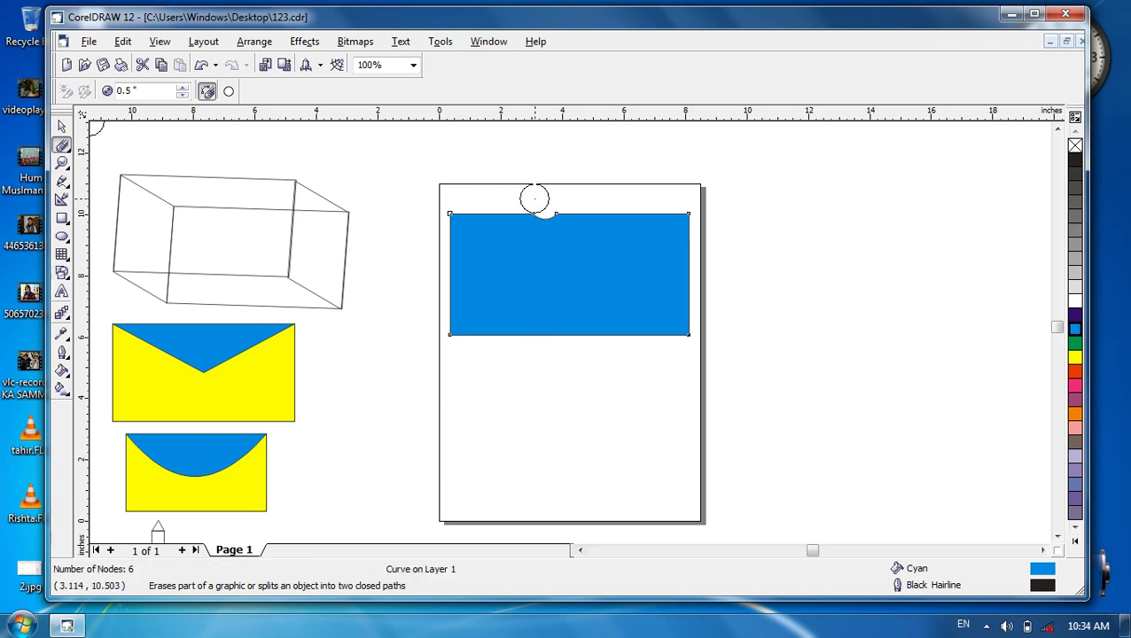
left_click(516, 213)
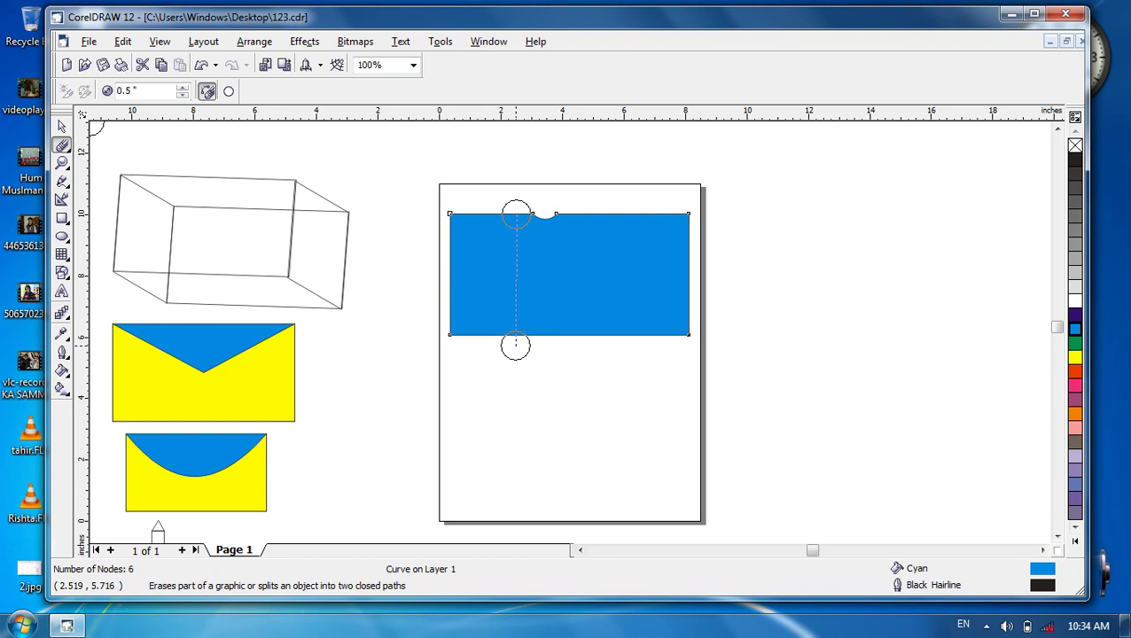
left_click(516, 346)
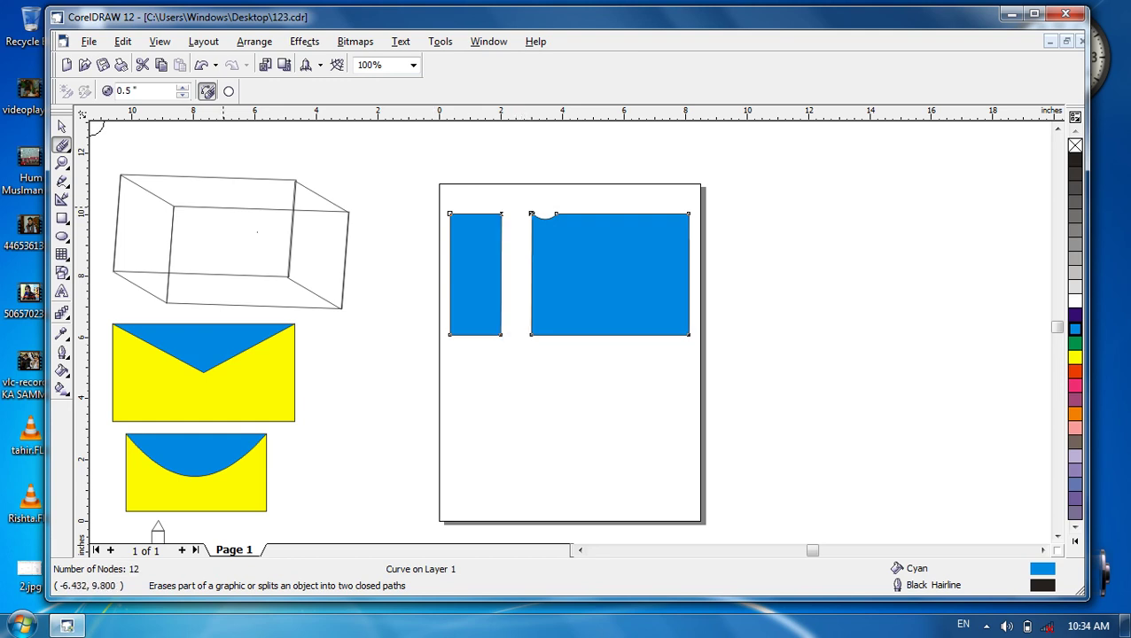
Step: Fill the two-part erased shape with red and reposition it on the upper page, extending slightly past the page's right edge
left_click(63, 126)
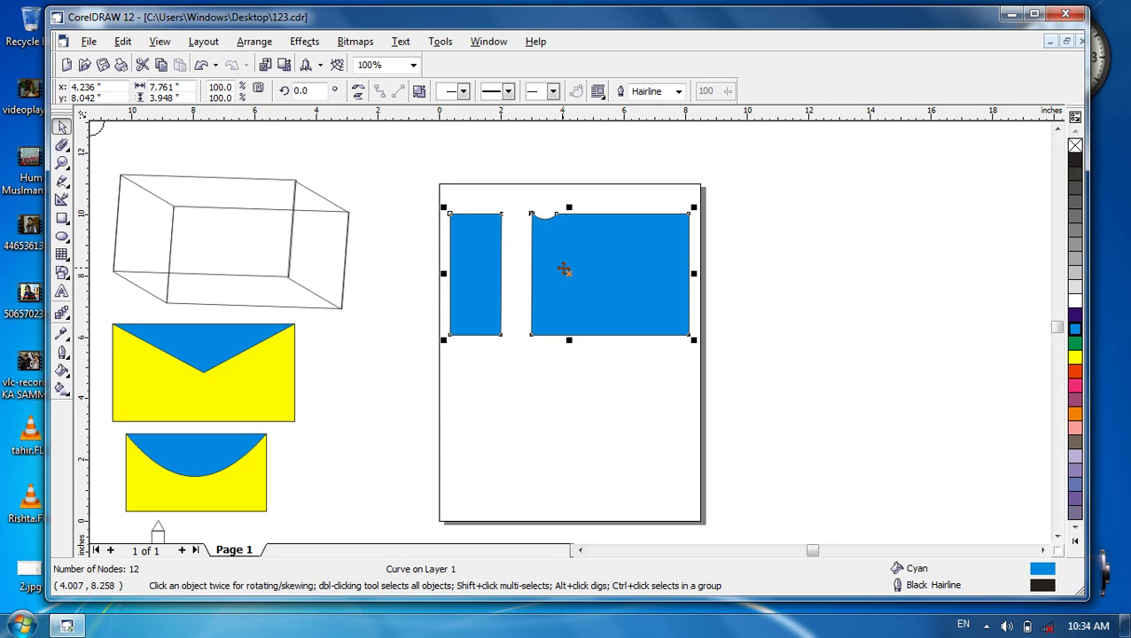
left_click_drag(573, 272, 588, 346)
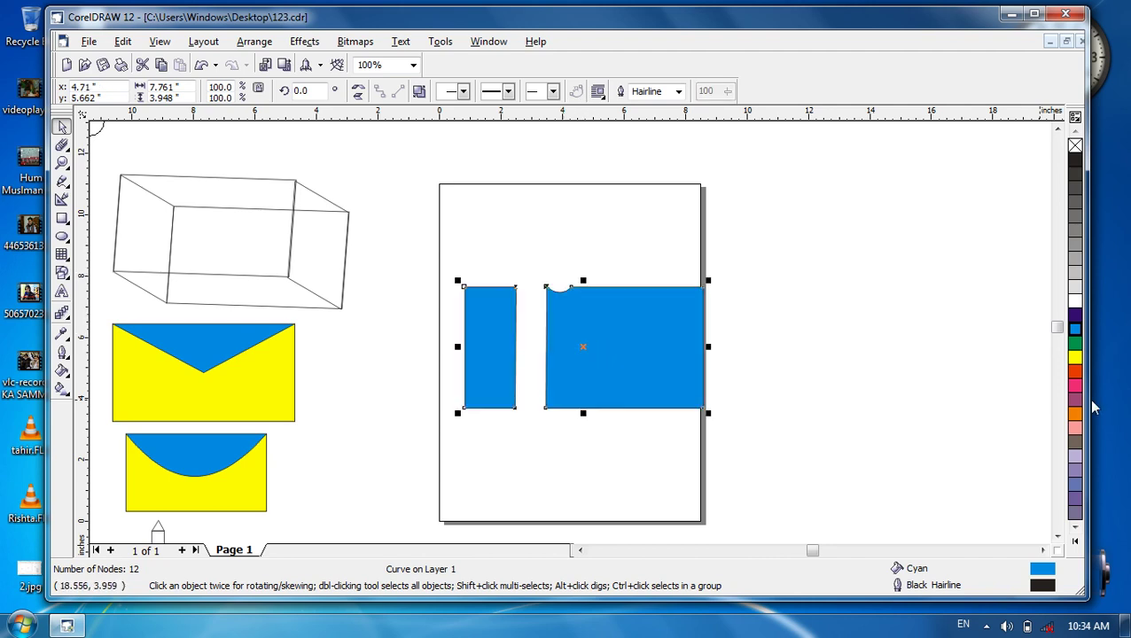
left_click(1076, 373)
left_click_drag(585, 344, 807, 286)
left_click(967, 352)
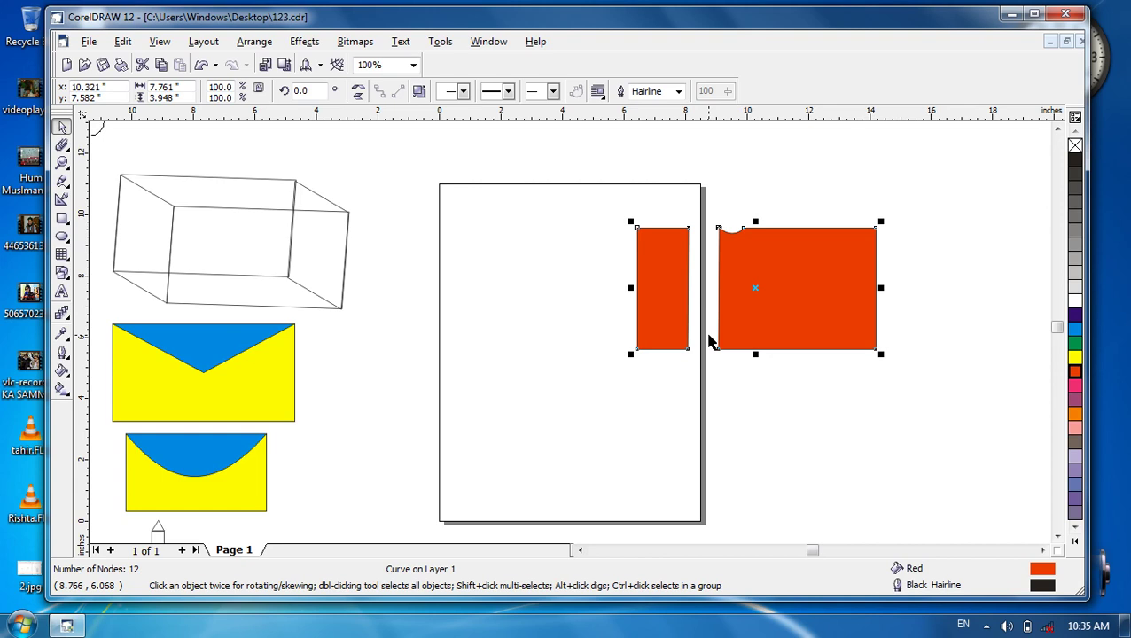
left_click_drag(802, 308, 660, 313)
Step: Erase a curved freehand swath through the larger red part, from its top edge round to its left edge, and deselect the shape
left_click(62, 144)
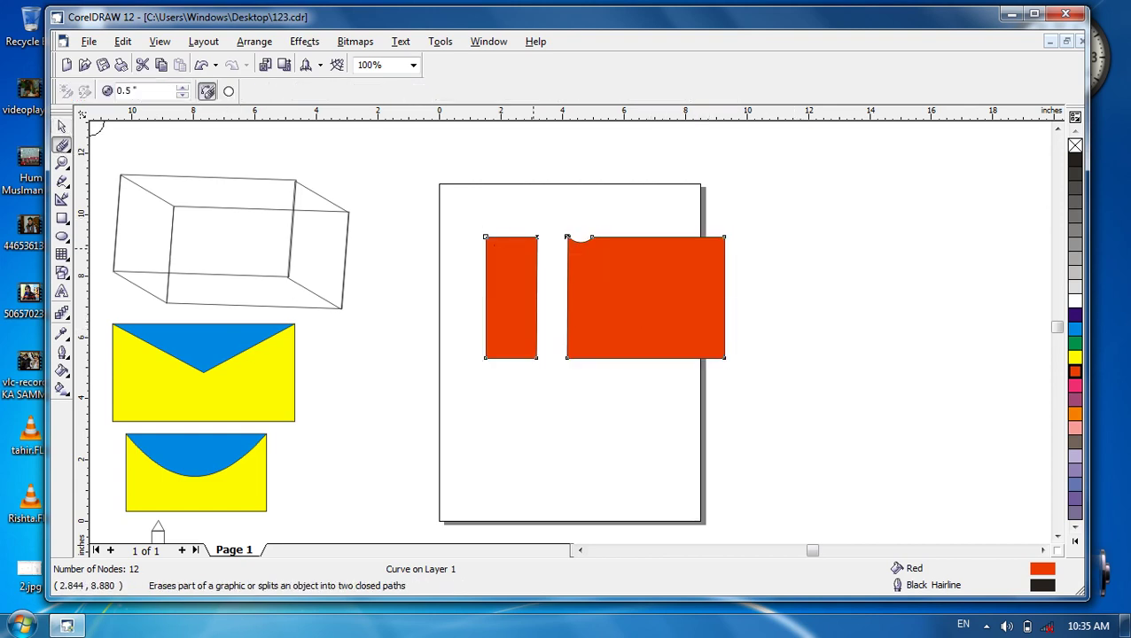
mouse_move(617, 243)
left_mouse_down()
mouse_move(631, 272)
mouse_move(680, 284)
mouse_move(620, 330)
mouse_move(582, 329)
left_mouse_up()
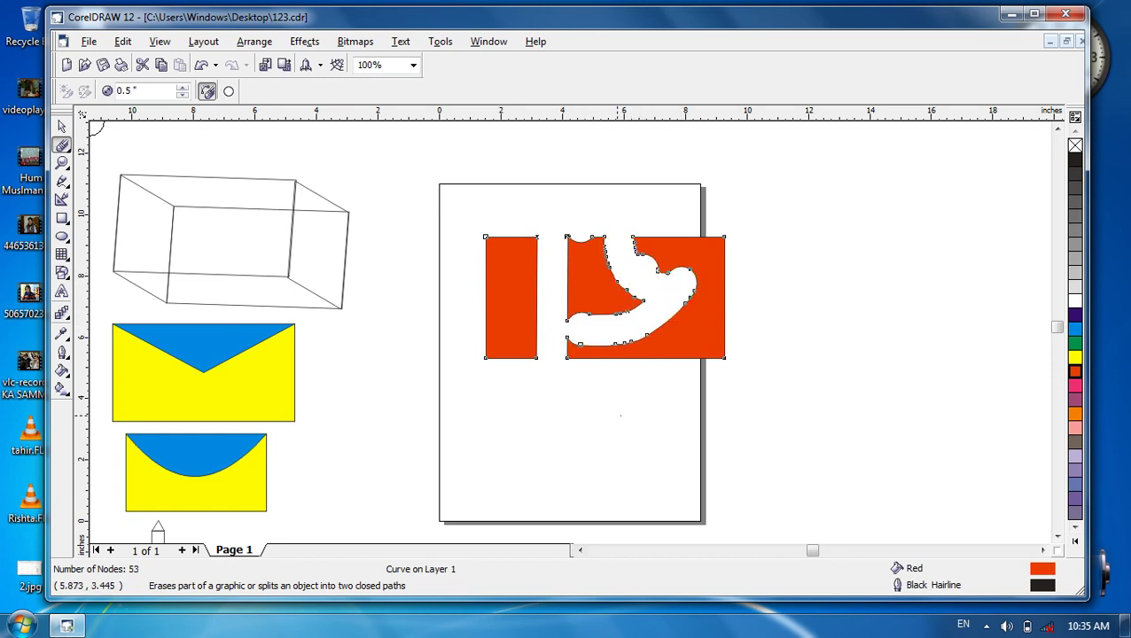
left_click(62, 126)
left_click(455, 215)
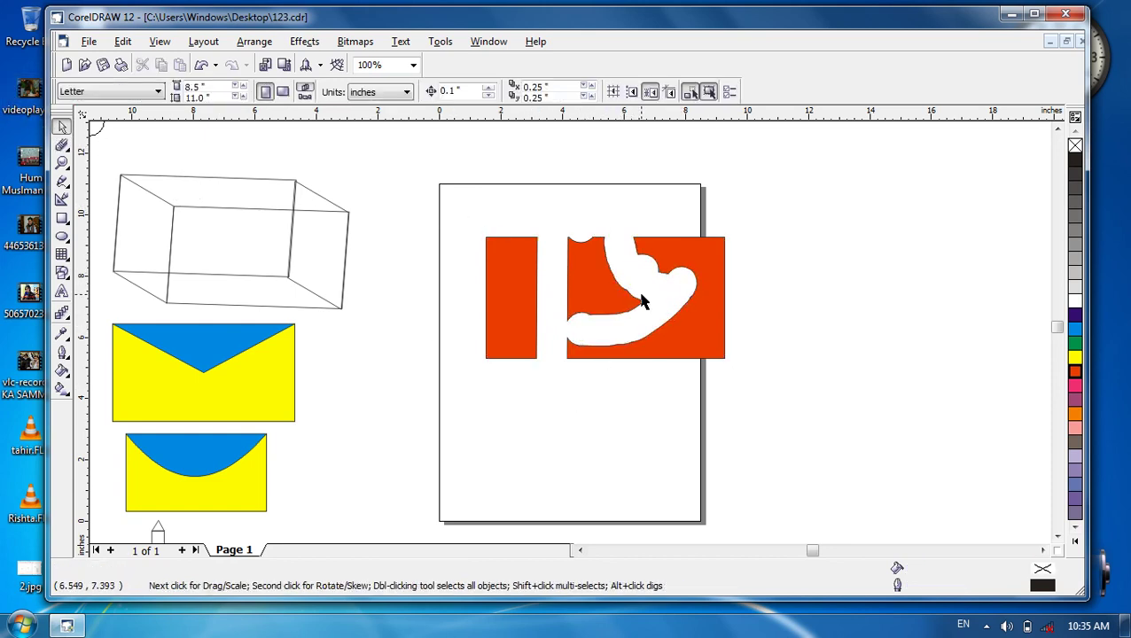
Step: Move the erased red shape about 0.5 inch left, and undo all its edits back to the intact cyan rectangle
left_click_drag(626, 303, 612, 300)
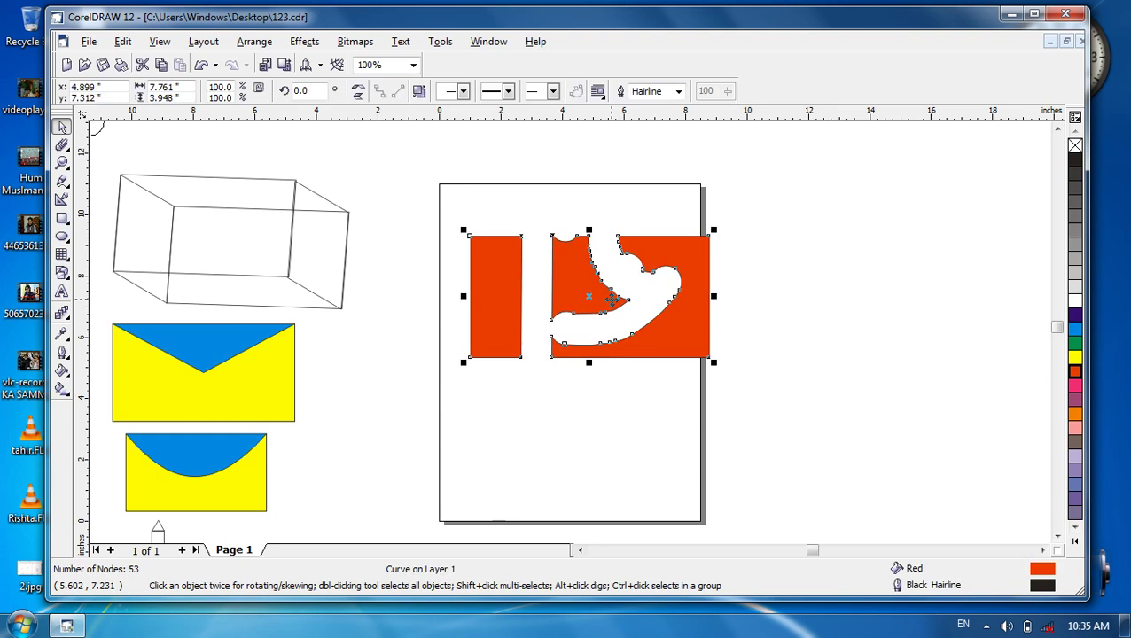
key("ctrl+z")
key("ctrl+z")
key("ctrl+z")
key("ctrl+z")
key("ctrl+z")
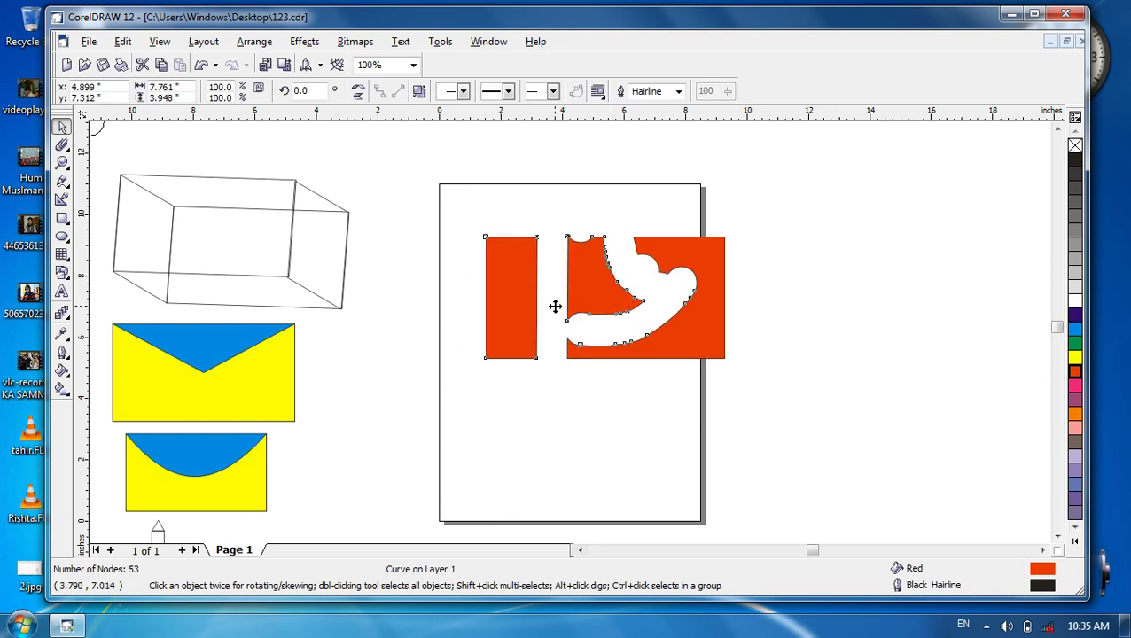
key("ctrl+z")
key("ctrl+z")
key("ctrl+z")
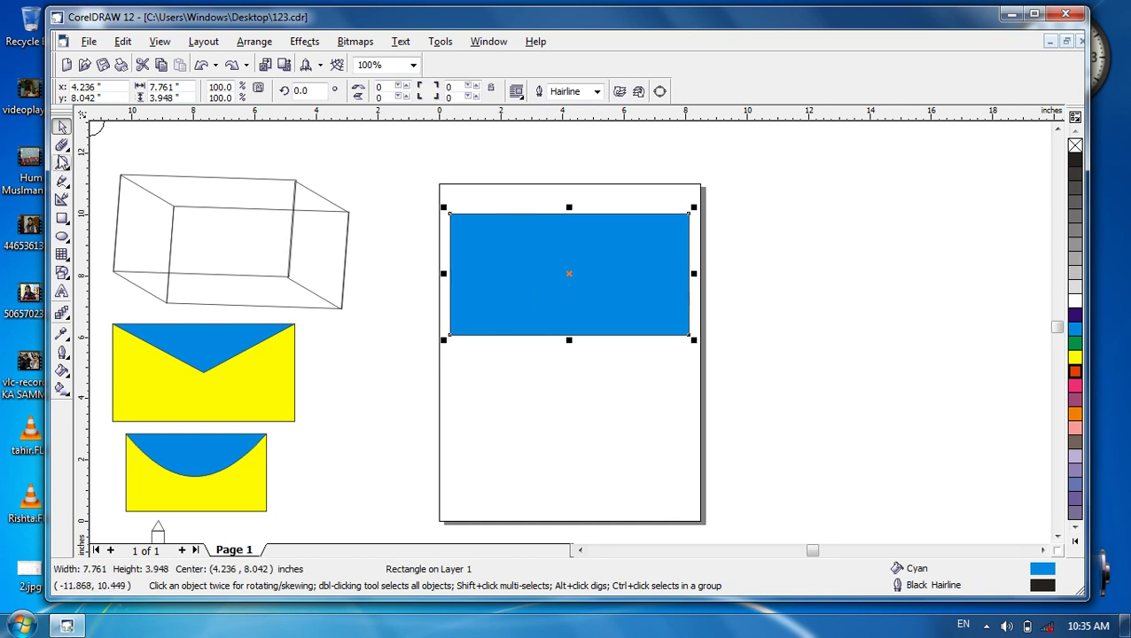
Step: Set the Eraser thickness to 0.9 inch and erase three round-topped notches of increasing height from the cyan rectangle's bottom edge
left_click(61, 147)
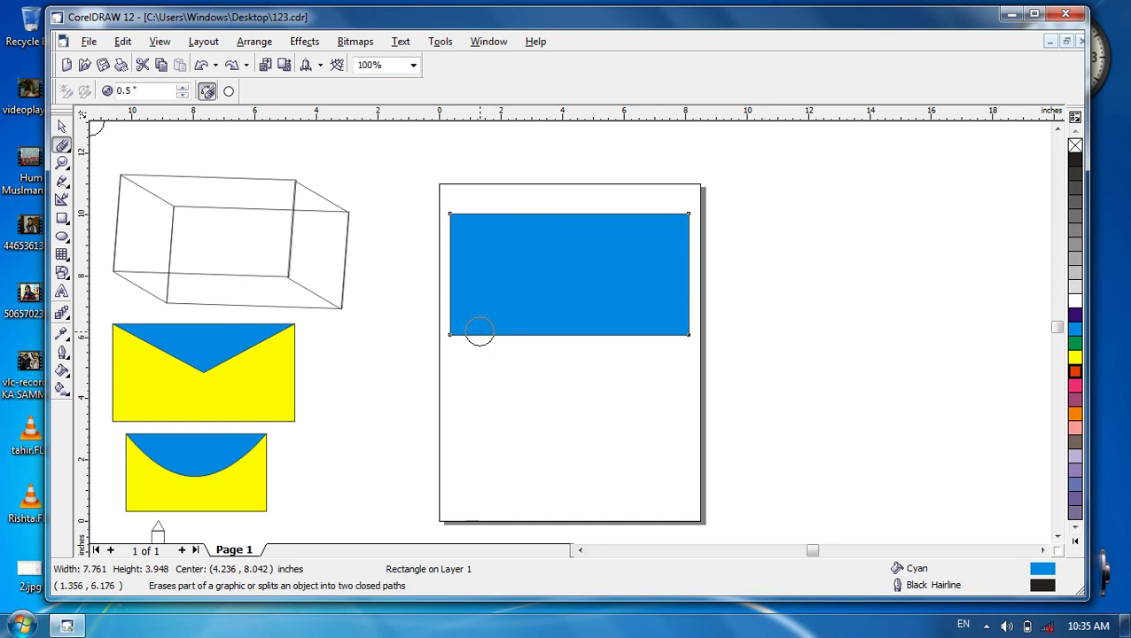
left_click_drag(133, 91, 130, 90)
left_click_drag(124, 92, 127, 92)
key("Return")
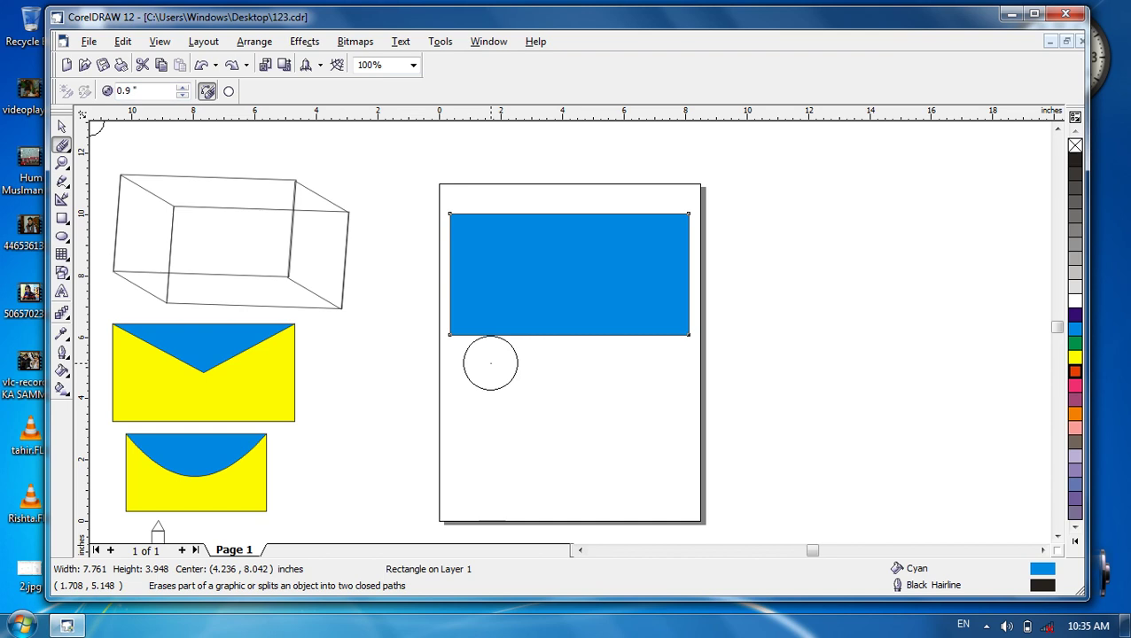
left_click_drag(490, 363, 493, 310)
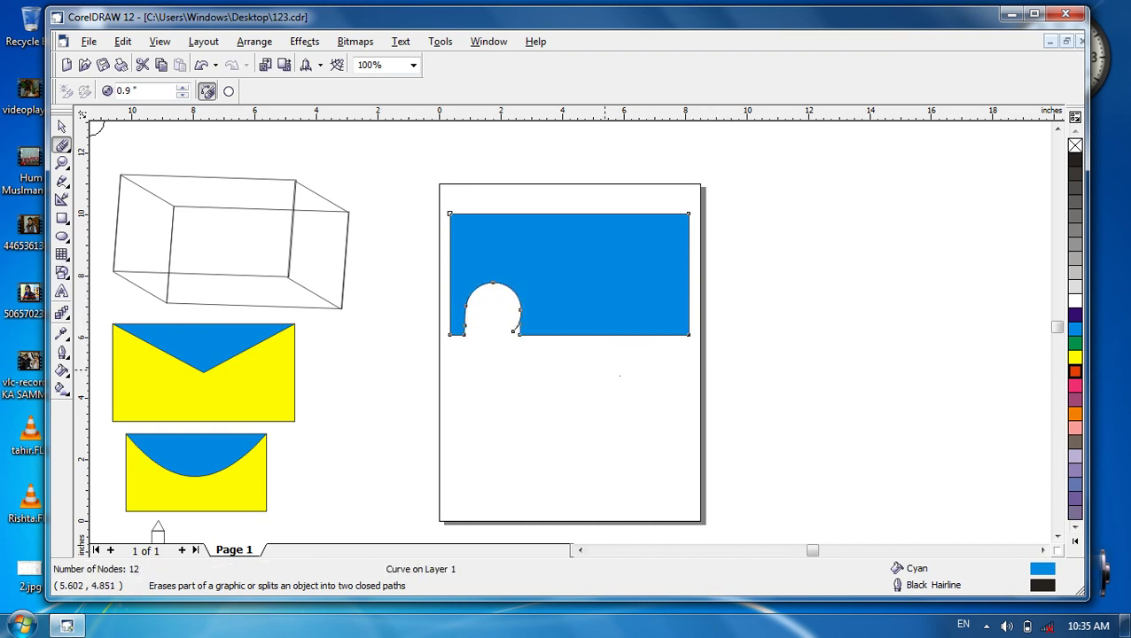
left_click_drag(562, 358, 578, 286)
left_click_drag(651, 369, 659, 246)
Step: Select the notched cyan shape and delete it from the page
left_click(64, 128)
left_click(487, 346)
left_click(589, 254)
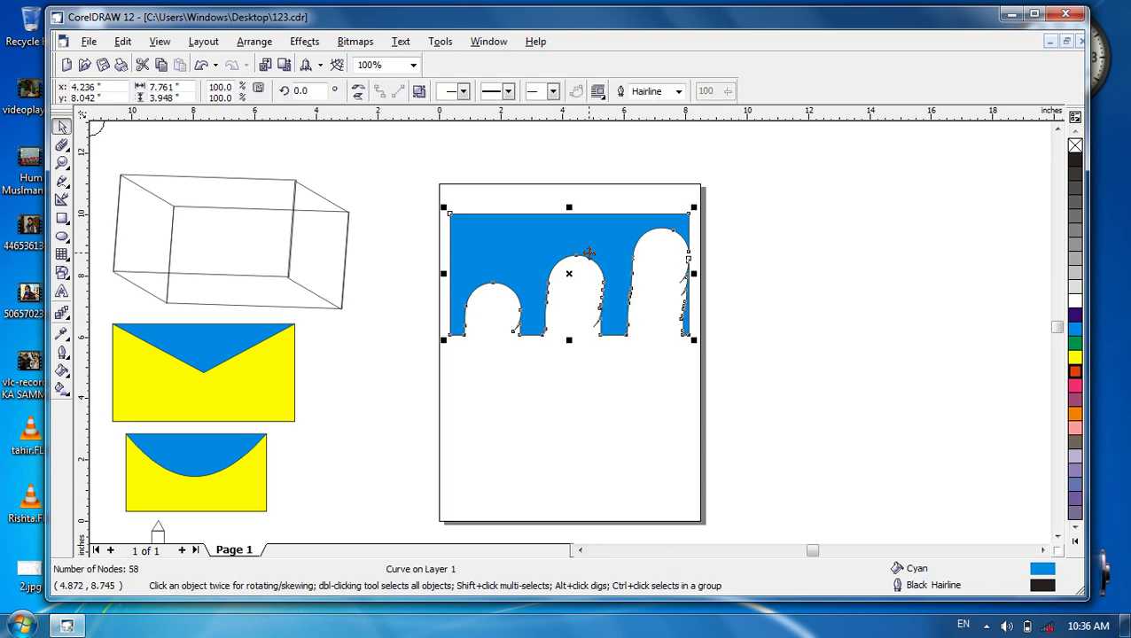
key("Delete")
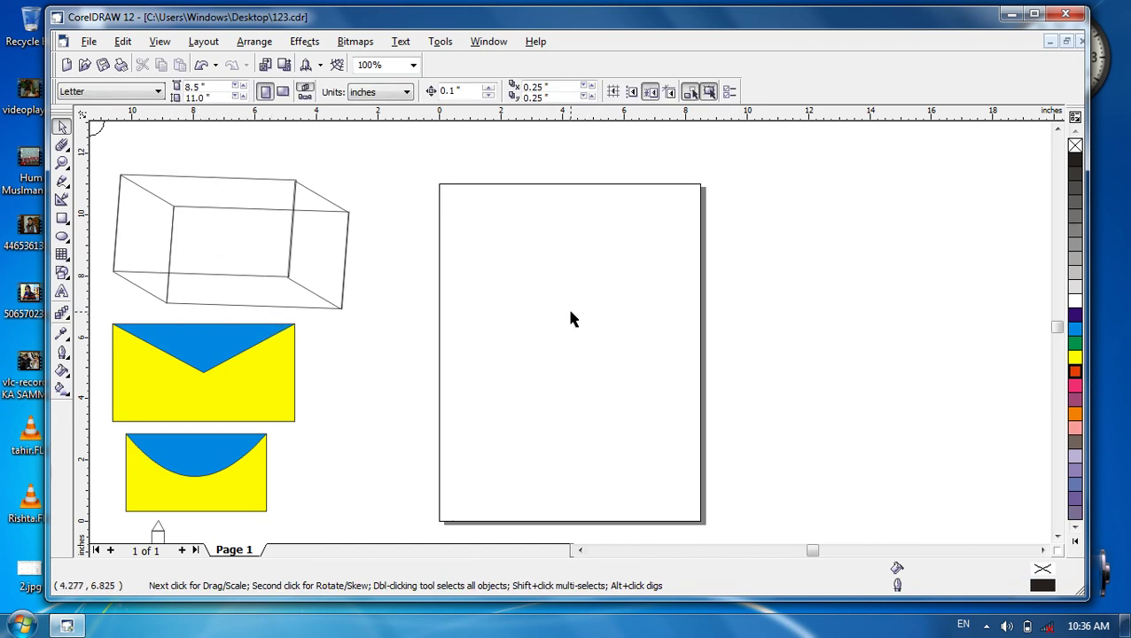
Step: Draw a rectangle about 8.22 × 4.06 inches across the middle of the page and fill it yellow
left_click(62, 218)
left_click_drag(462, 258, 716, 383)
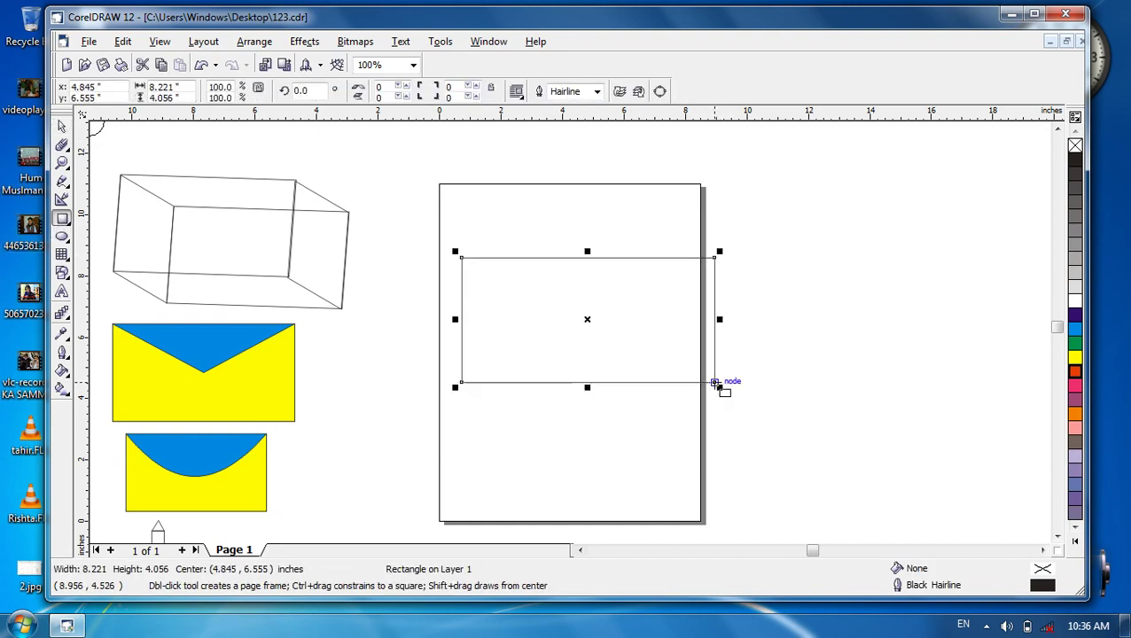
left_click(62, 127)
left_click(1075, 357)
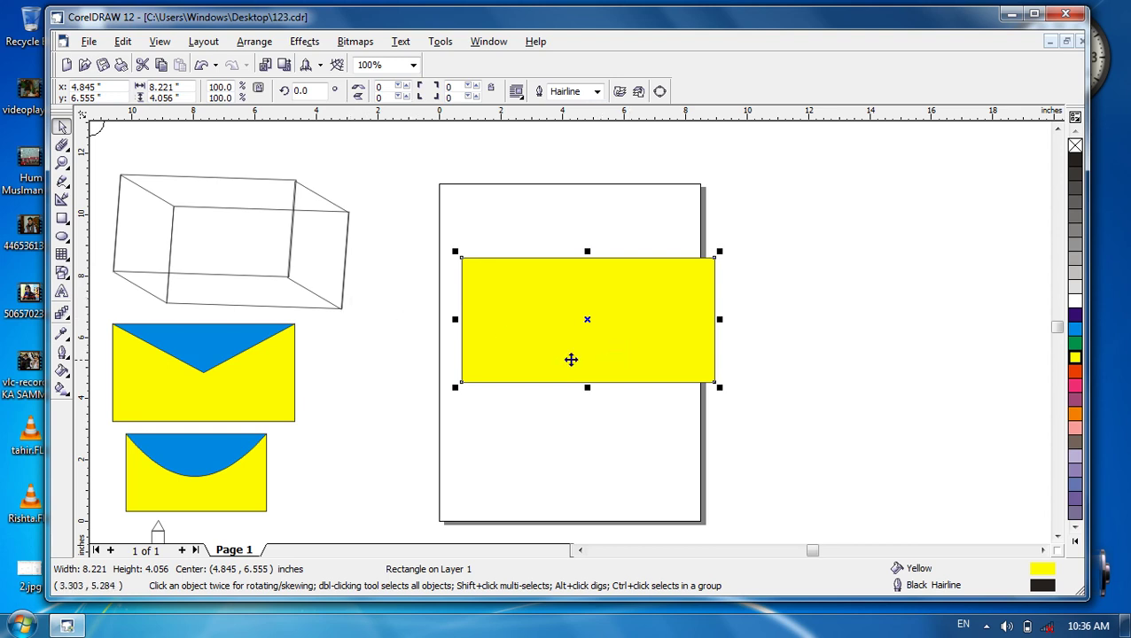
Step: Undo the yellow rectangle, the deletion and the three erased notches, back to the intact cyan rectangle
key("ctrl+z")
key("ctrl+z")
key("ctrl+z")
key("ctrl+z")
key("ctrl+z")
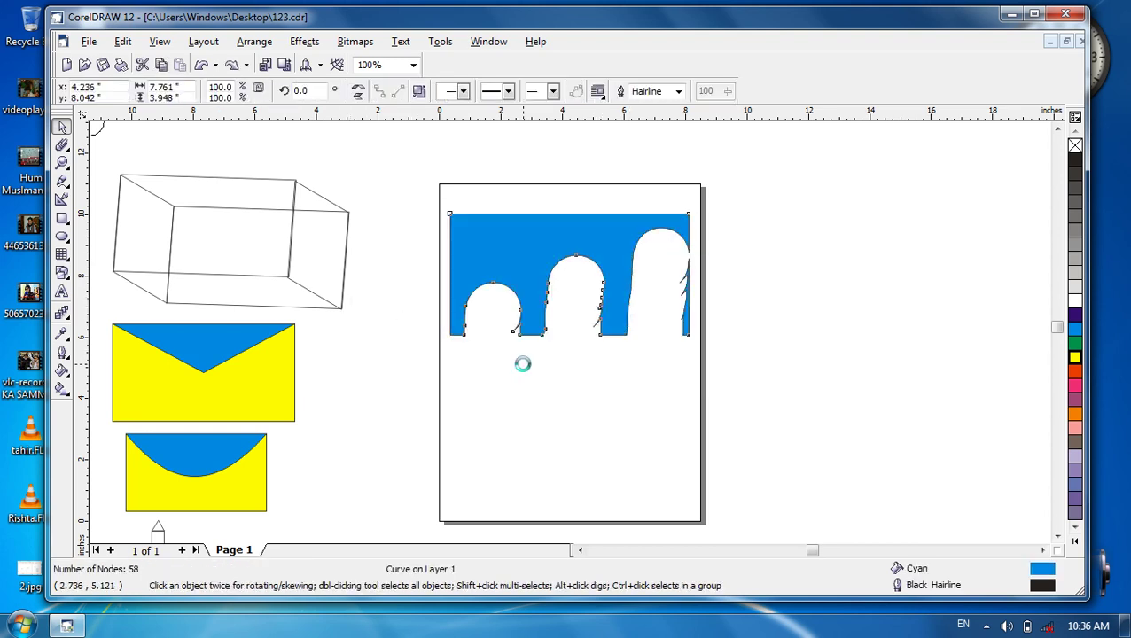
key("ctrl+z")
key("ctrl+z")
key("ctrl+z")
key("ctrl+z")
key("ctrl+z")
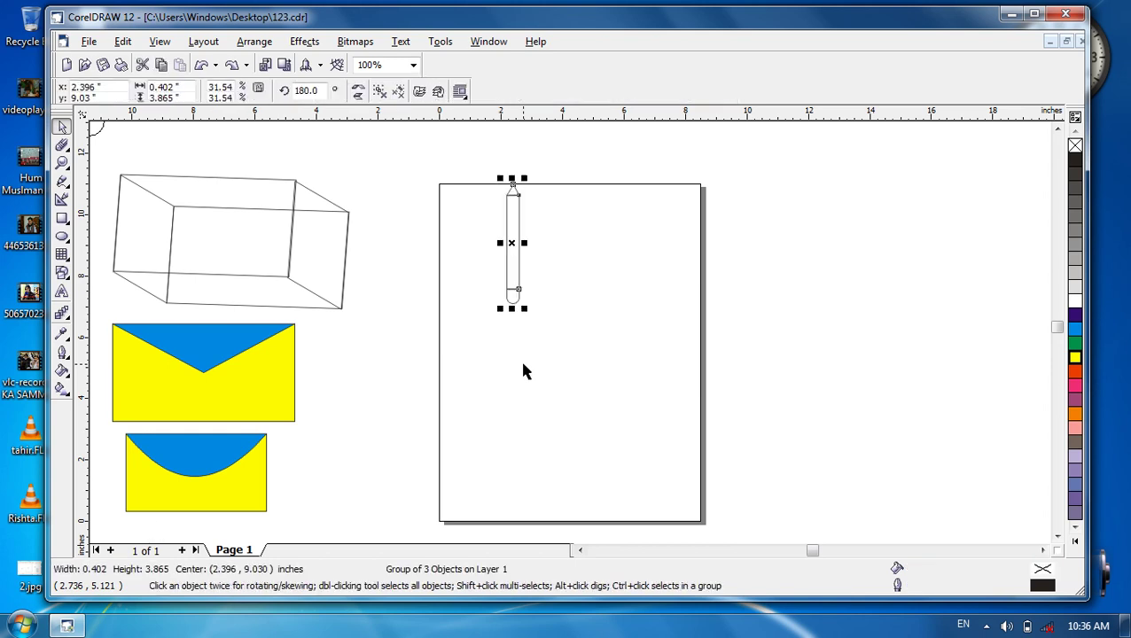
key("ctrl+z")
key("ctrl+z")
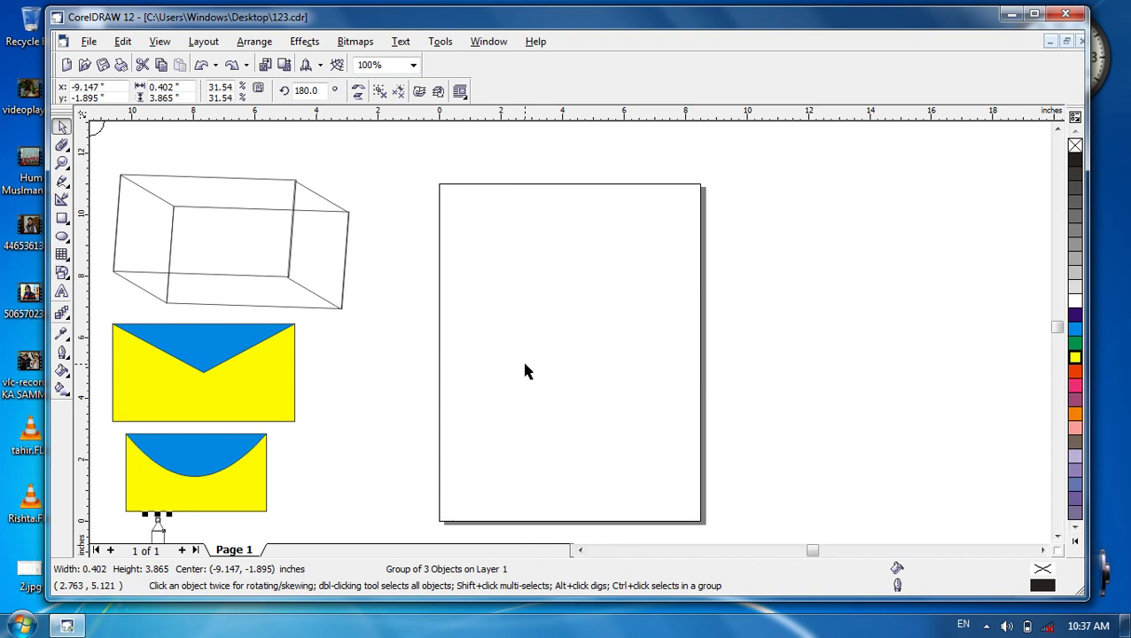
key("ctrl+z")
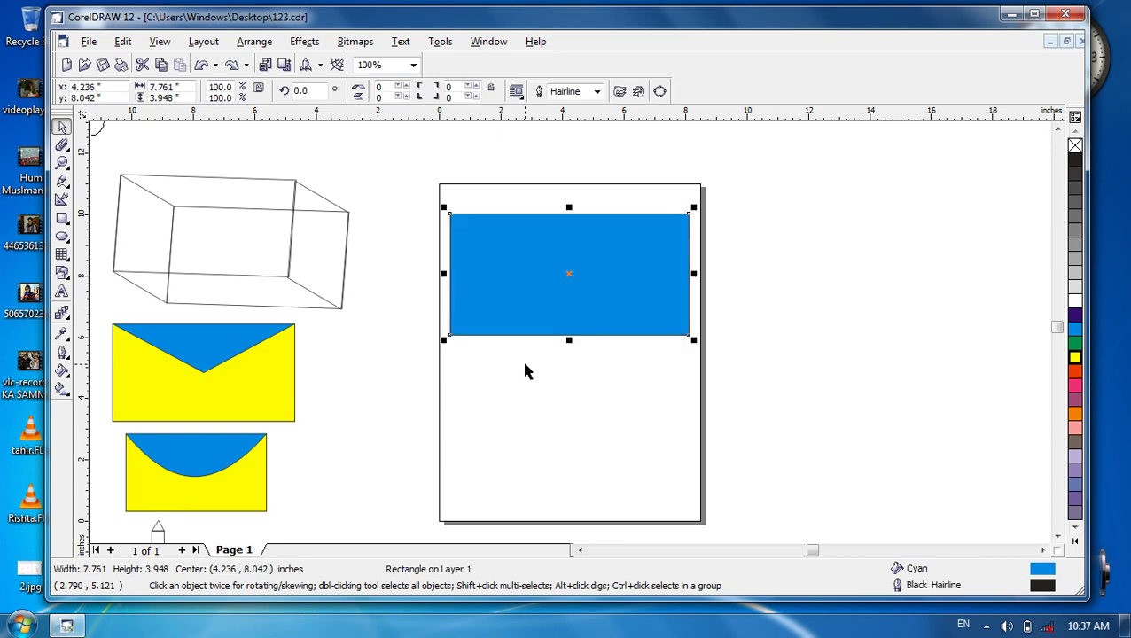
Step: Split the cyan rectangle into two parts with a straight vertical Knife cut slightly left of its centre
left_click(518, 383)
left_click(479, 330)
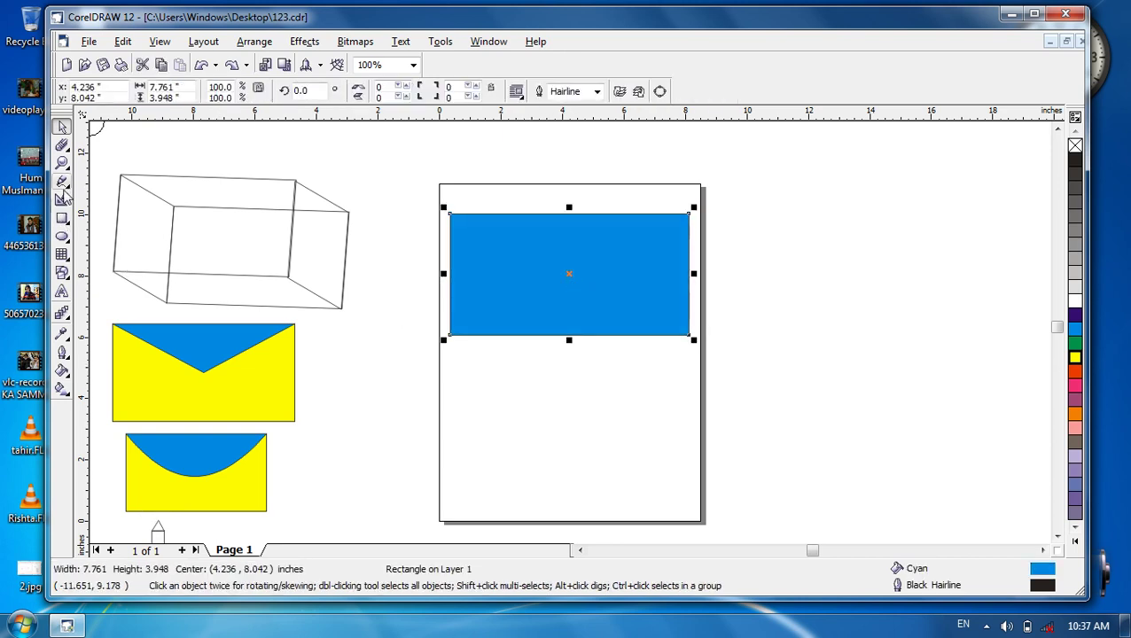
left_click(62, 145)
left_click(112, 154)
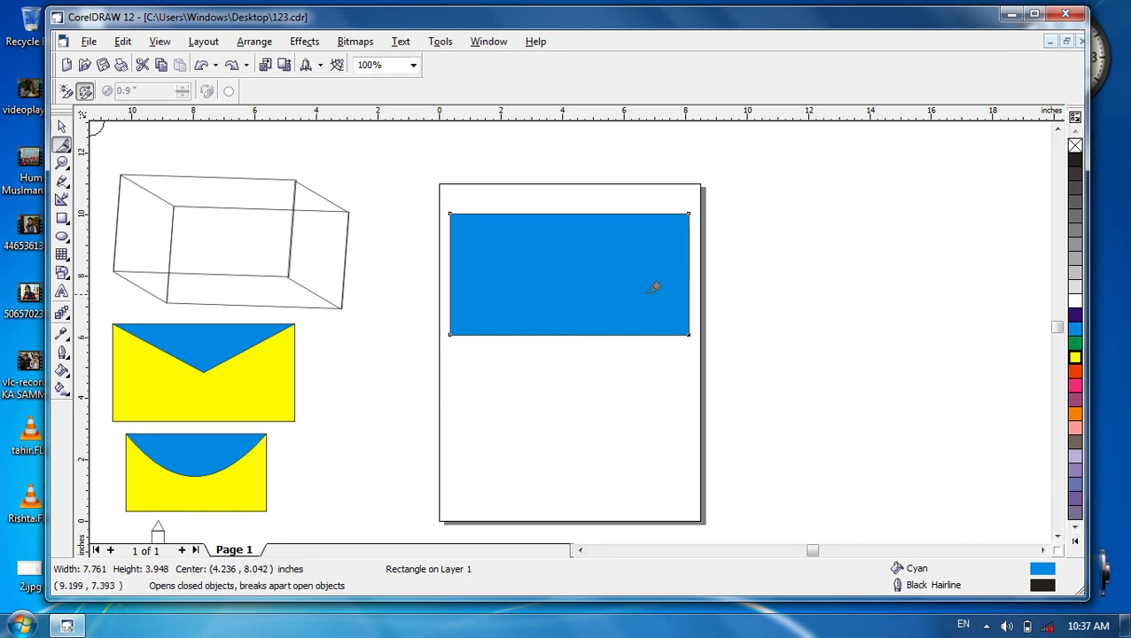
left_click_drag(555, 213, 555, 334)
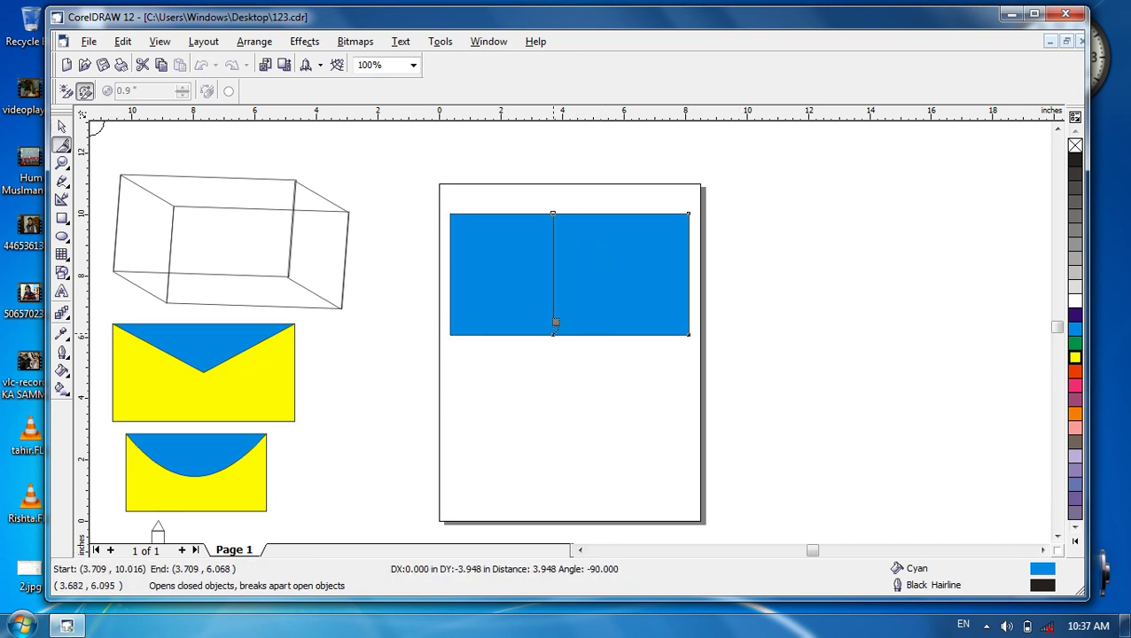
left_click(554, 334)
left_click(61, 127)
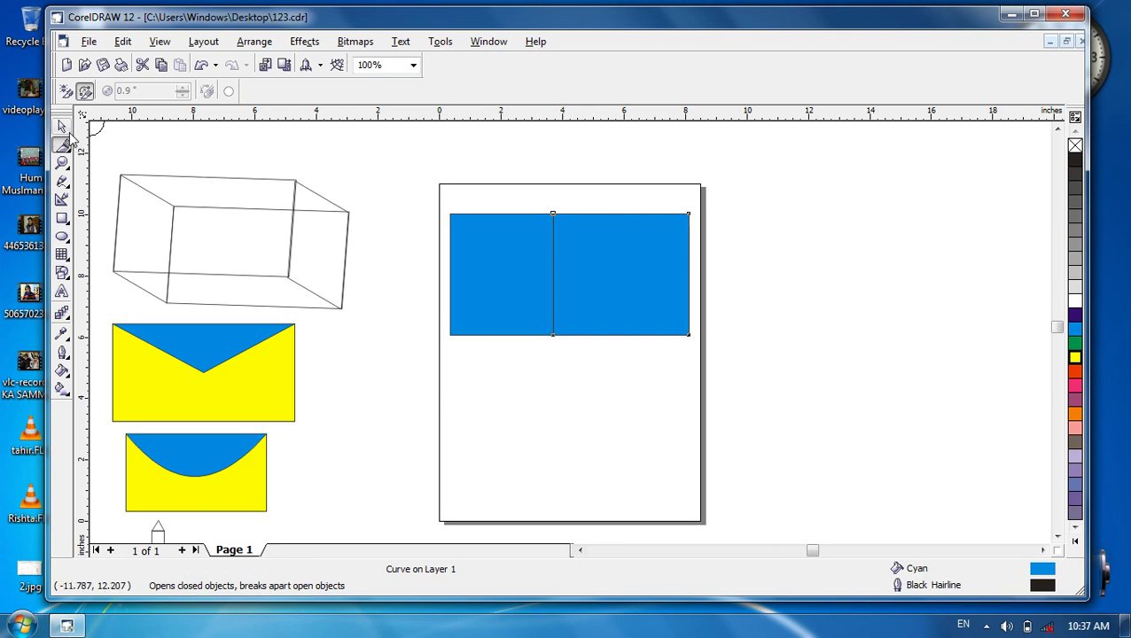
Step: Fill the right part of the split rectangle green and the left part magenta
left_click(1075, 342)
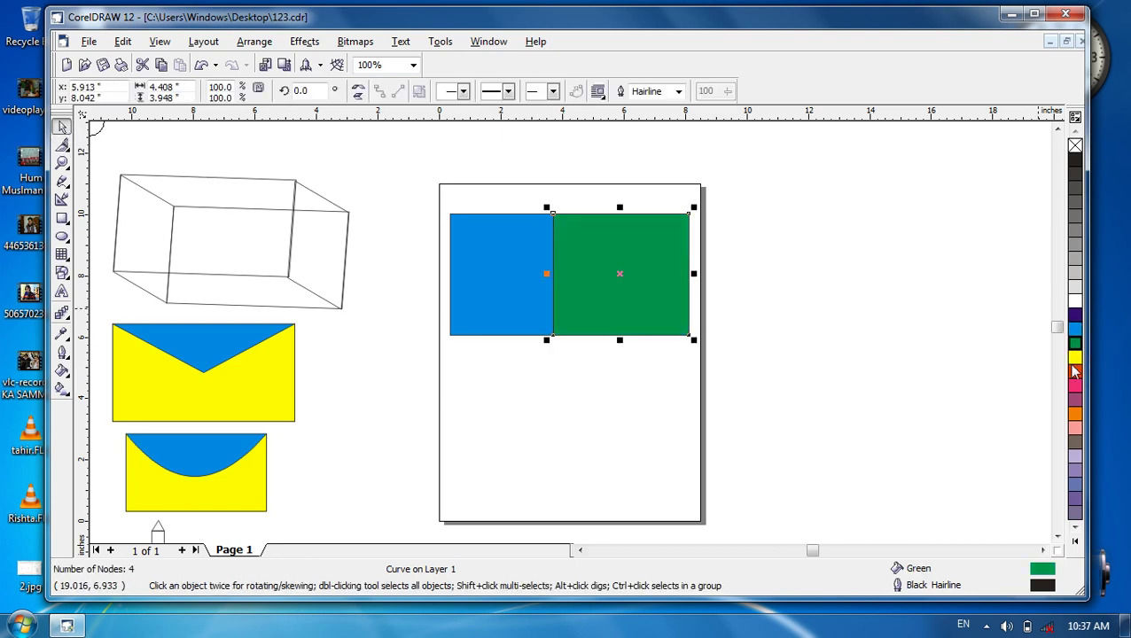
left_click(616, 457)
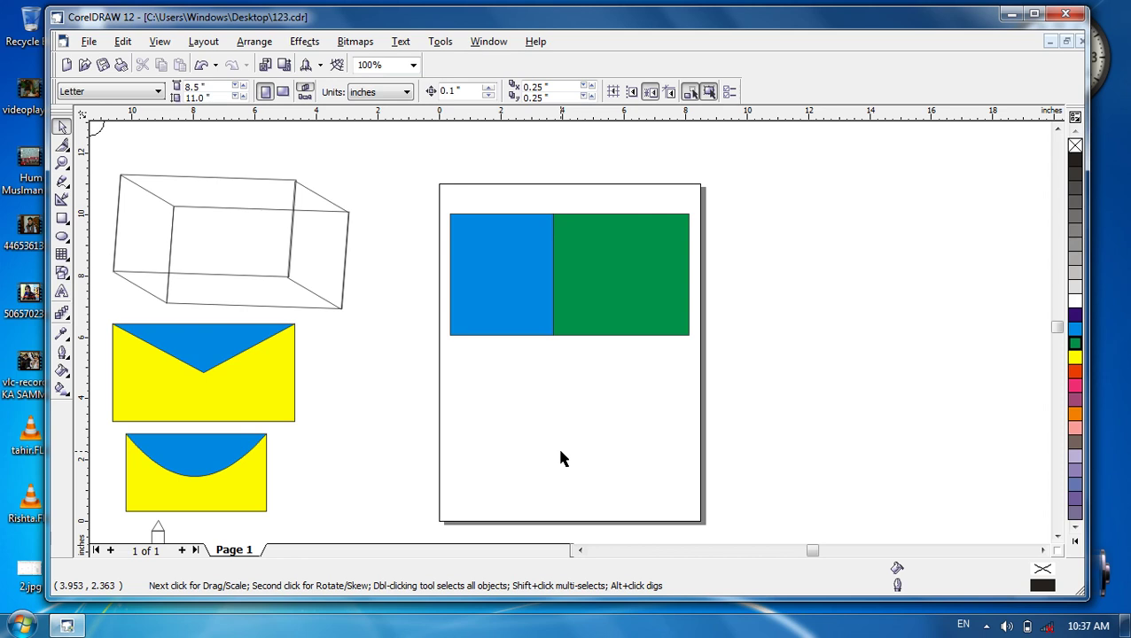
left_click(491, 316)
left_click(1074, 388)
Step: Select both the magenta and green parts and delete them from the page
left_click(706, 309)
left_click(558, 292)
left_click(497, 277)
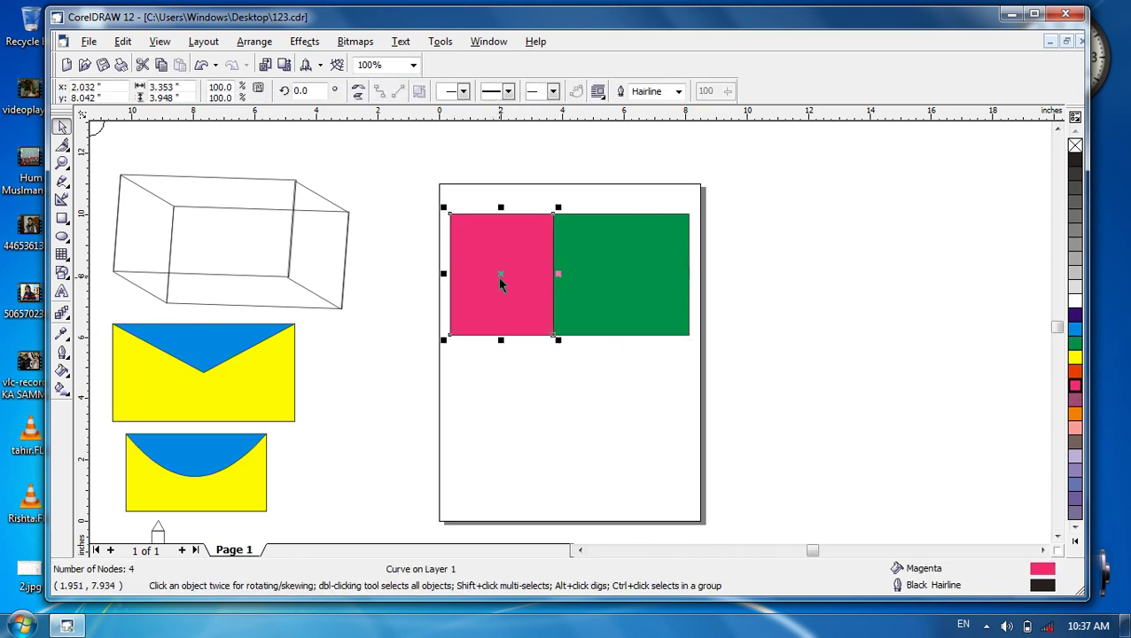
left_click_drag(714, 158, 403, 398)
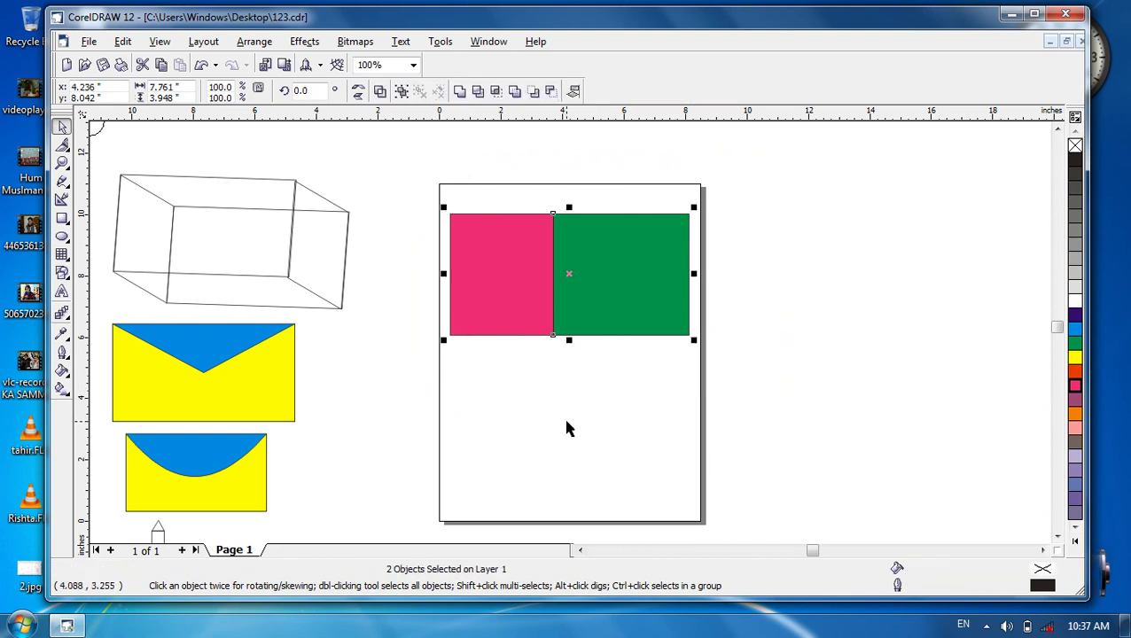
key("Delete")
Step: Draw a circle about 5.06 inches in diameter on the upper page and fill it red
left_click(62, 236)
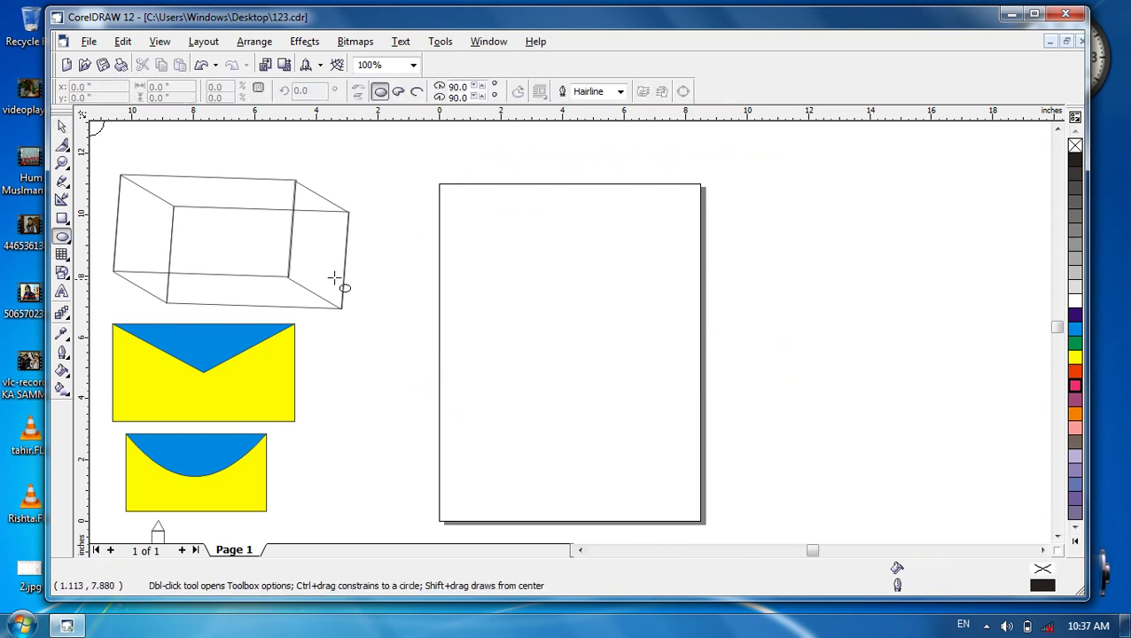
mouse_move(468, 227)
left_mouse_down()
mouse_move(517, 291)
mouse_move(551, 308)
mouse_move(622, 384)
left_mouse_up()
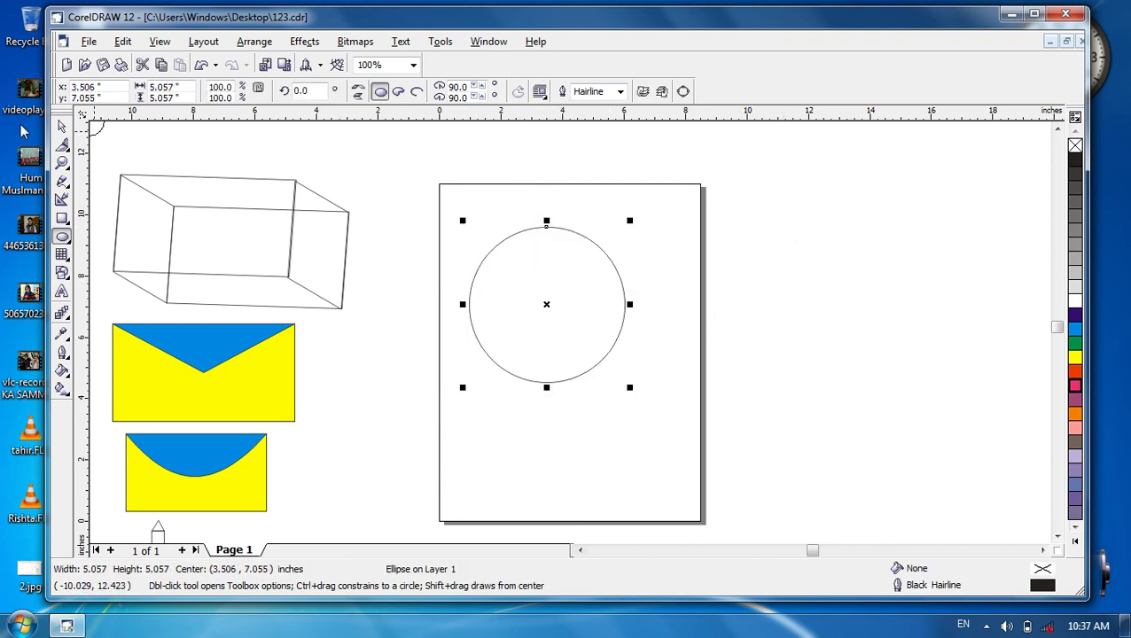
left_click(61, 127)
left_click(1074, 372)
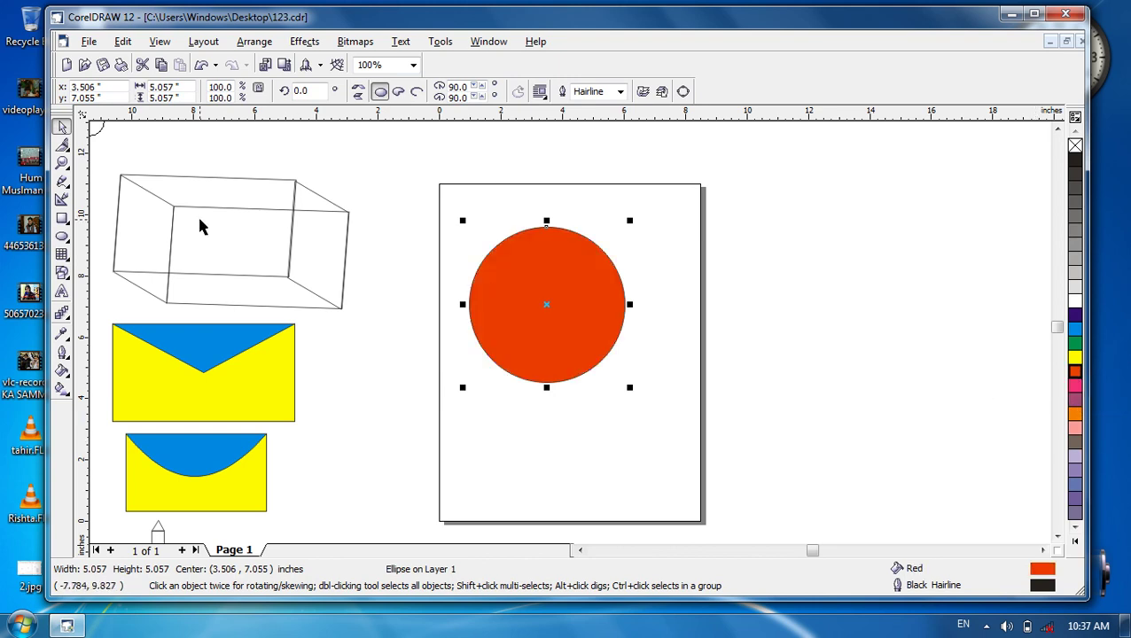
Step: Cut the red circle in half with a vertical Knife cut from top to bottom and fill the right half yellow
left_click(61, 145)
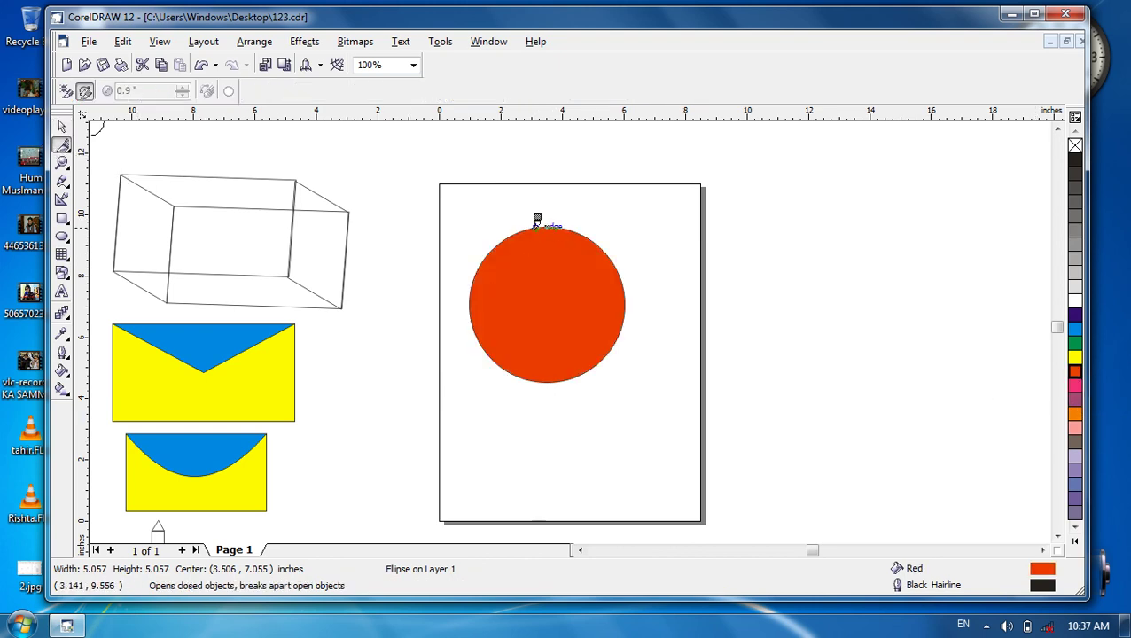
left_click(544, 226)
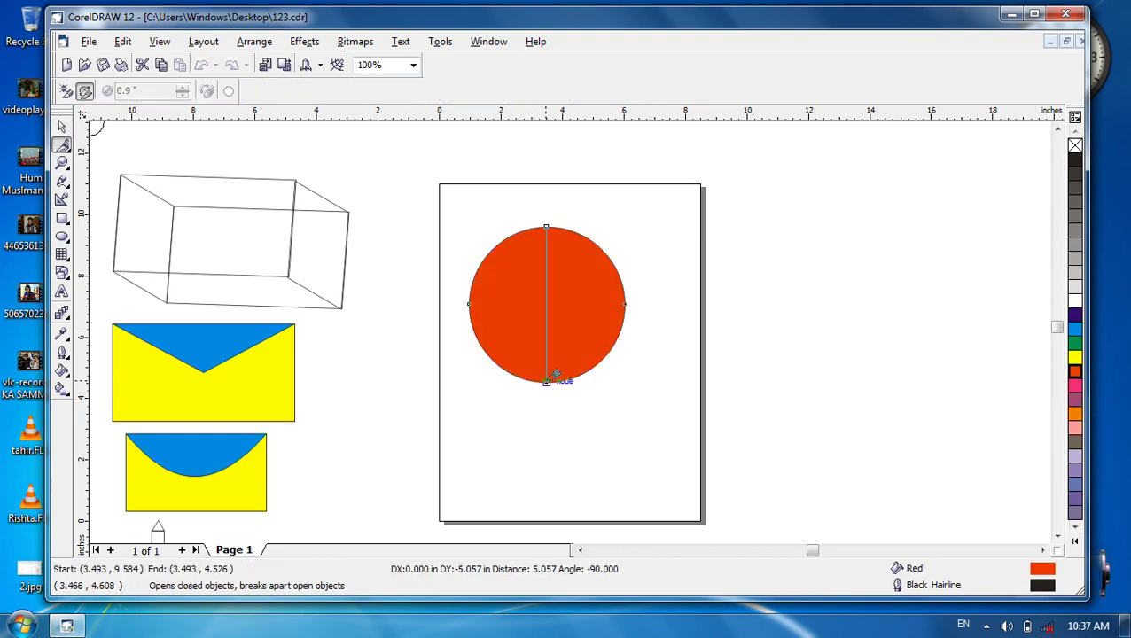
left_click(547, 381)
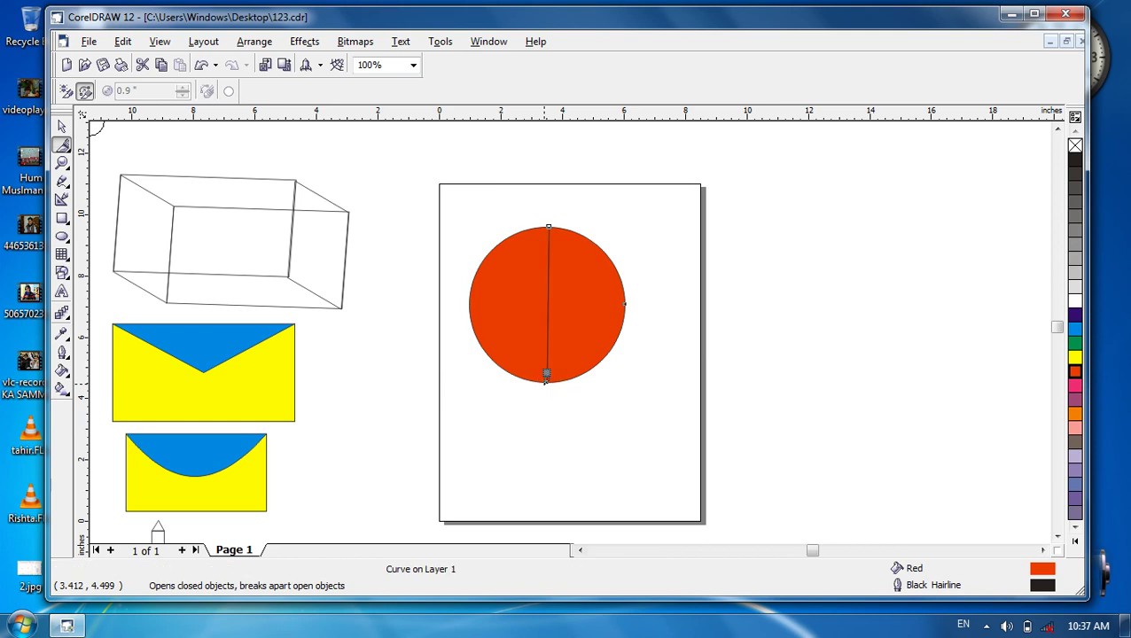
left_click(61, 127)
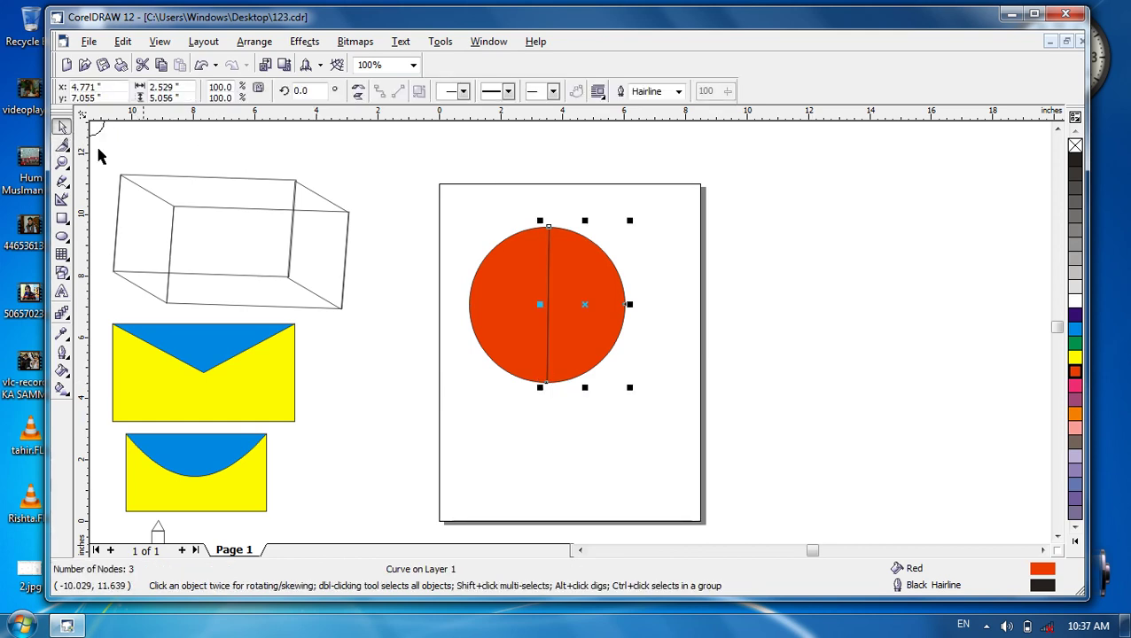
left_click(1074, 358)
left_click(824, 278)
Step: Group the two circle halves, shrink the group to about 1.22 inches, and place it off the page above the wireframe box
left_click_drag(705, 202, 443, 427)
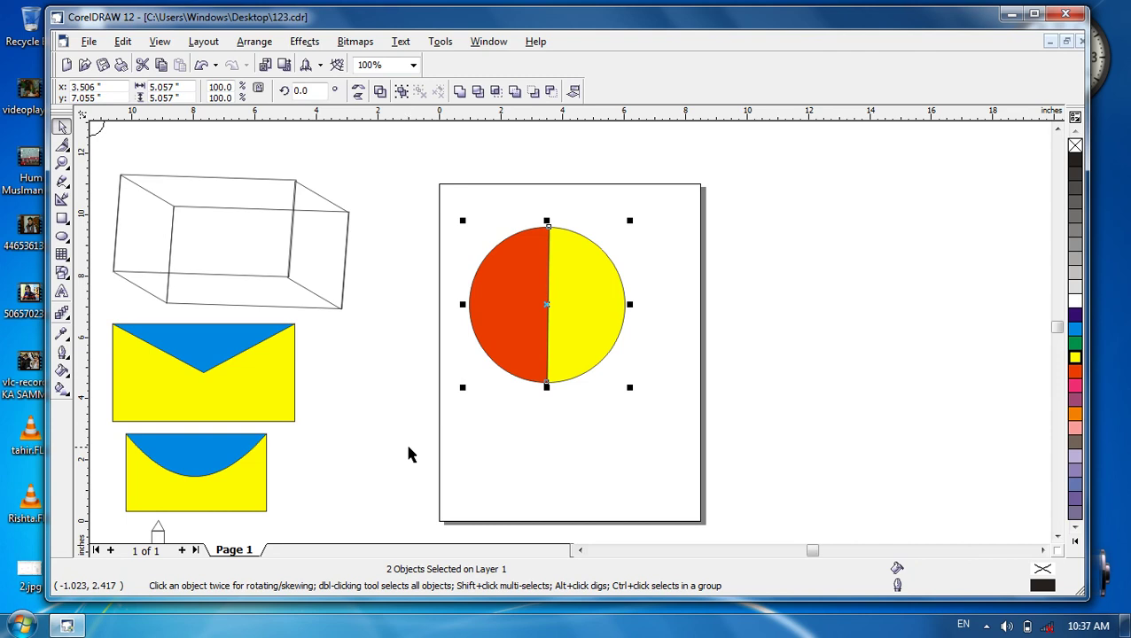
key("ctrl+g")
left_click_drag(630, 221, 321, 153)
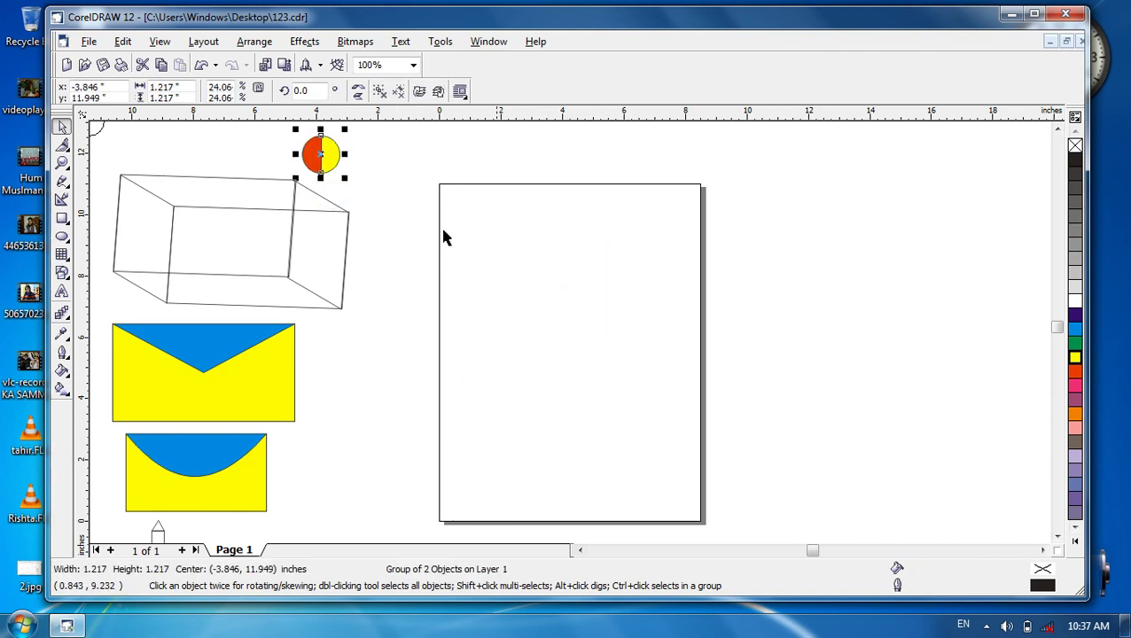
left_click(440, 225)
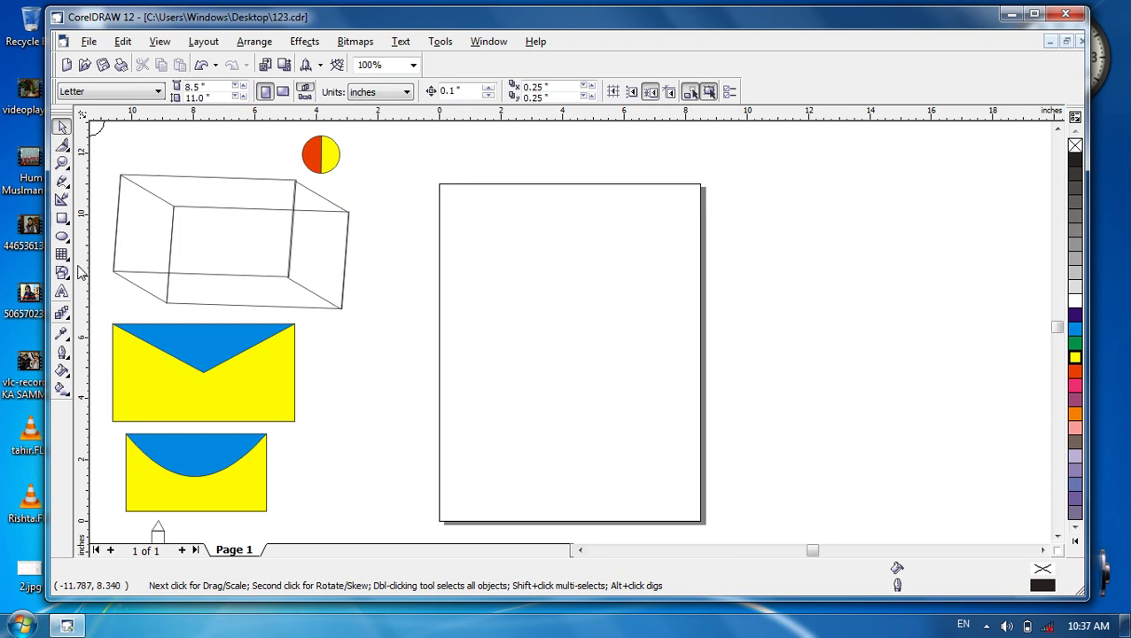
Step: Draw a rectangle on the page, enlarge it to about 10.57 by 5.29 inches, and fill it green
left_click(62, 218)
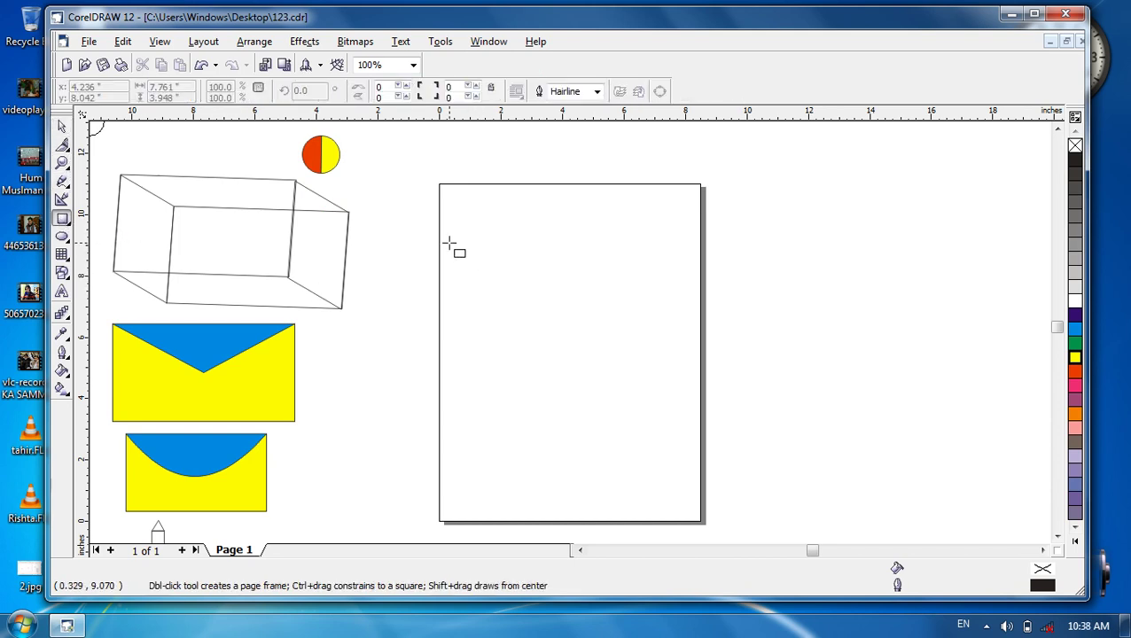
left_click_drag(448, 237, 629, 377)
left_click(63, 127)
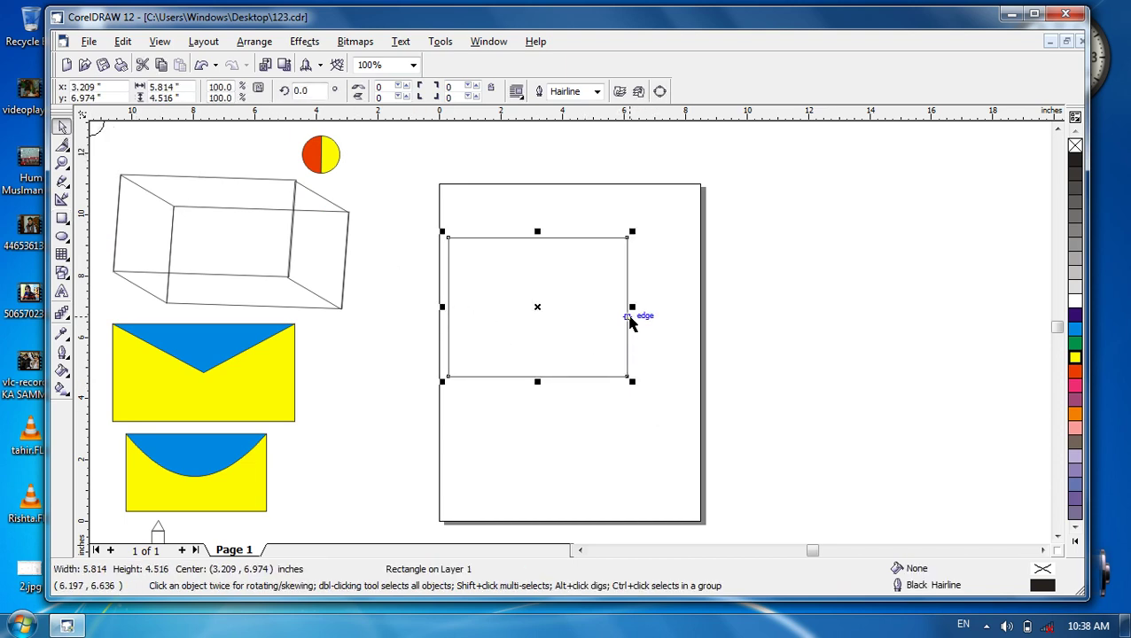
left_click_drag(632, 381, 705, 455)
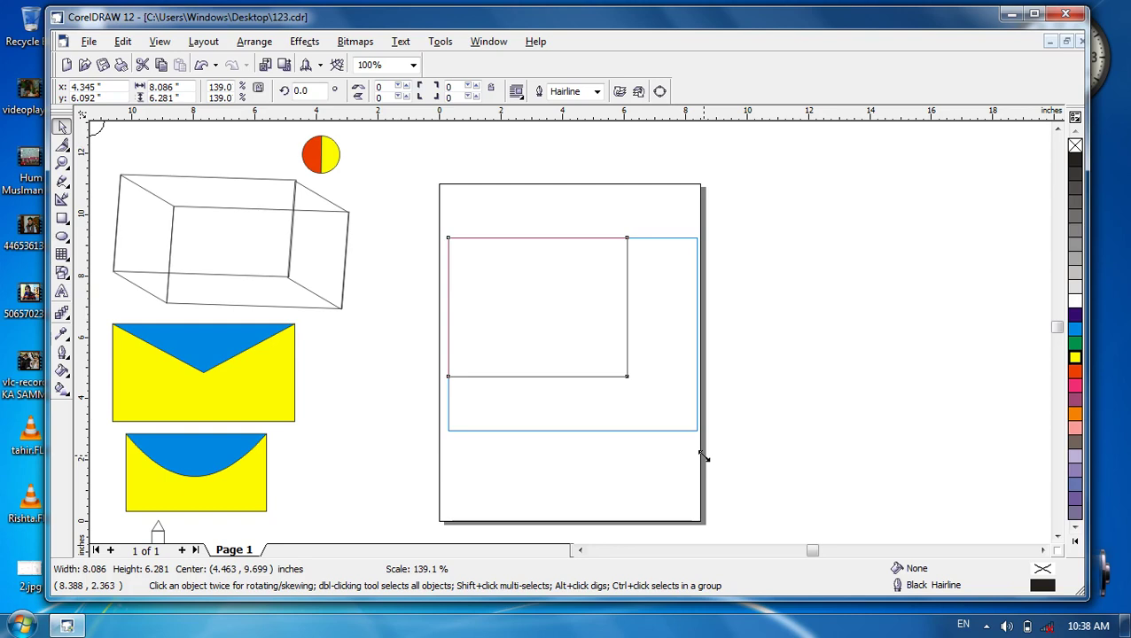
left_click_drag(705, 455, 661, 442)
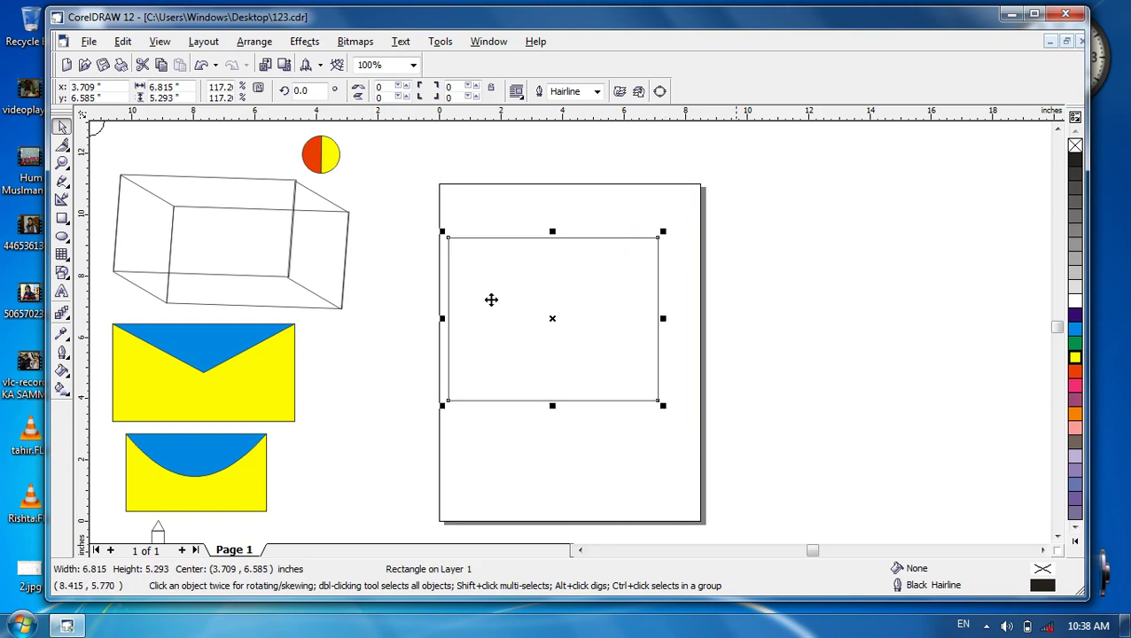
left_click_drag(664, 321, 780, 318)
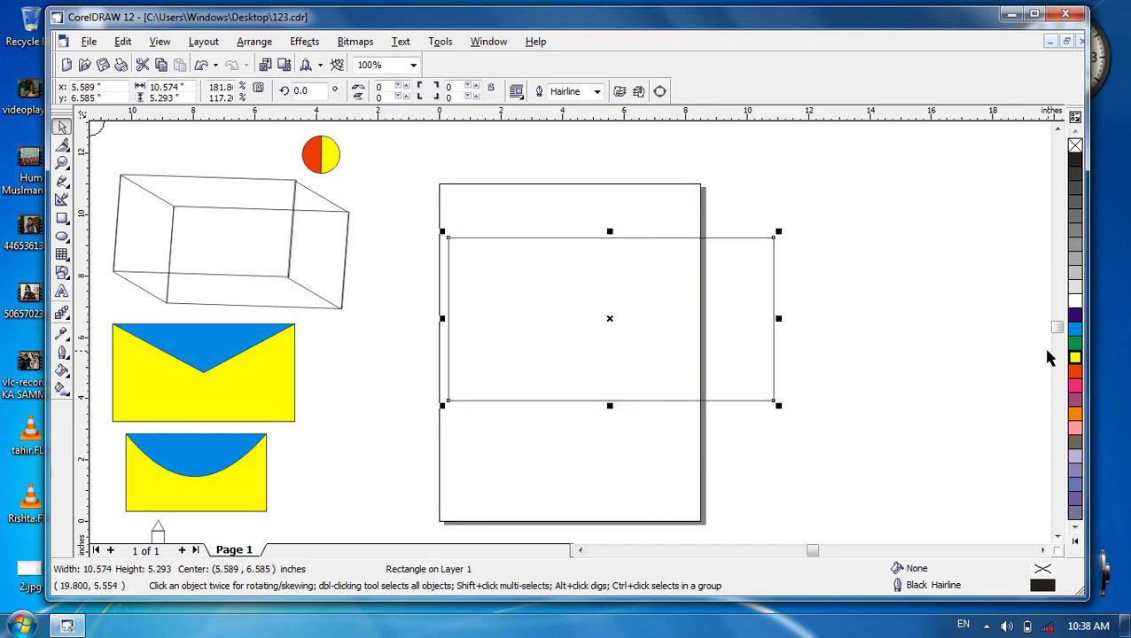
left_click(1074, 343)
Step: Smear all the edges of the green rectangle into waves using the Smudge Brush with a 0.9-inch nib
left_click(62, 144)
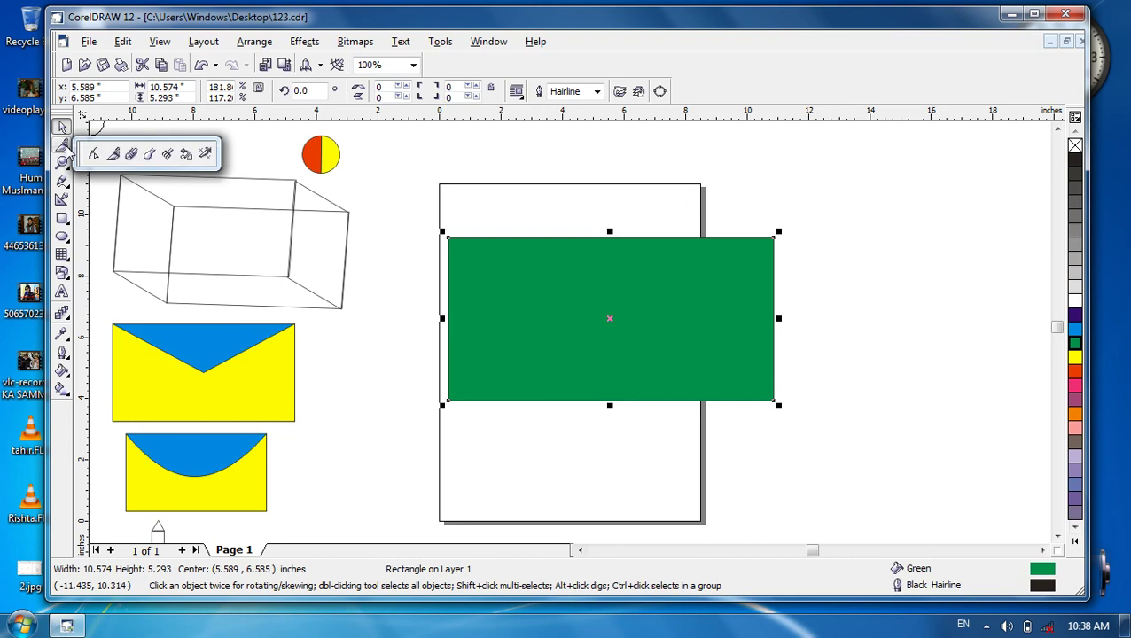
left_click(151, 155)
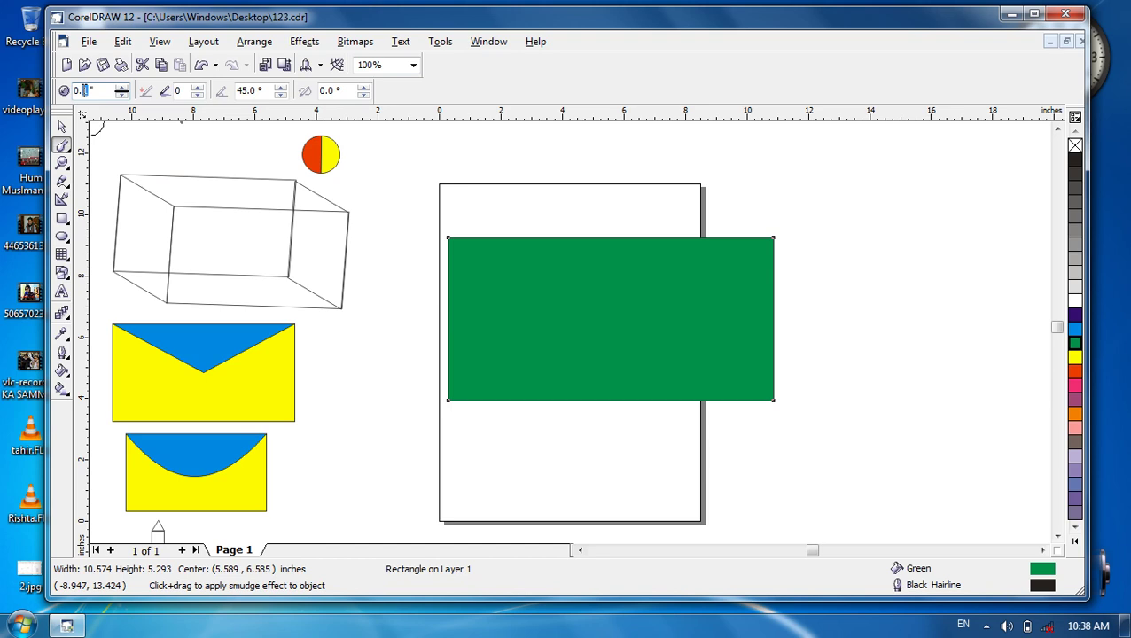
type("9")
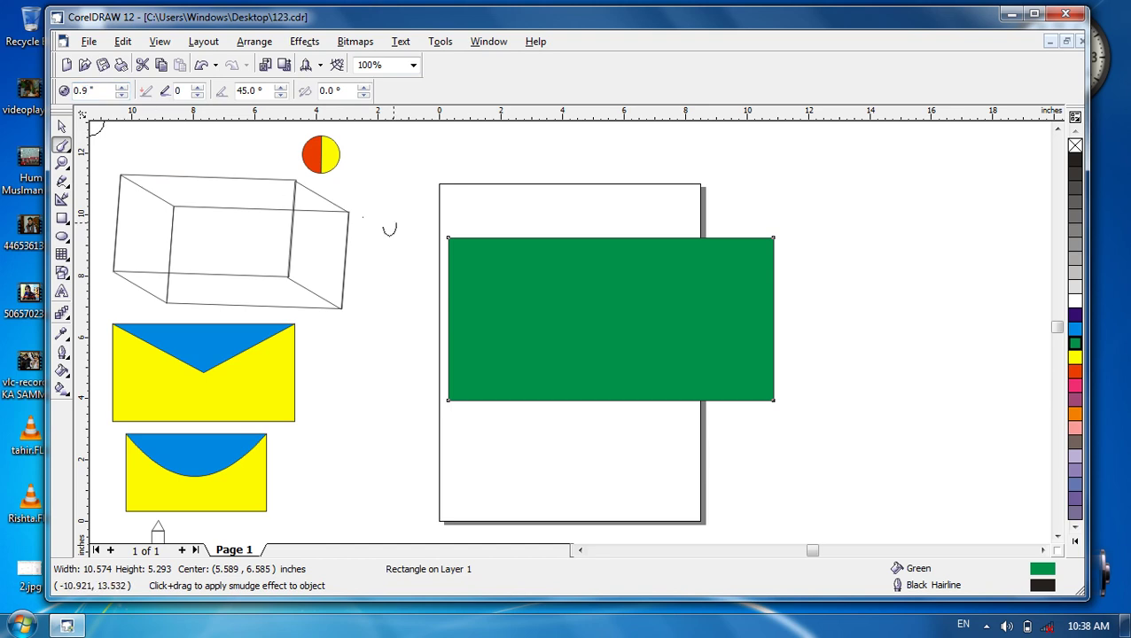
mouse_move(449, 229)
left_mouse_down()
mouse_move(499, 239)
mouse_move(678, 257)
mouse_move(740, 252)
mouse_move(740, 236)
mouse_move(780, 243)
left_mouse_up()
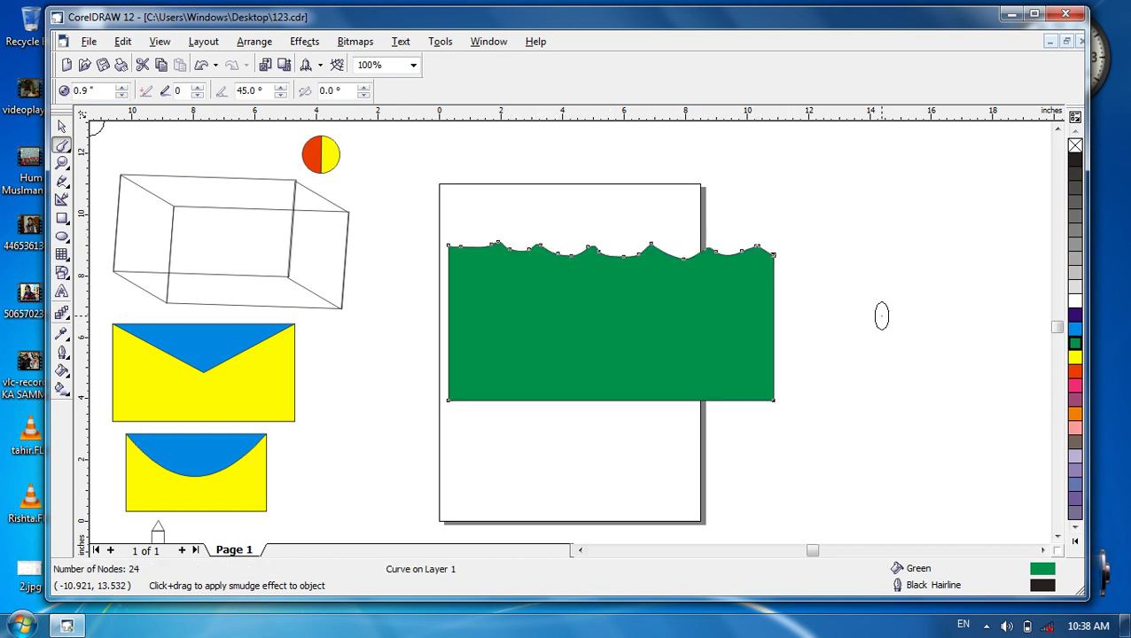
mouse_move(770, 277)
left_mouse_down()
mouse_move(781, 358)
mouse_move(760, 396)
mouse_move(713, 404)
mouse_move(687, 387)
mouse_move(638, 398)
mouse_move(495, 395)
mouse_move(438, 389)
mouse_move(468, 294)
mouse_move(455, 248)
left_mouse_up()
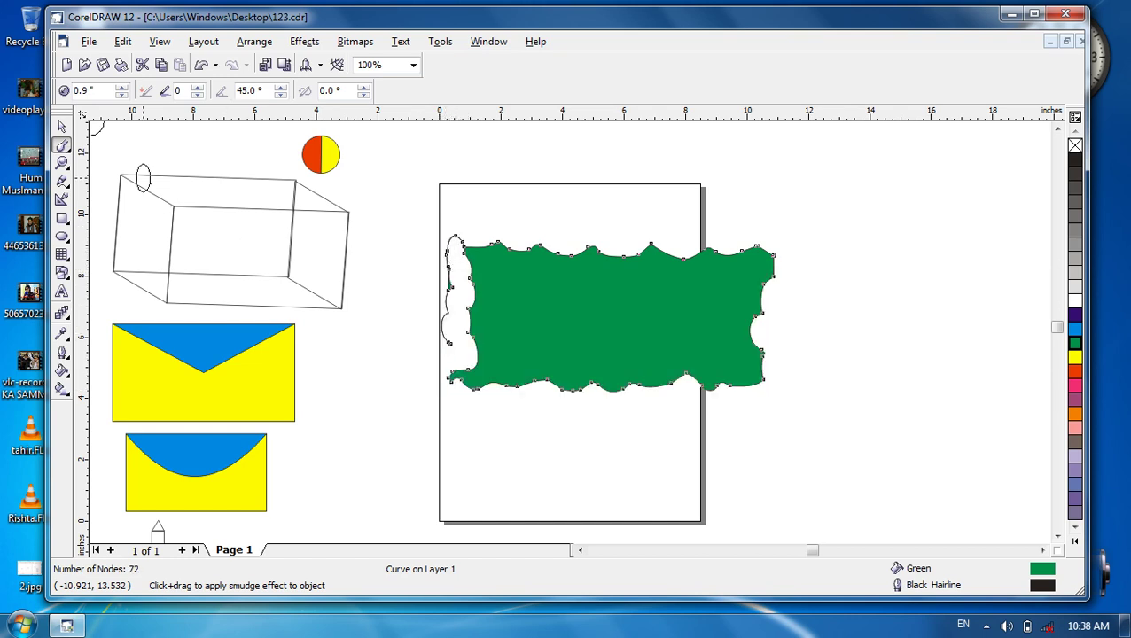
Step: Select the smudged green shape and undo the smudging to restore the plain rectangle
left_click(62, 127)
left_click(195, 182)
left_click(517, 219)
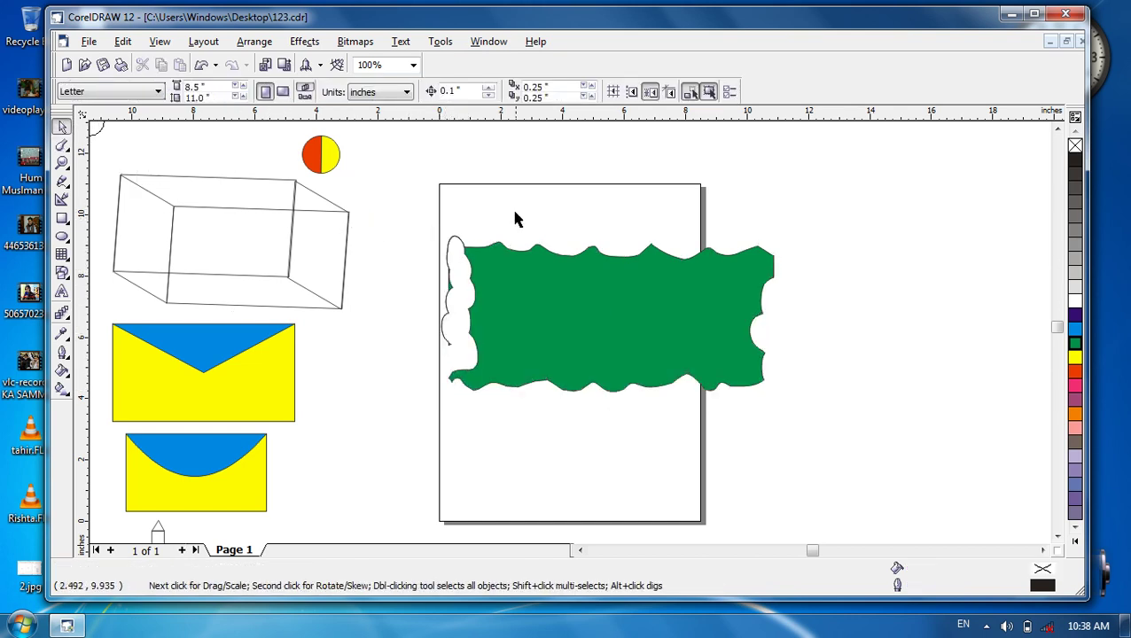
left_click(453, 286)
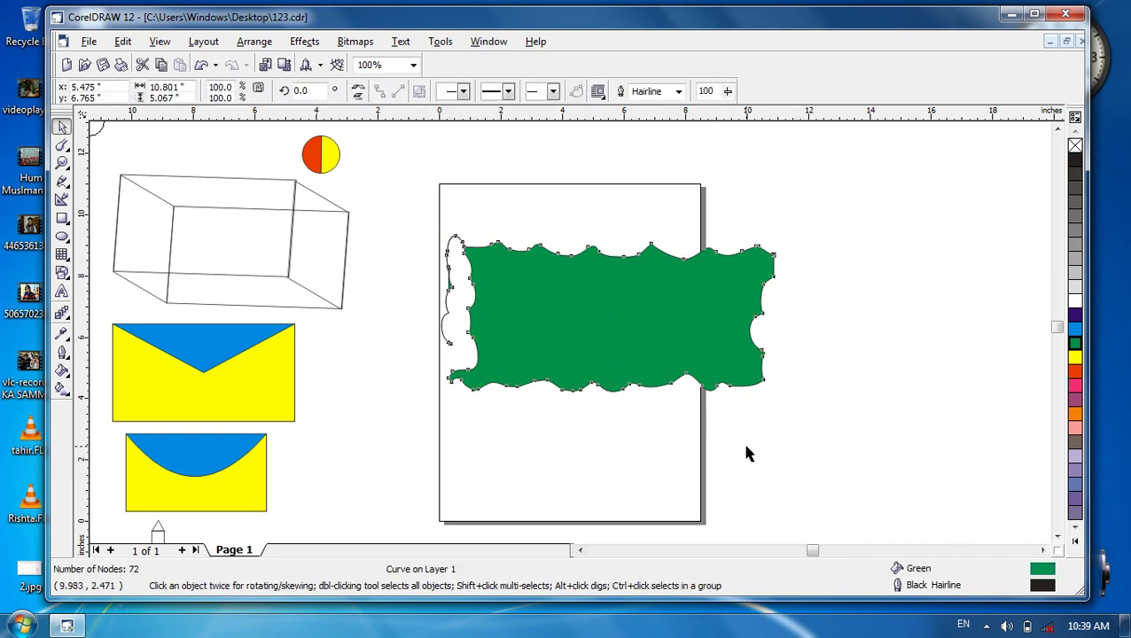
left_click(676, 312)
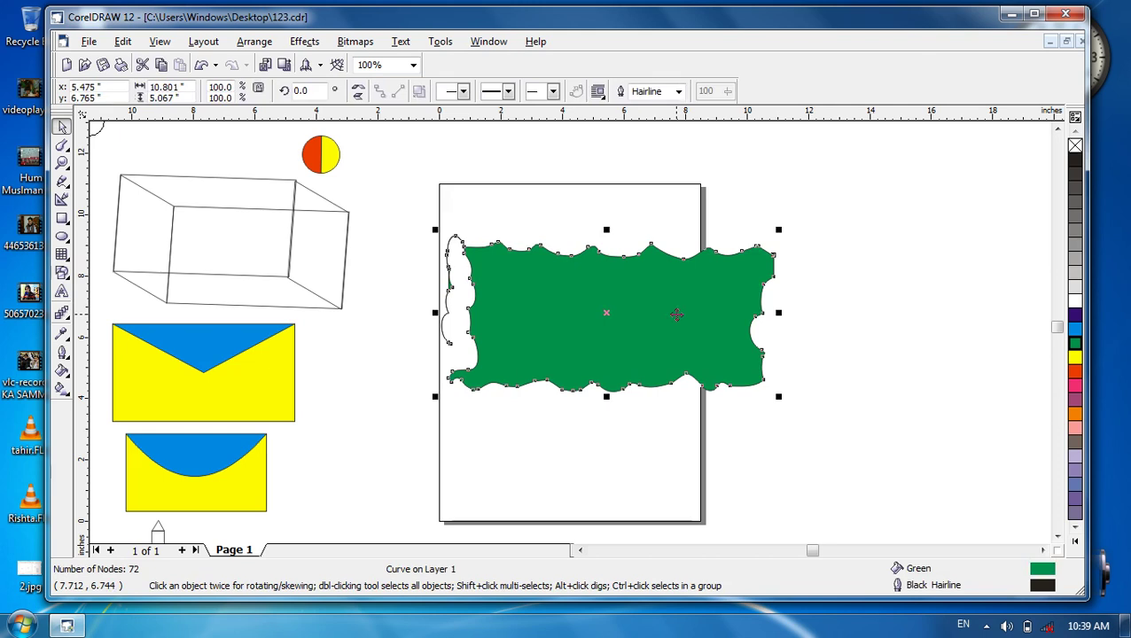
key("ctrl+z")
key("ctrl+z")
key("ctrl+z")
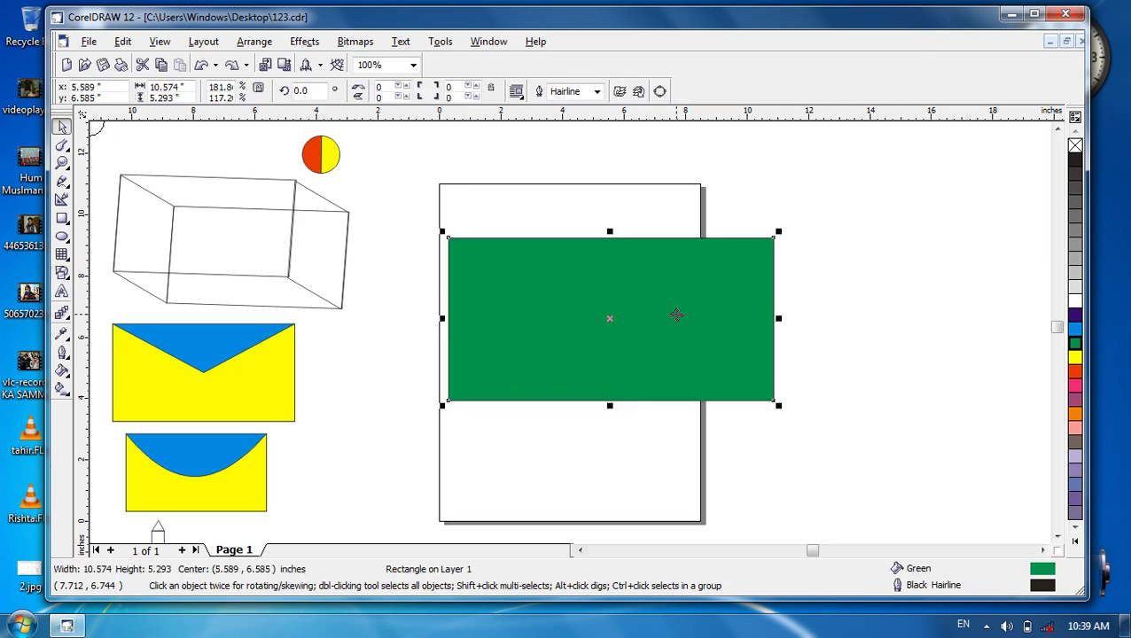
Step: Set the Roughen Brush nib to 0.9 inches and convert the green rectangle to curves, turning off the conversion warning
left_click(62, 144)
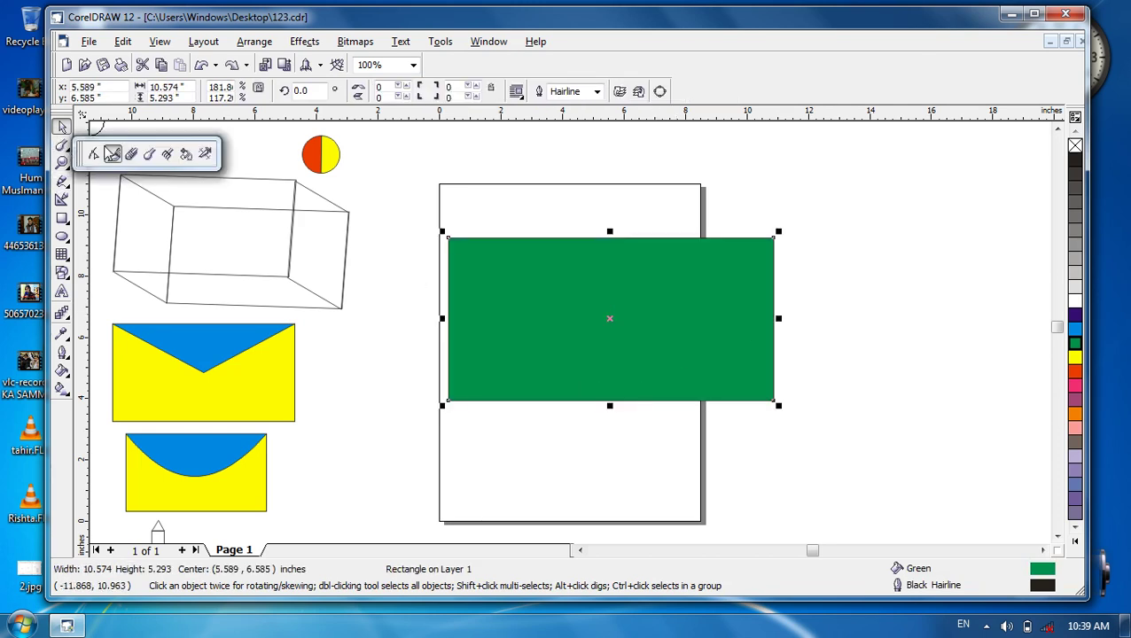
left_click(165, 156)
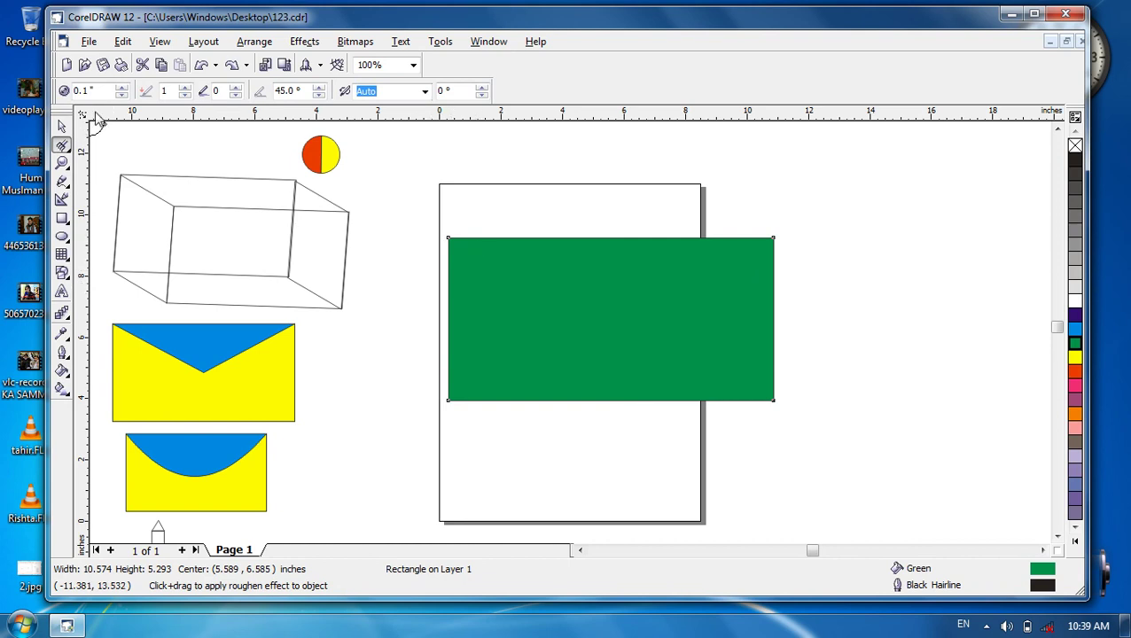
scroll(82, 94, "up", 8)
left_click(448, 229)
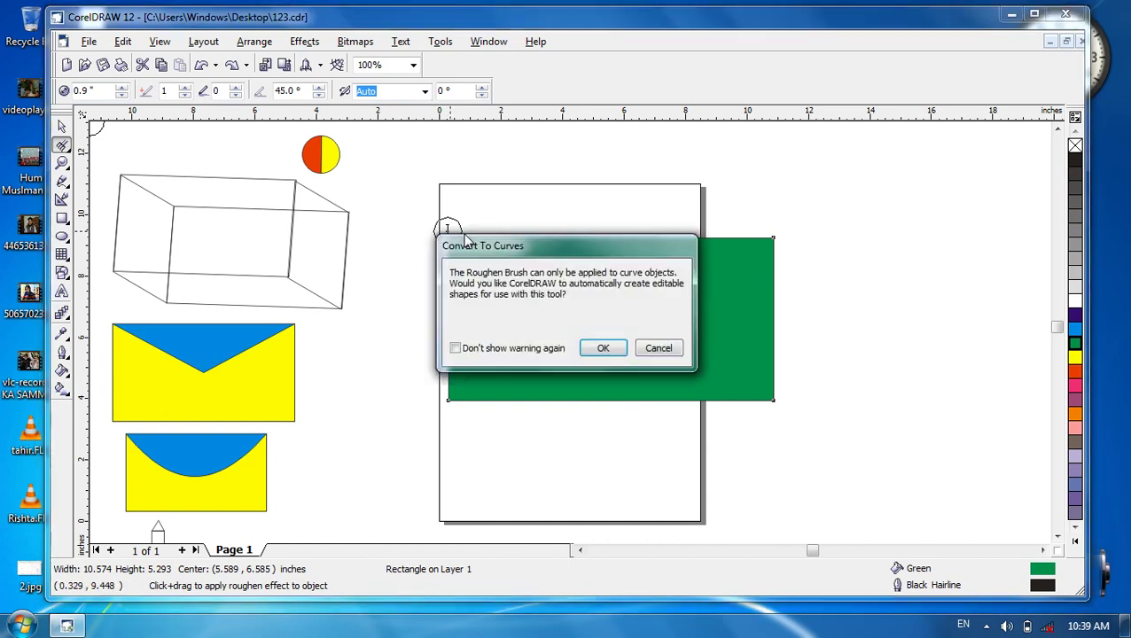
left_click_drag(511, 246, 485, 185)
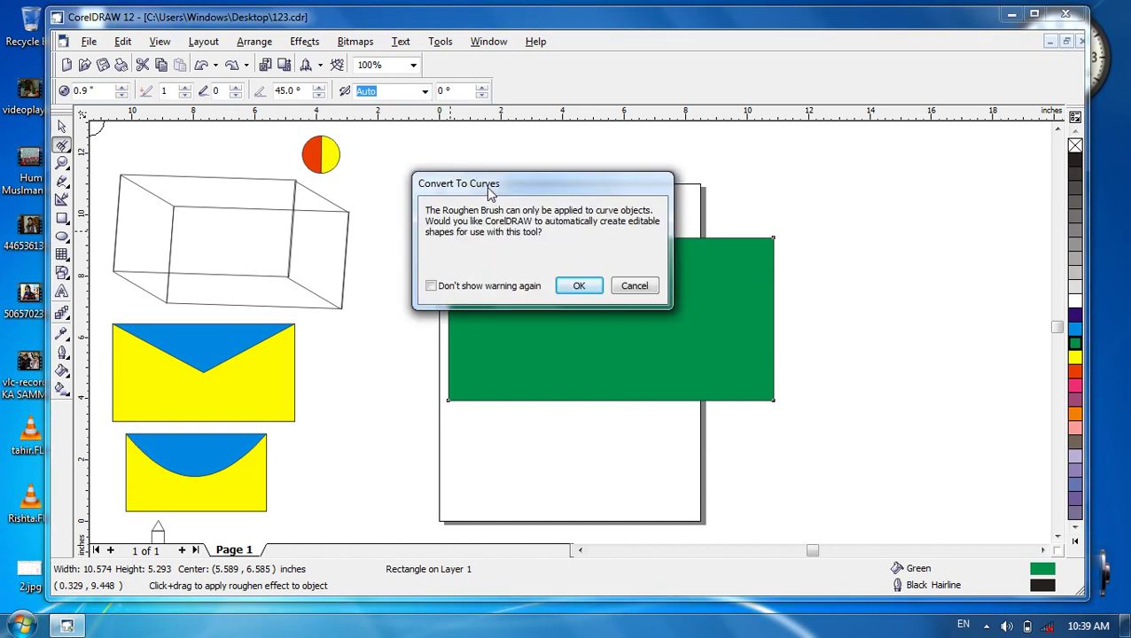
left_click(431, 285)
left_click(579, 285)
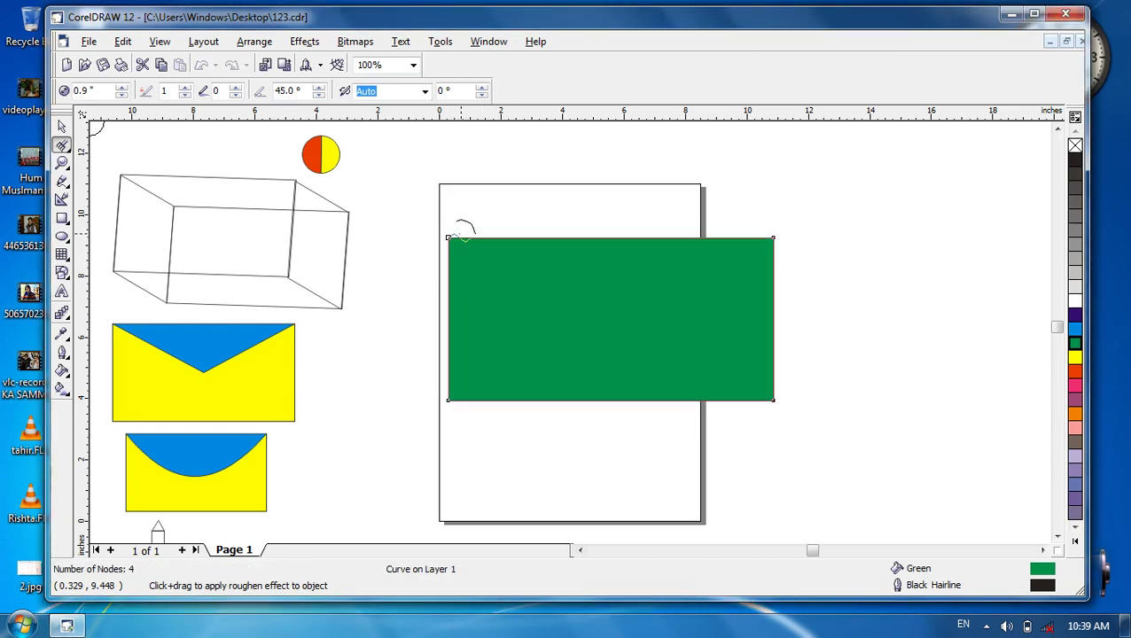
Step: Roughen the green shape's outline into zigzags around all four sides and select the shape
left_click_drag(451, 237, 484, 232)
mouse_move(484, 232)
left_mouse_down()
mouse_move(538, 247)
mouse_move(776, 245)
mouse_move(771, 402)
mouse_move(451, 391)
mouse_move(456, 228)
left_mouse_up()
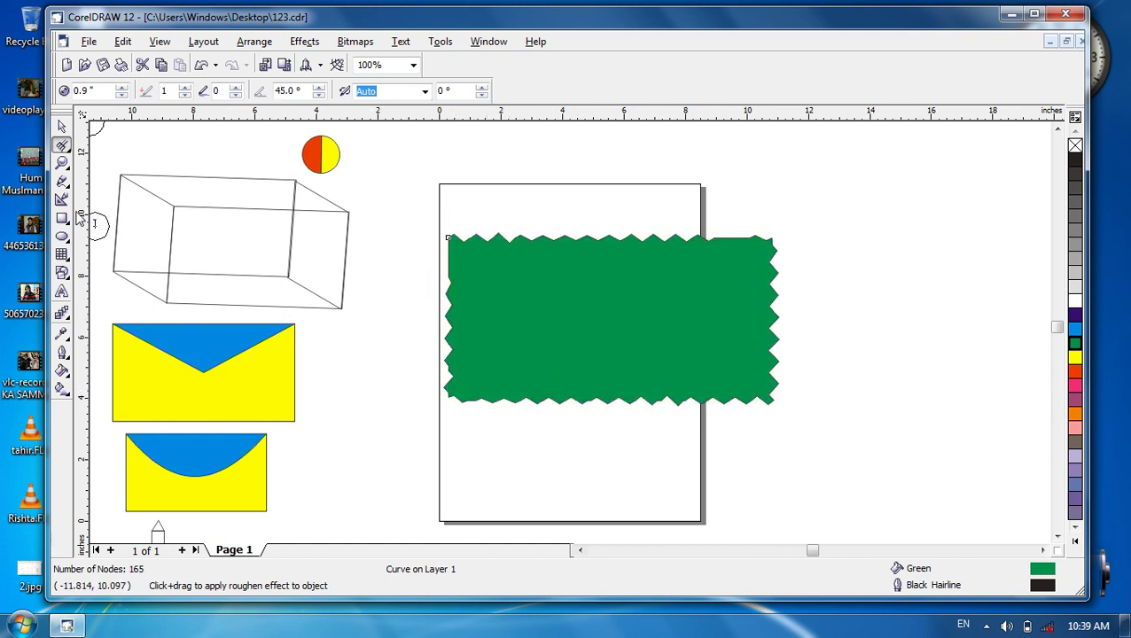
left_click(62, 126)
left_click(194, 227)
left_click(482, 361)
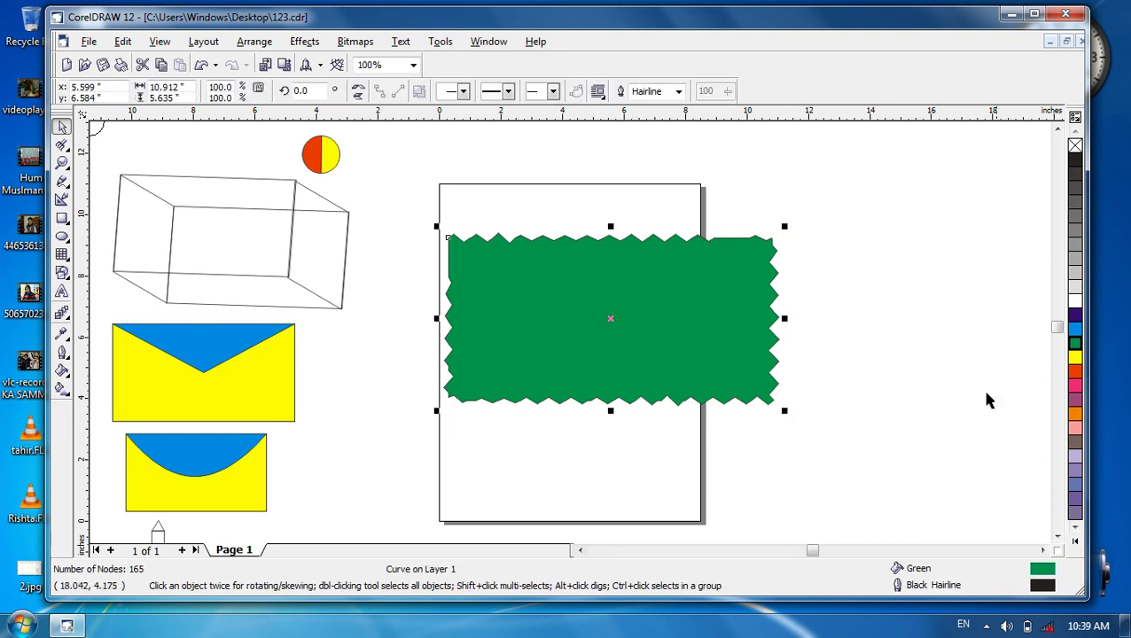
Step: Fill the zigzag shape cyan and move it up and to the left on the page
left_click(1075, 328)
left_click_drag(666, 304, 618, 268)
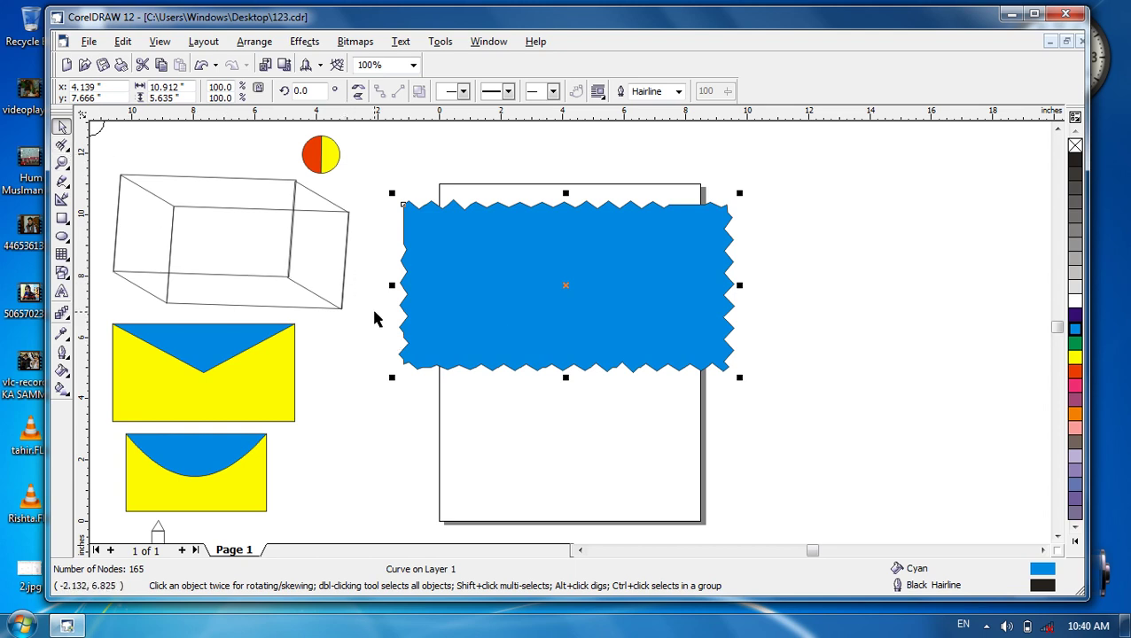
Step: Undo the move, the cyan fill and the roughening of the shape
key("ctrl+z")
key("ctrl+z")
key("ctrl+z")
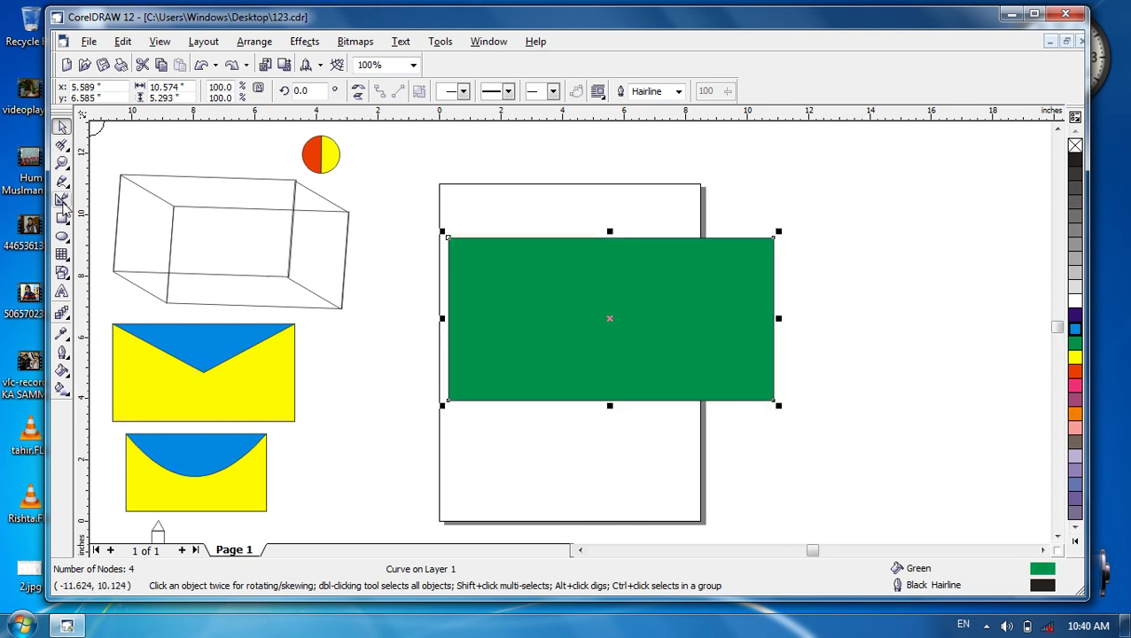
Step: Rotate the green shape to about 181.6 degrees with the Free Transform tool and move it back over the page
left_click(61, 145)
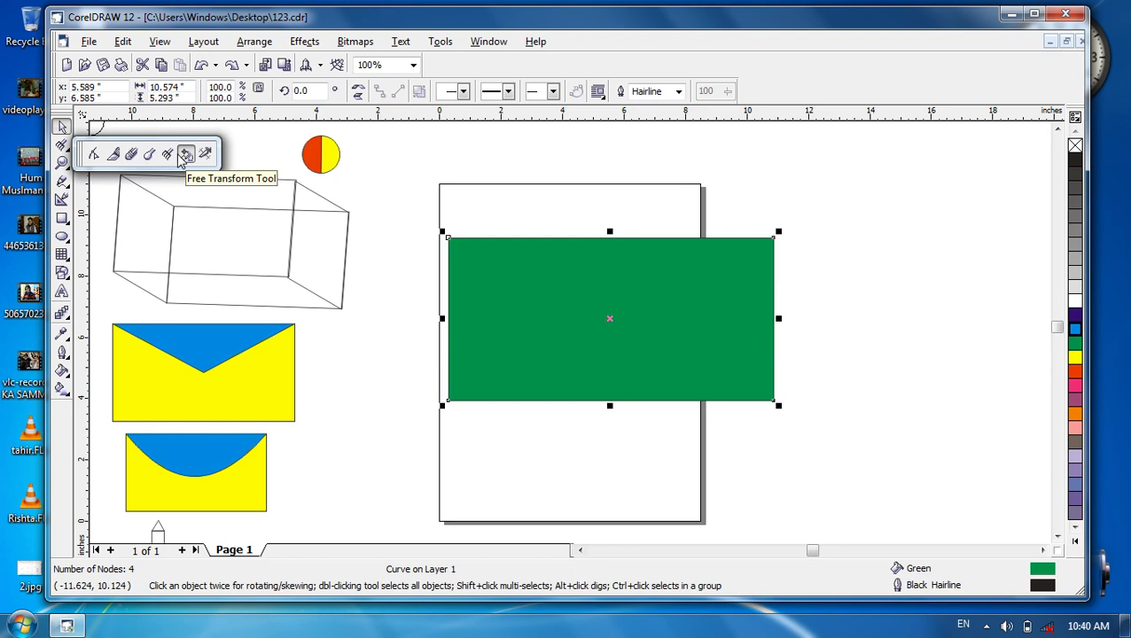
left_click(184, 156)
mouse_move(599, 289)
left_mouse_down()
mouse_move(596, 305)
mouse_move(590, 289)
left_mouse_up()
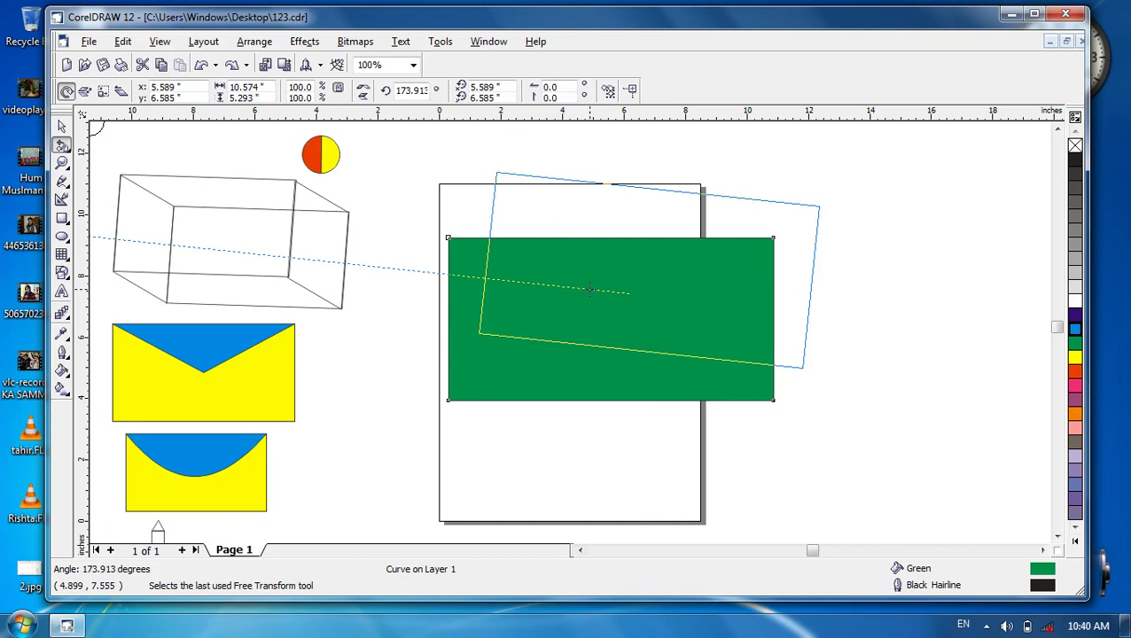
left_click_drag(589, 289, 732, 265)
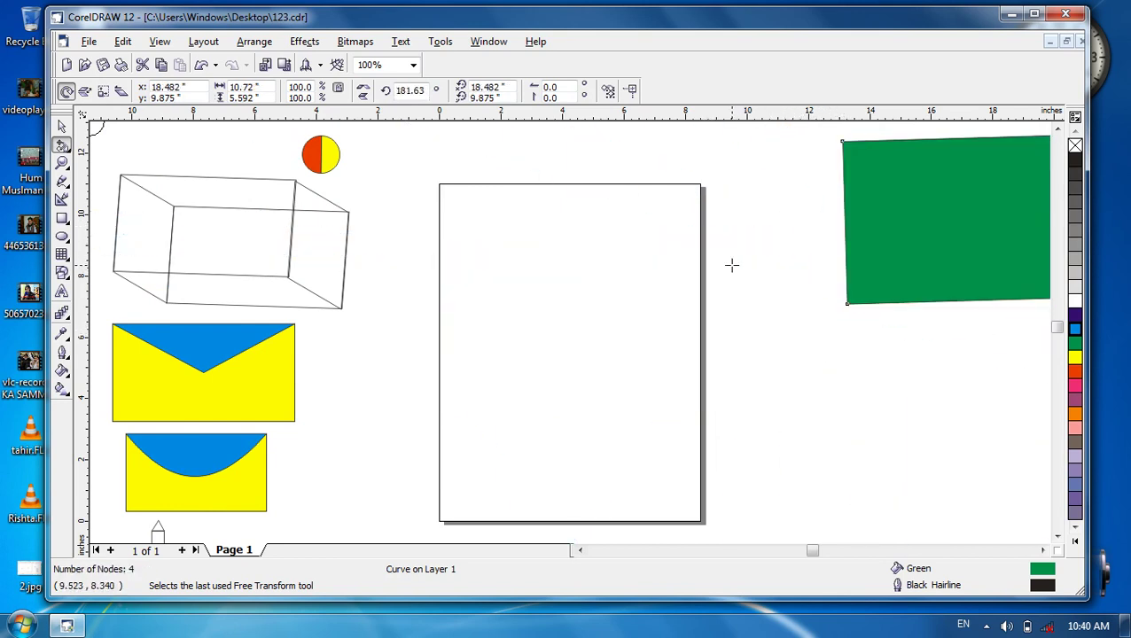
left_click(62, 126)
left_click_drag(907, 201, 526, 294)
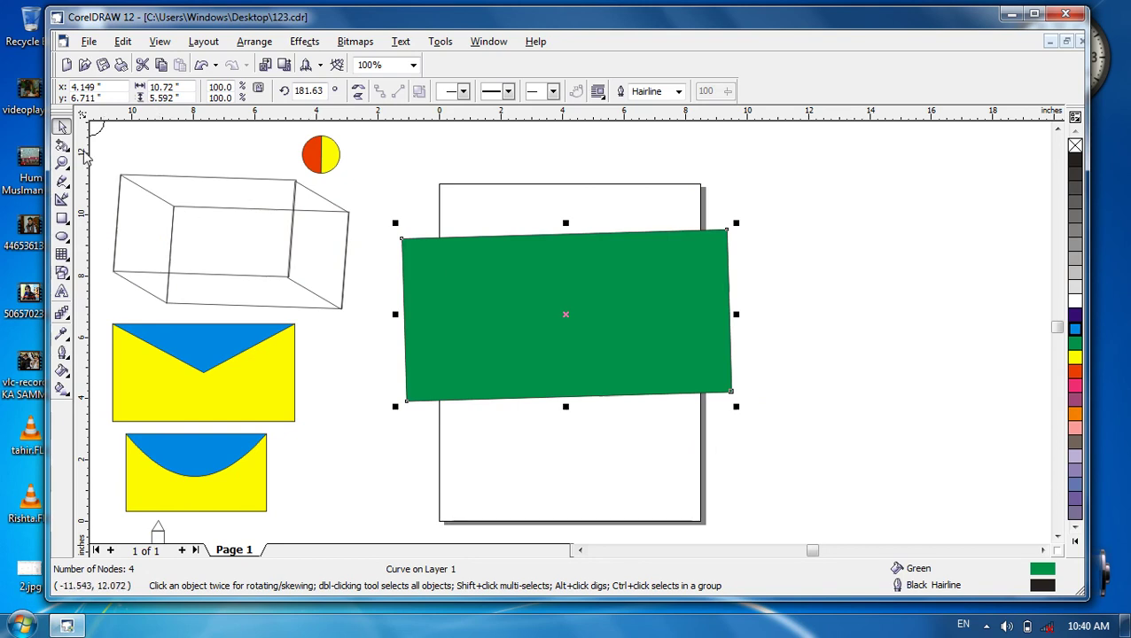
Step: Delete the green shape and the sample shapes beside the page using the Virtual Segment Delete tool
left_click(62, 145)
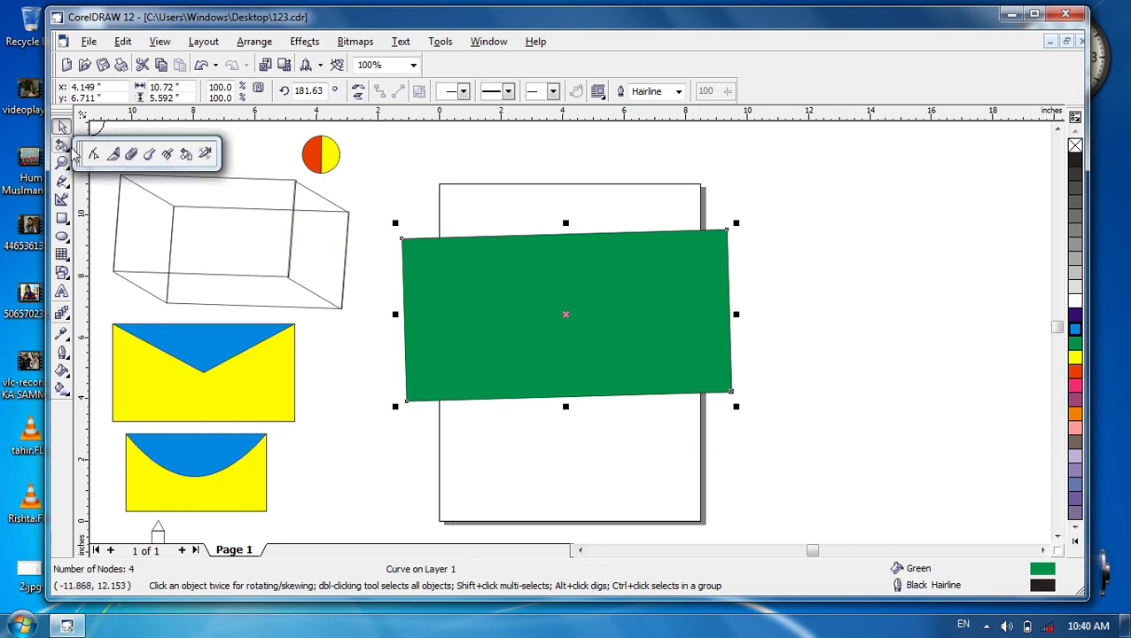
left_click(205, 155)
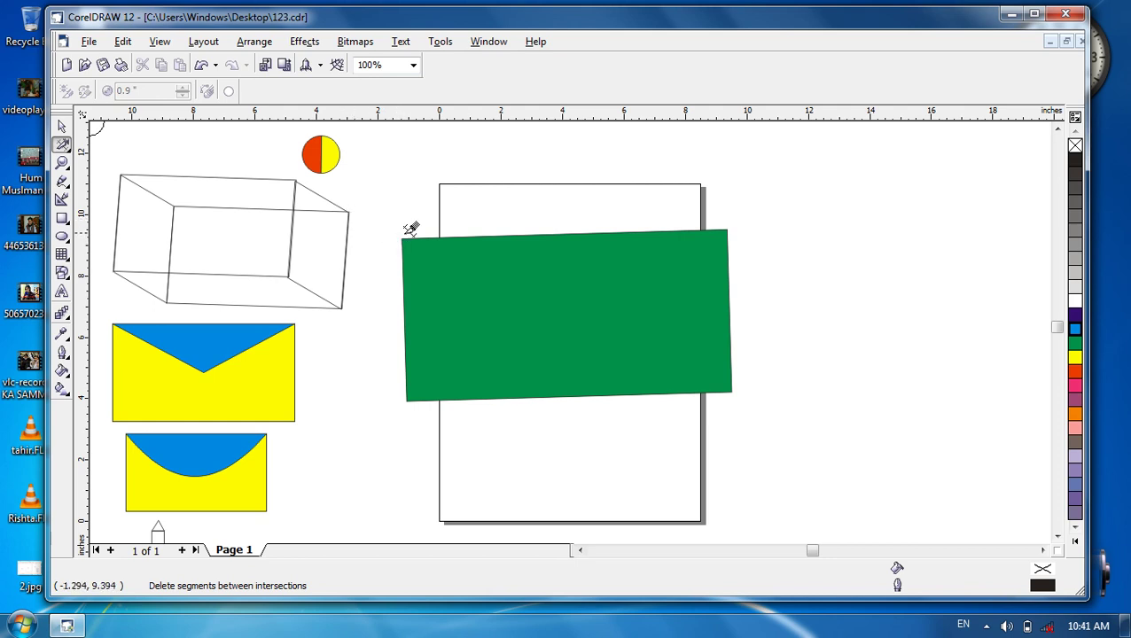
left_click_drag(398, 234, 416, 240)
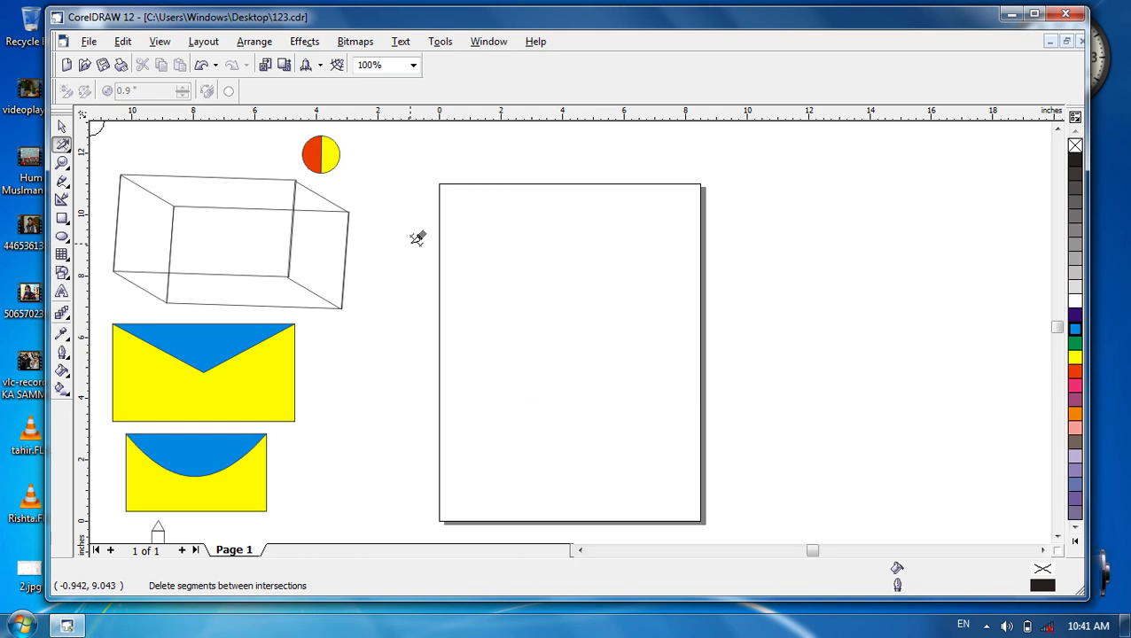
left_click_drag(357, 294, 108, 525)
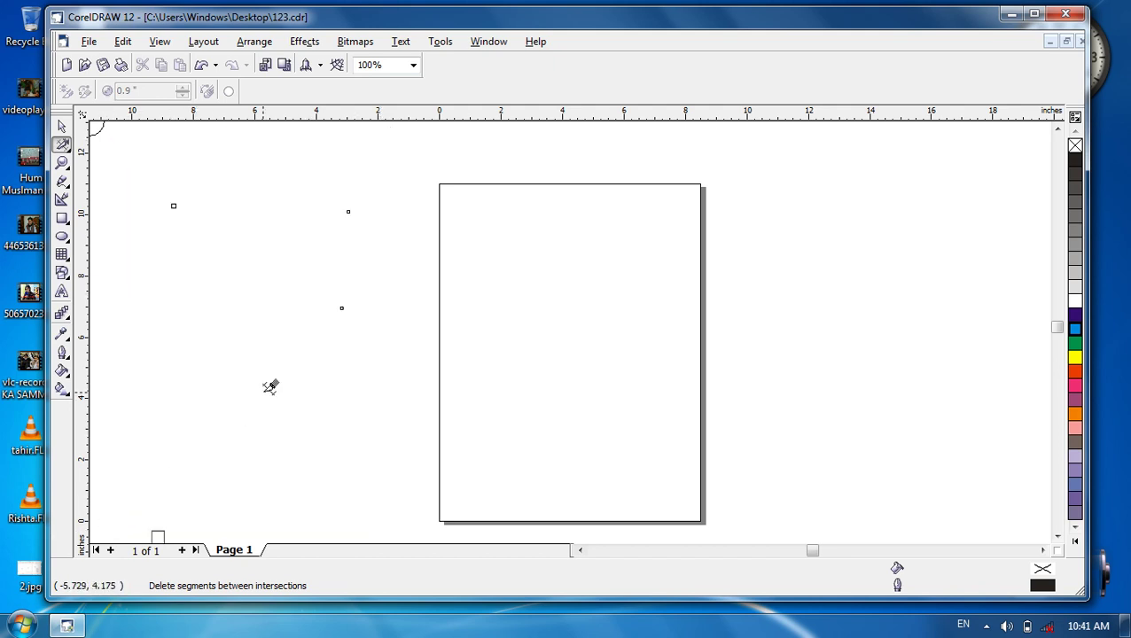
Step: Undo the segment deletions to restore the green shape and the samples
key("ctrl+z")
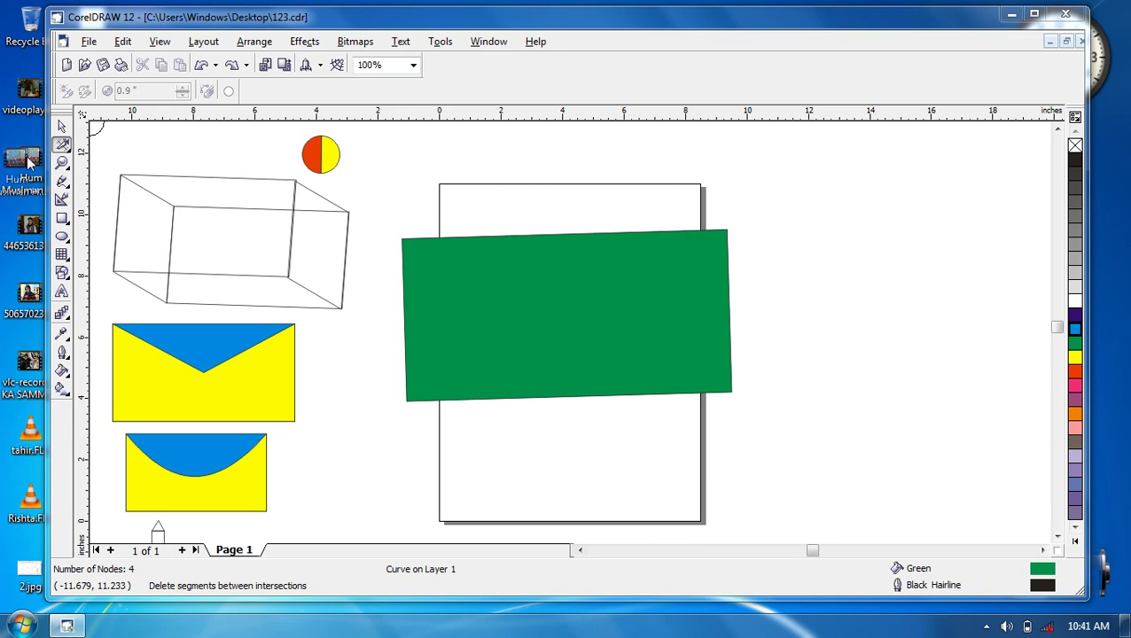
key("Escape")
Step: Activate the Shape tool and maximize the program window
left_click(63, 146)
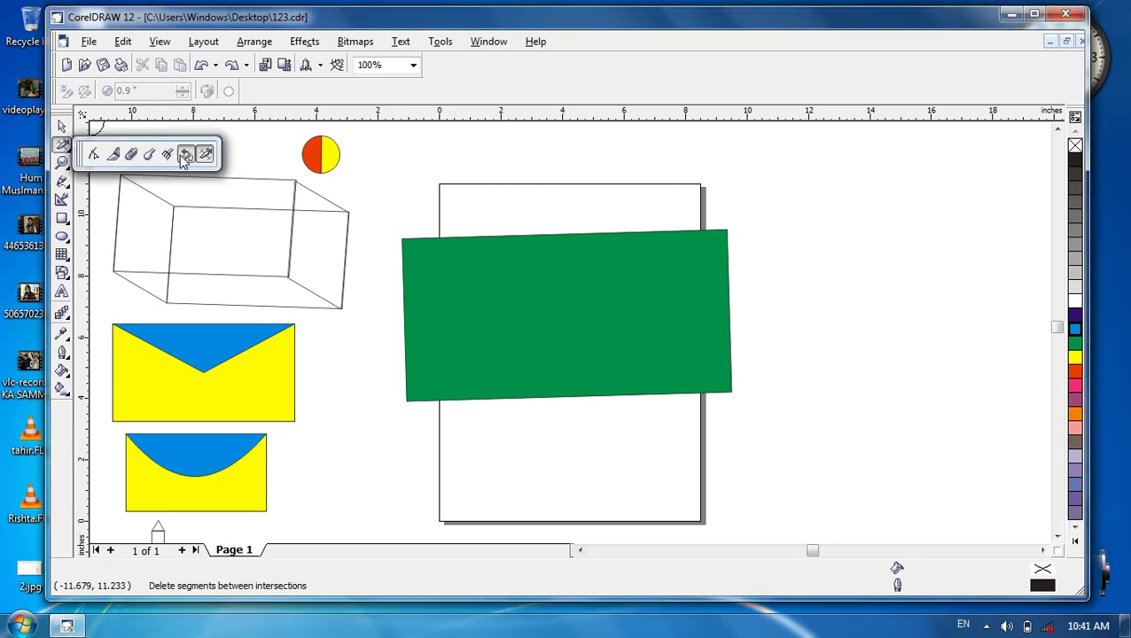
left_click(94, 156)
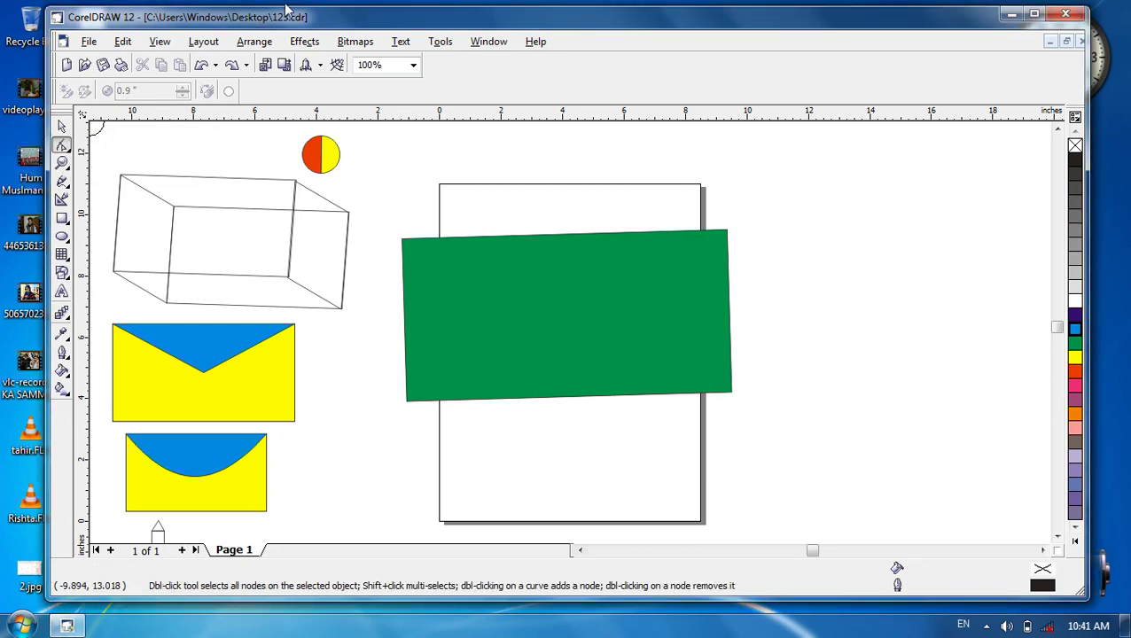
double_click(302, 13)
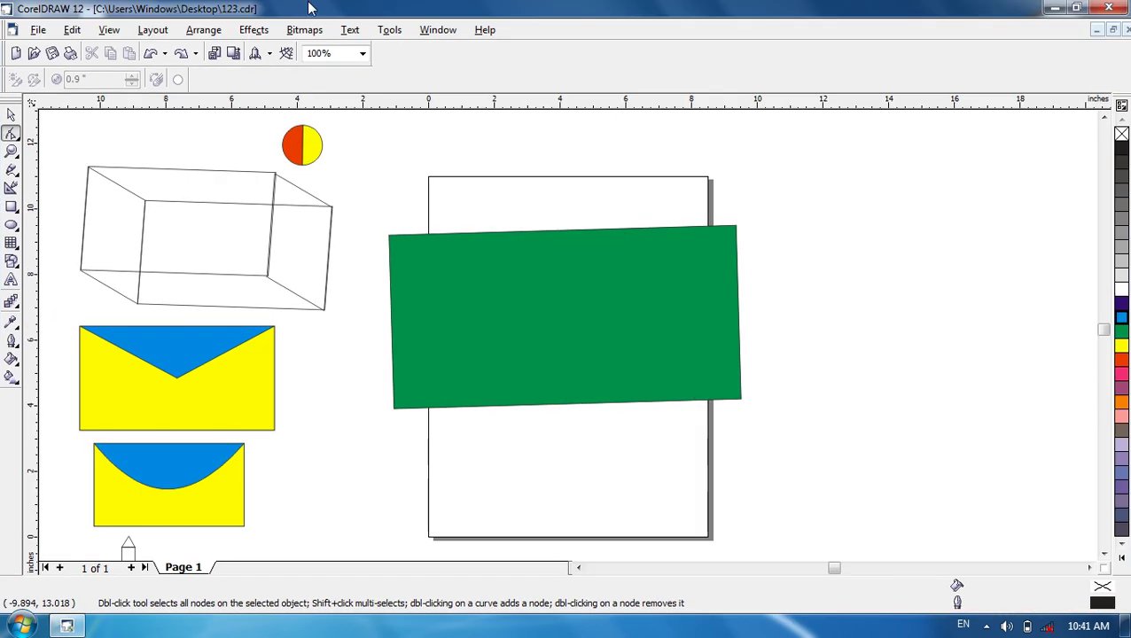
Step: Add the artistic text "Eidfgydihfhcvbhc" on the green shape and set its font size to 100
left_click(10, 280)
left_click(523, 306)
type("eidfgydihfhcvbhc")
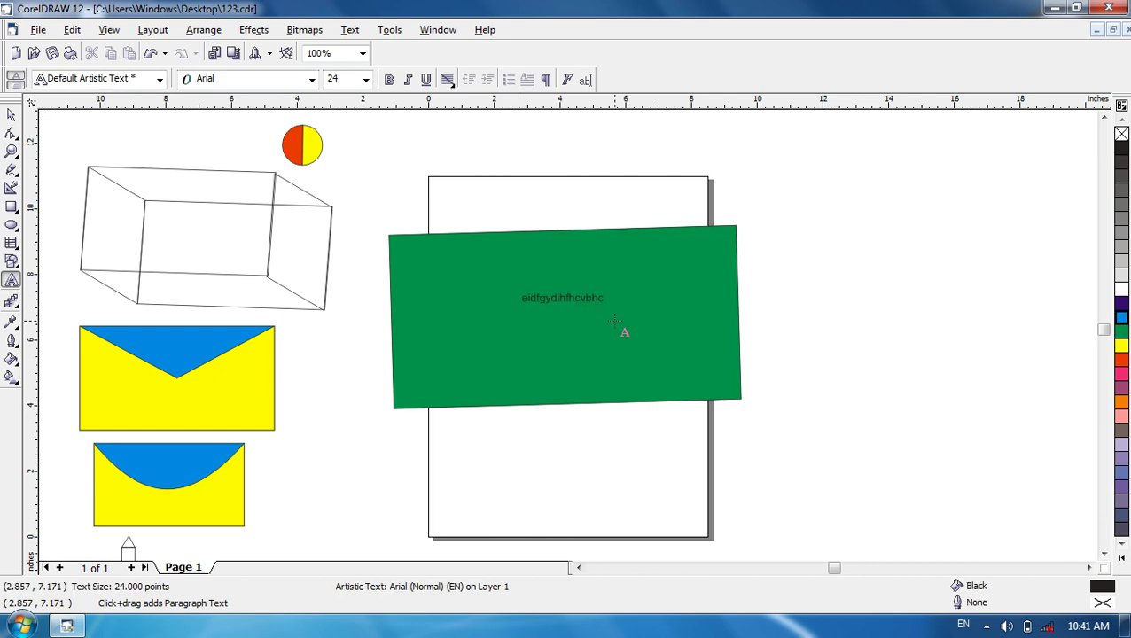
key("Home")
key("shift+End")
left_click(365, 79)
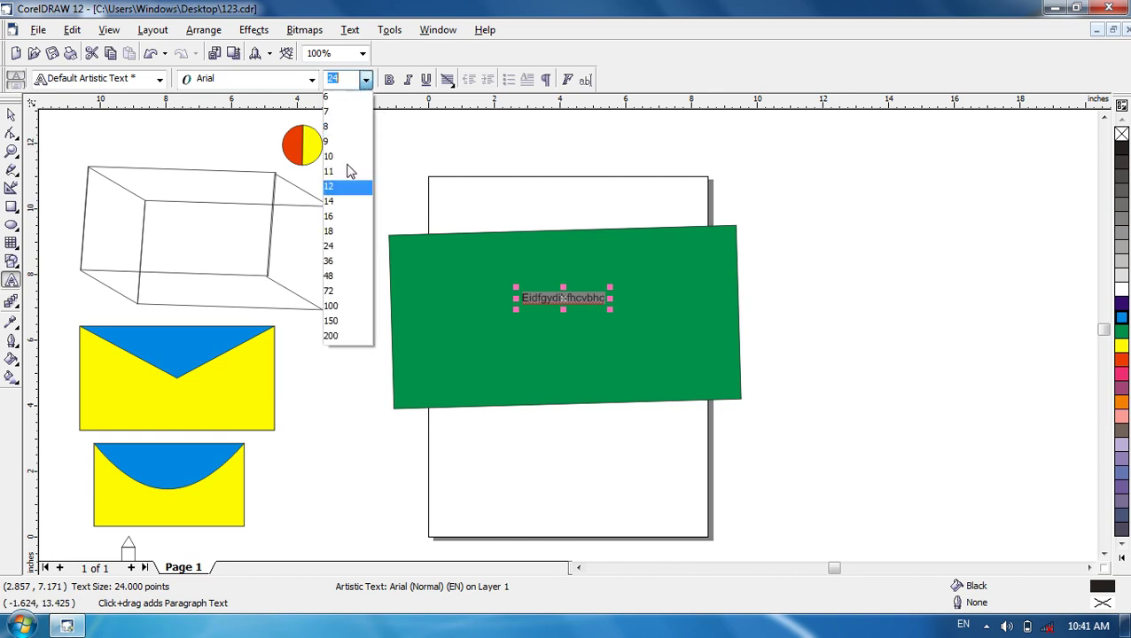
left_click(331, 306)
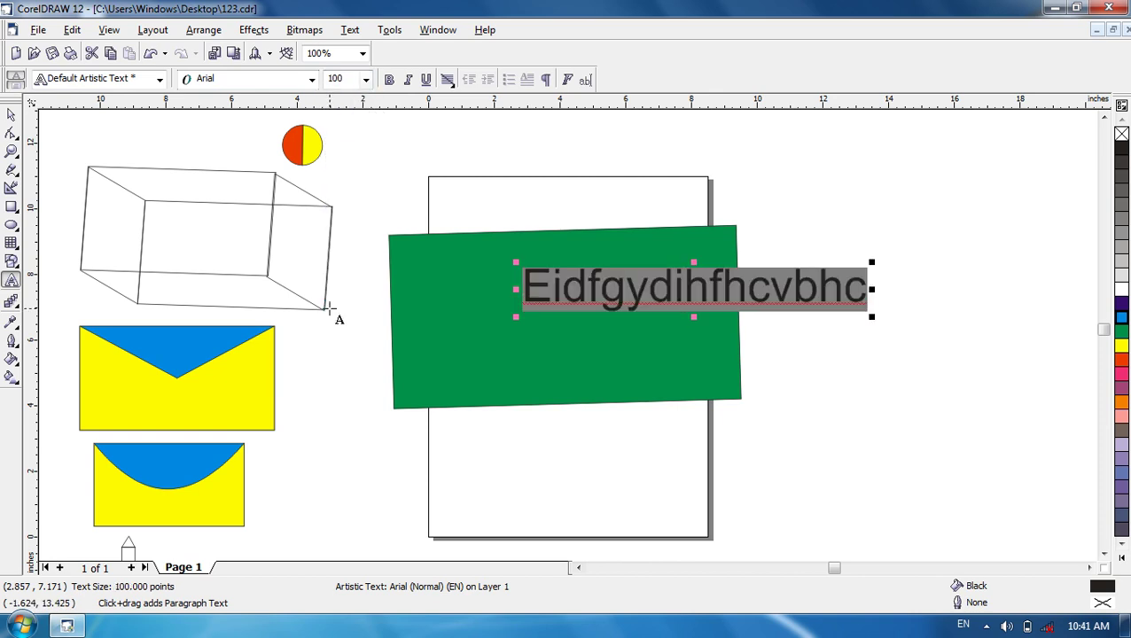
Step: Move the large text so it sits centred across the green shape and deselect it
left_click(10, 115)
key("Escape")
left_click_drag(672, 292, 571, 316)
left_click(746, 246)
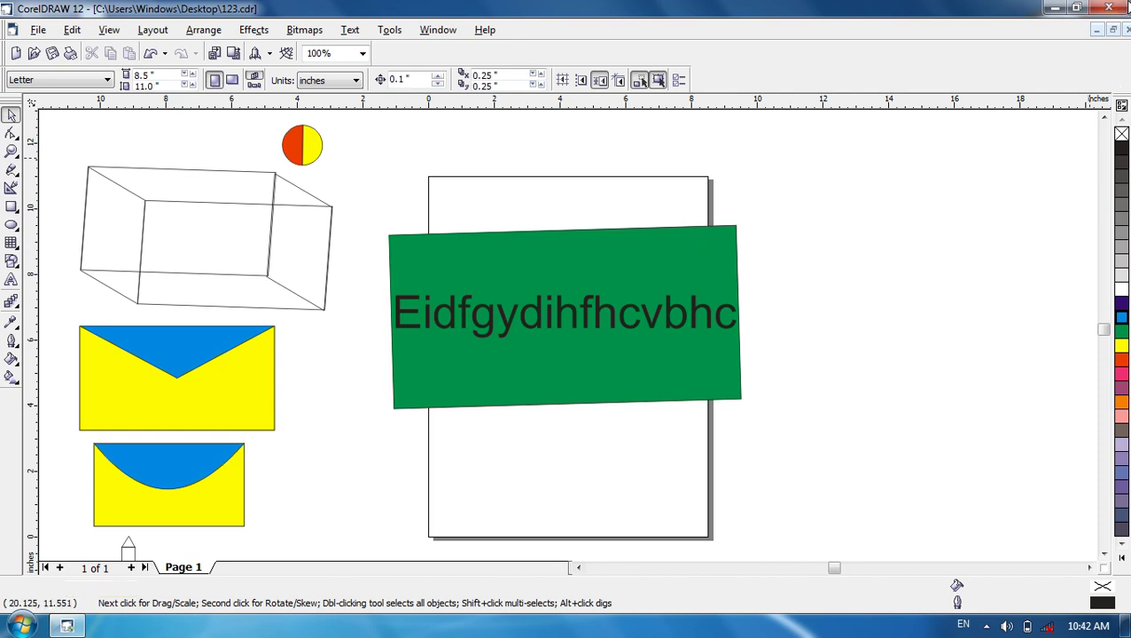
Step: Close CorelDRAW and answer its closing prompt to return to the desktop
left_click(1113, 7)
left_click(561, 352)
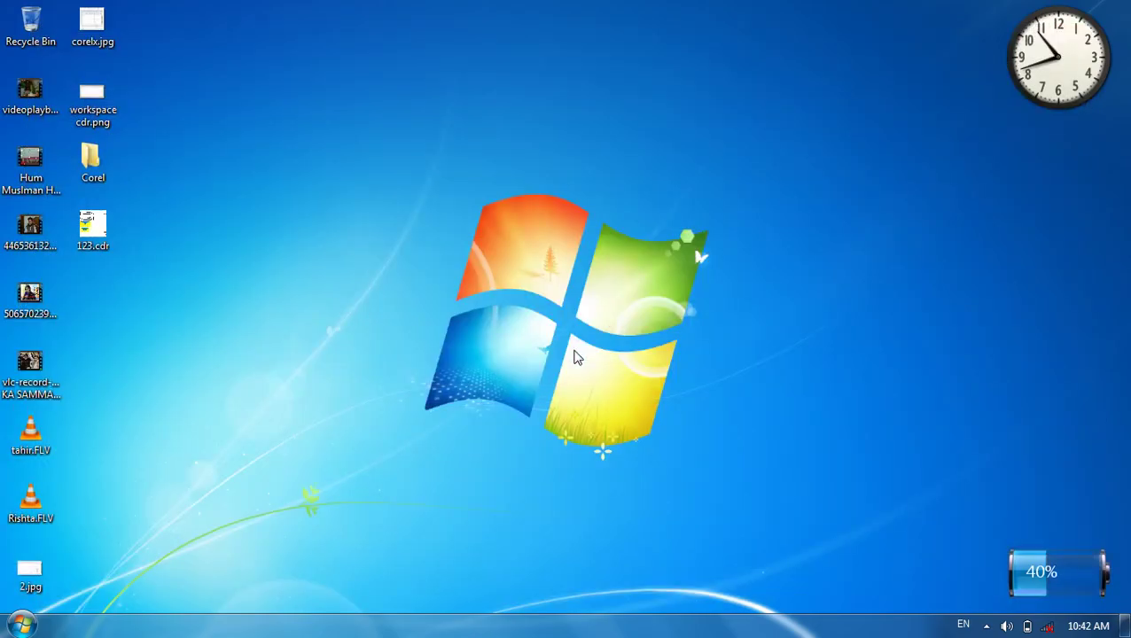
Step: Search the computer's programs and files for "inpage" and dismiss the results
left_click(19, 626)
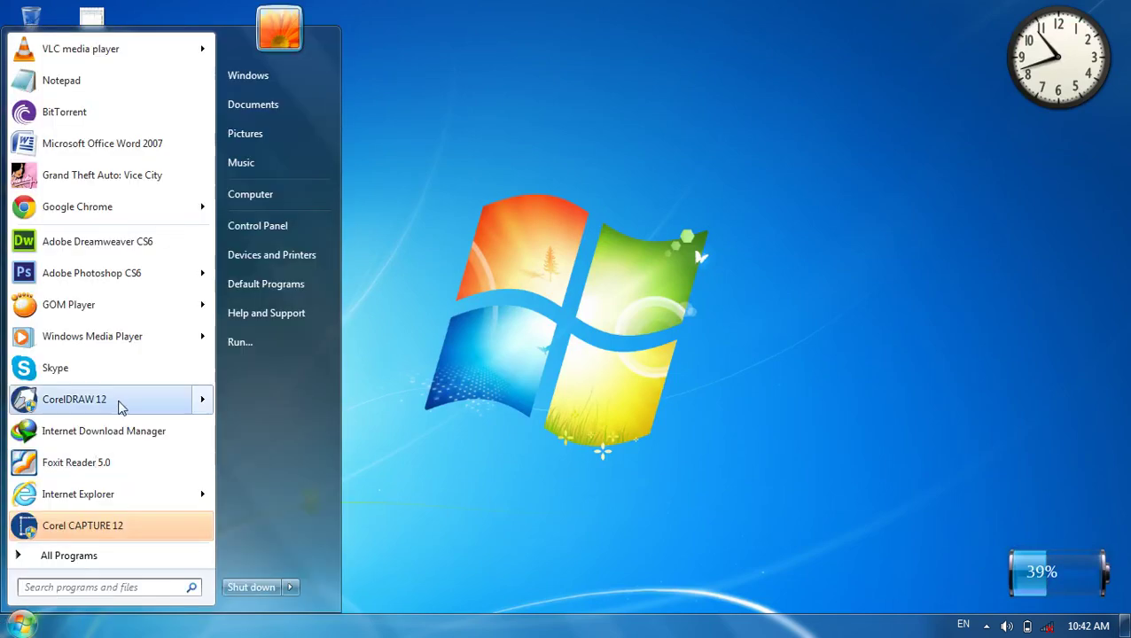
mouse_move(129, 351)
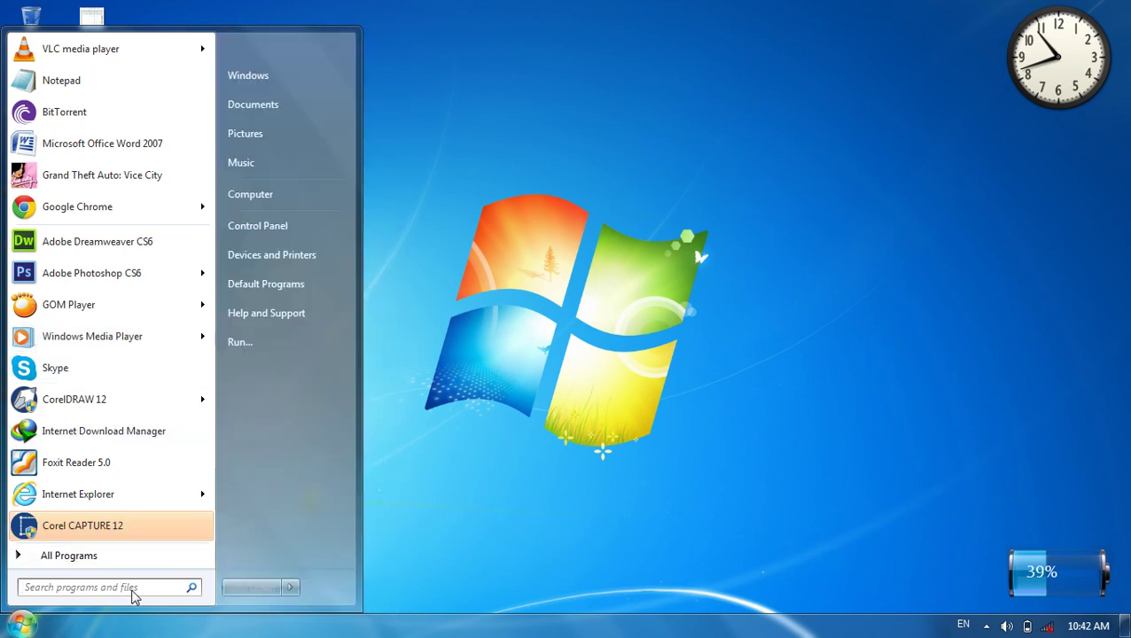
type("in")
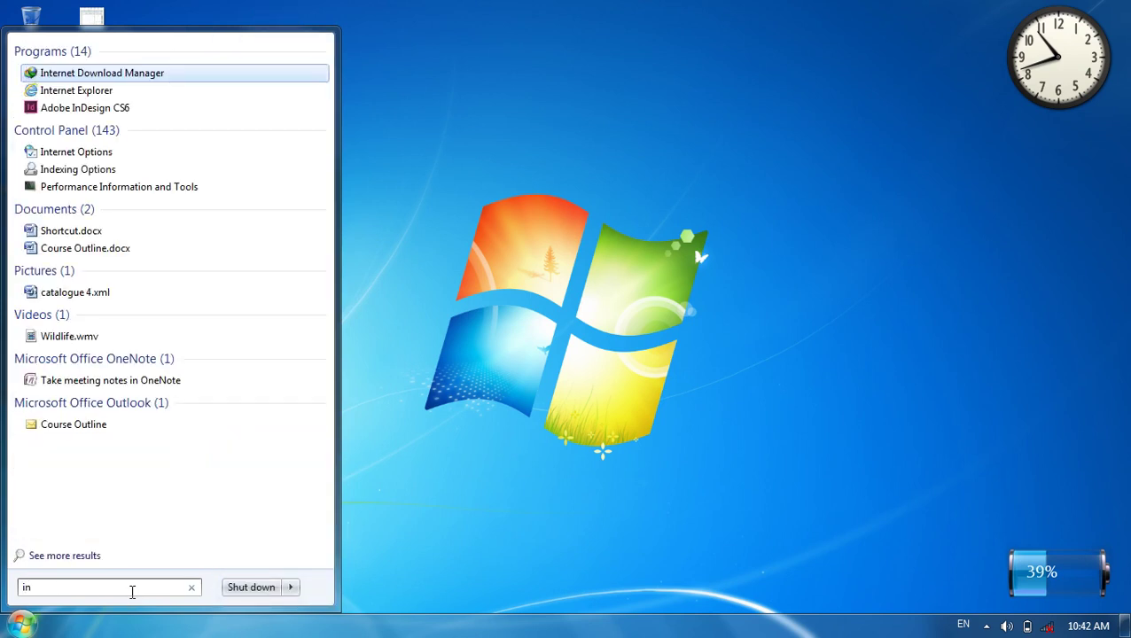
type("page")
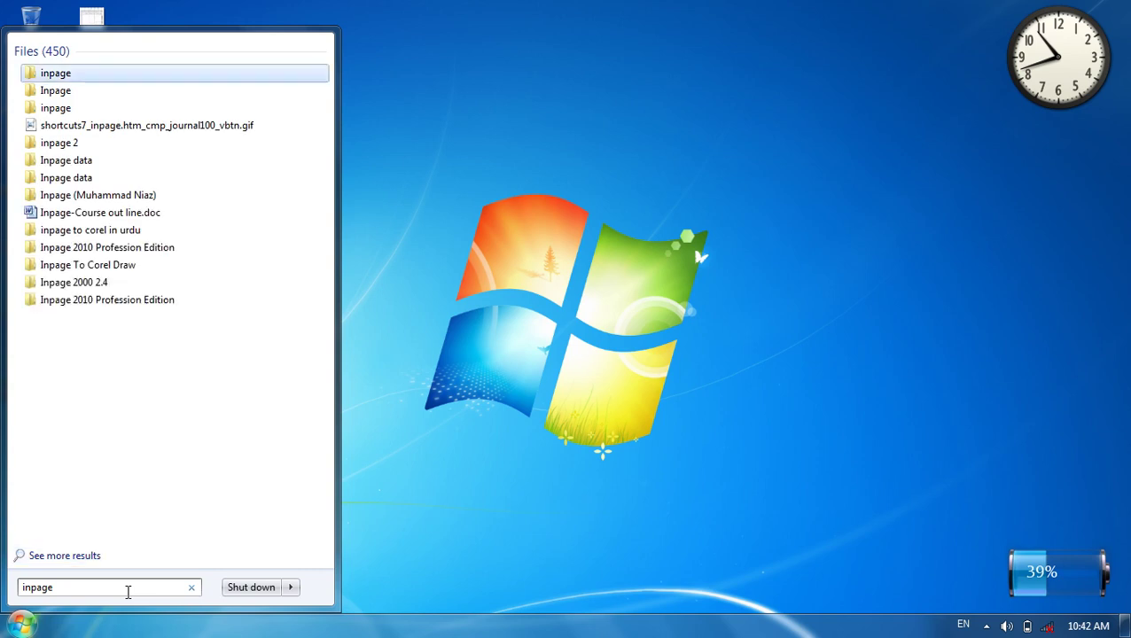
key("Escape")
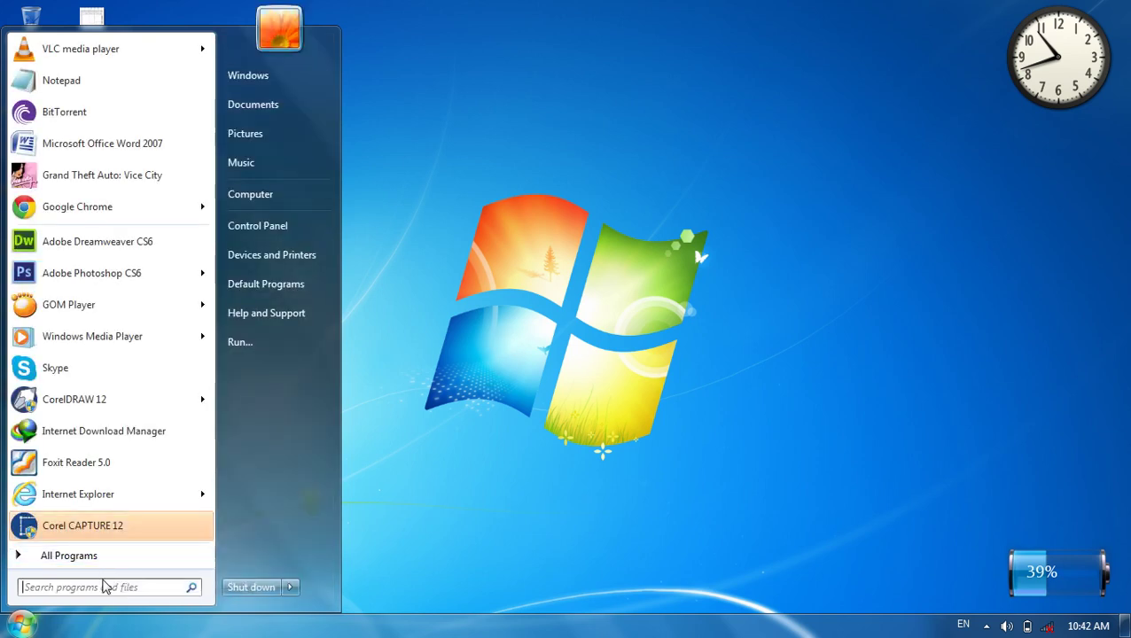
left_click(518, 430)
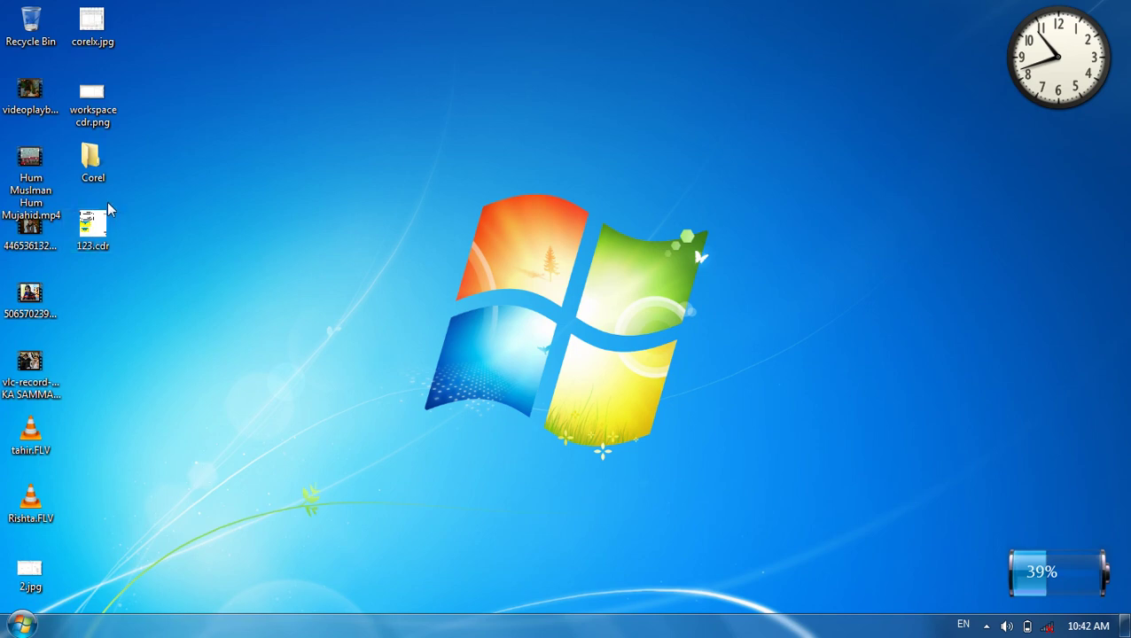
Step: Look through the full list of installed programs for InPage and close the list
left_click(20, 626)
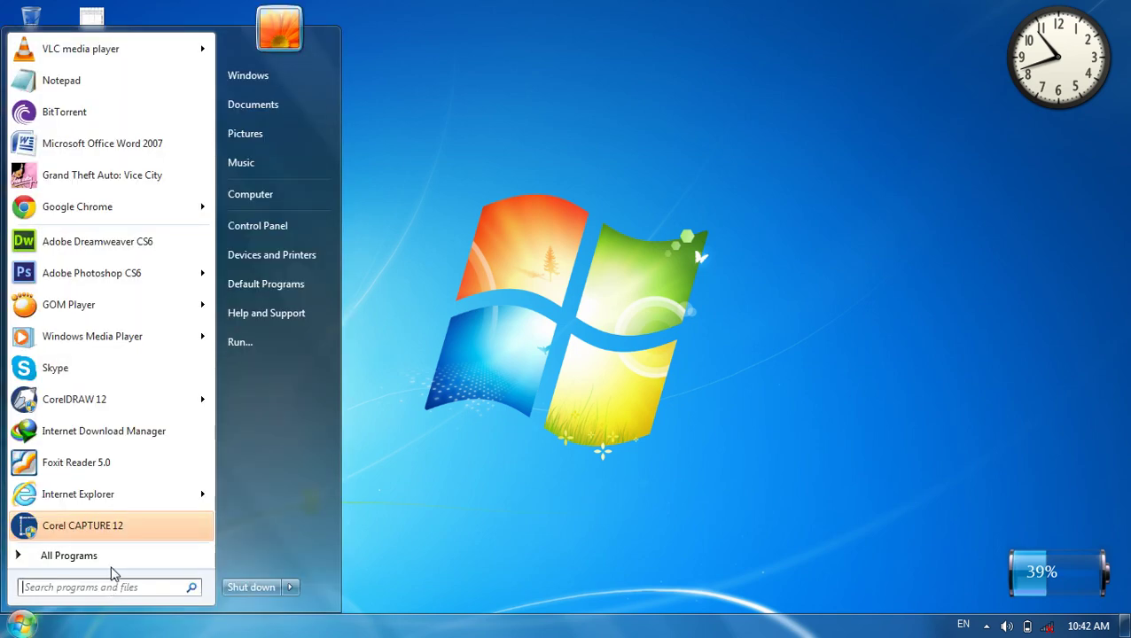
left_click(111, 558)
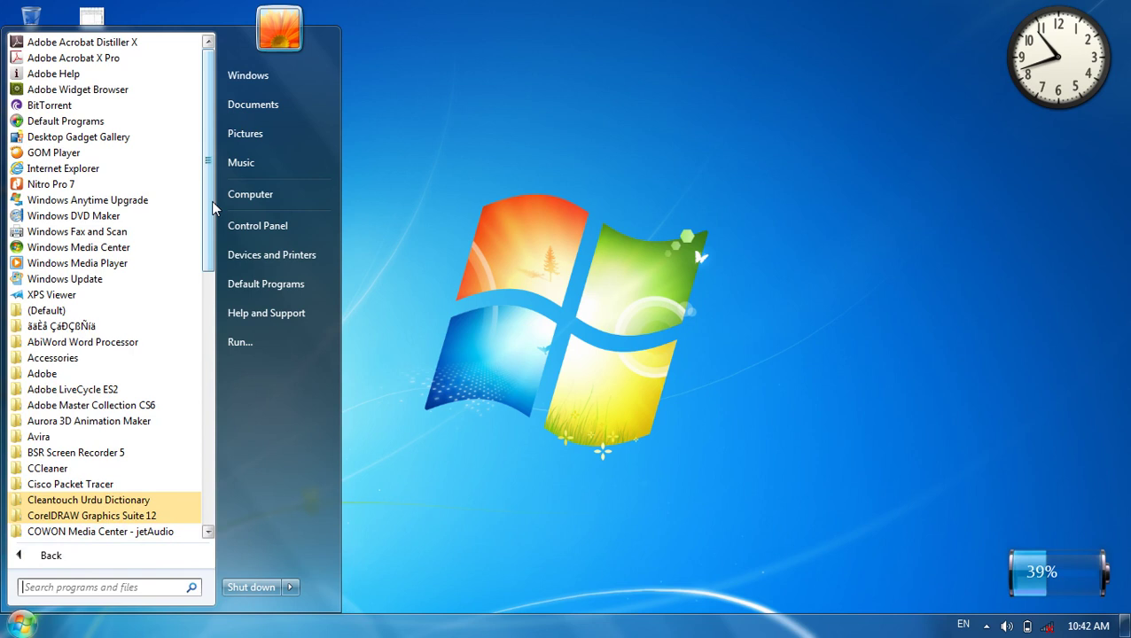
scroll(176, 386, "down", 12)
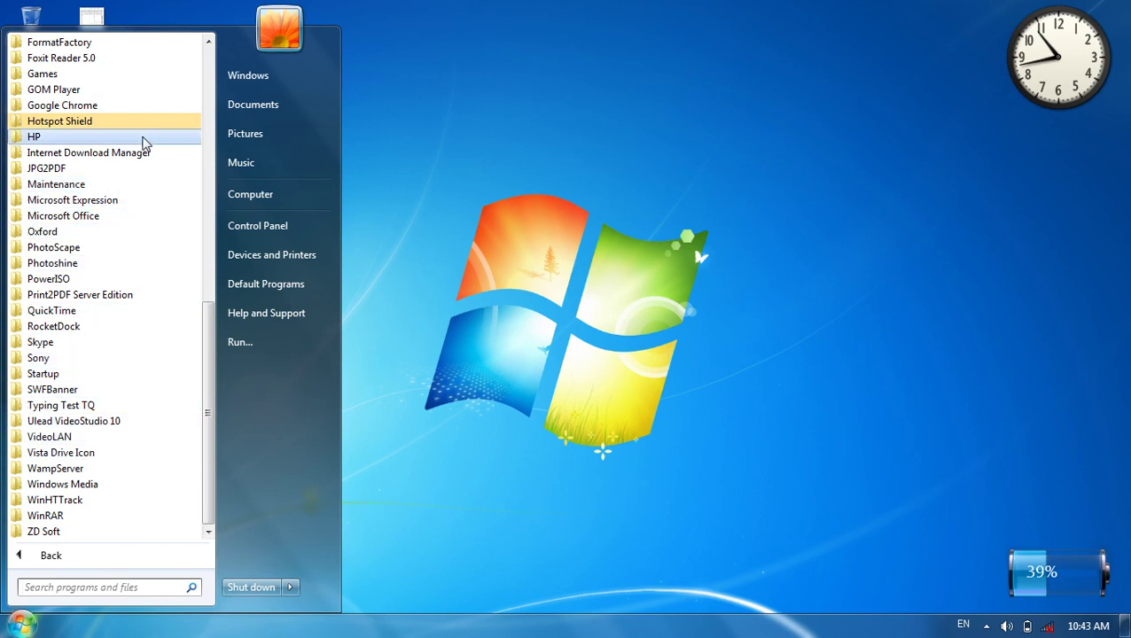
left_click_drag(204, 364, 206, 191)
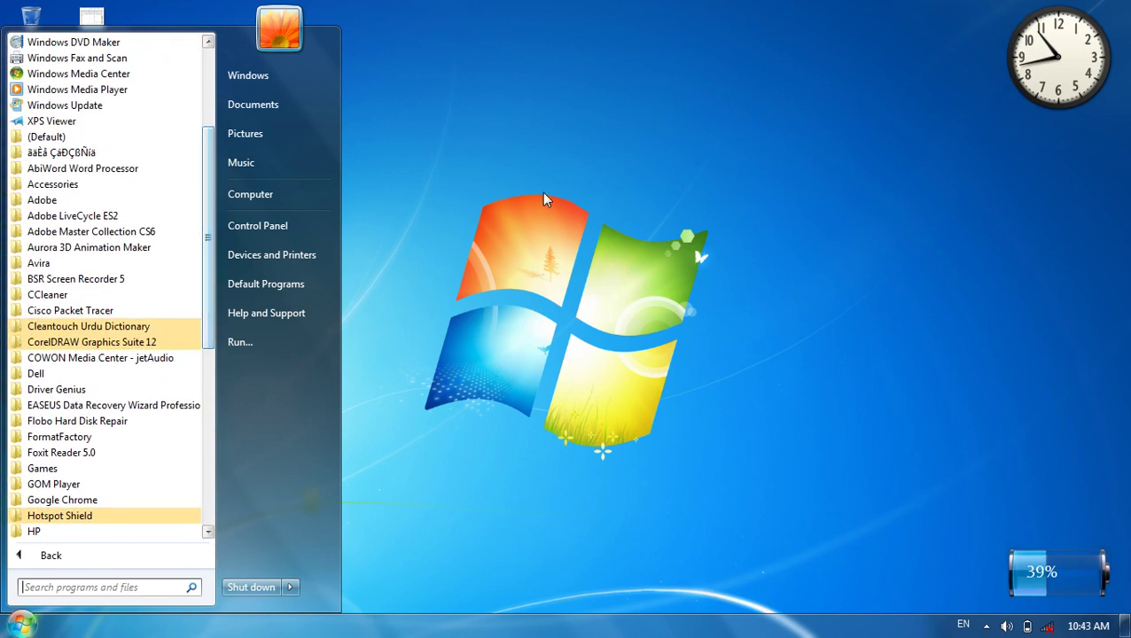
left_click(566, 189)
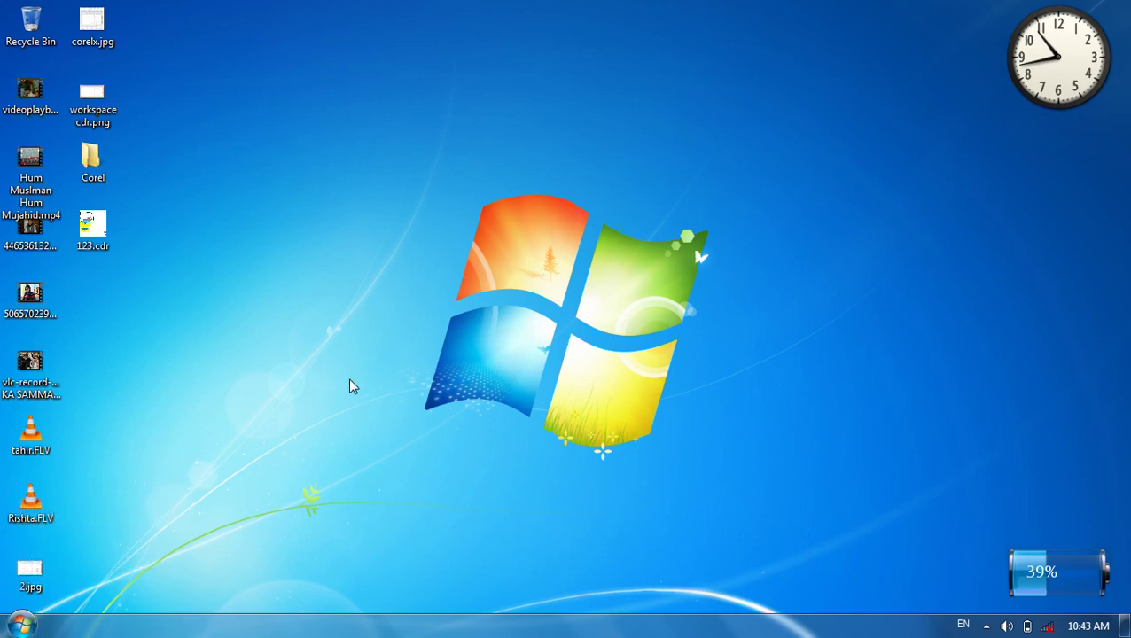
Step: Search for "inpage" again and try to open the first folder among the results
key("super")
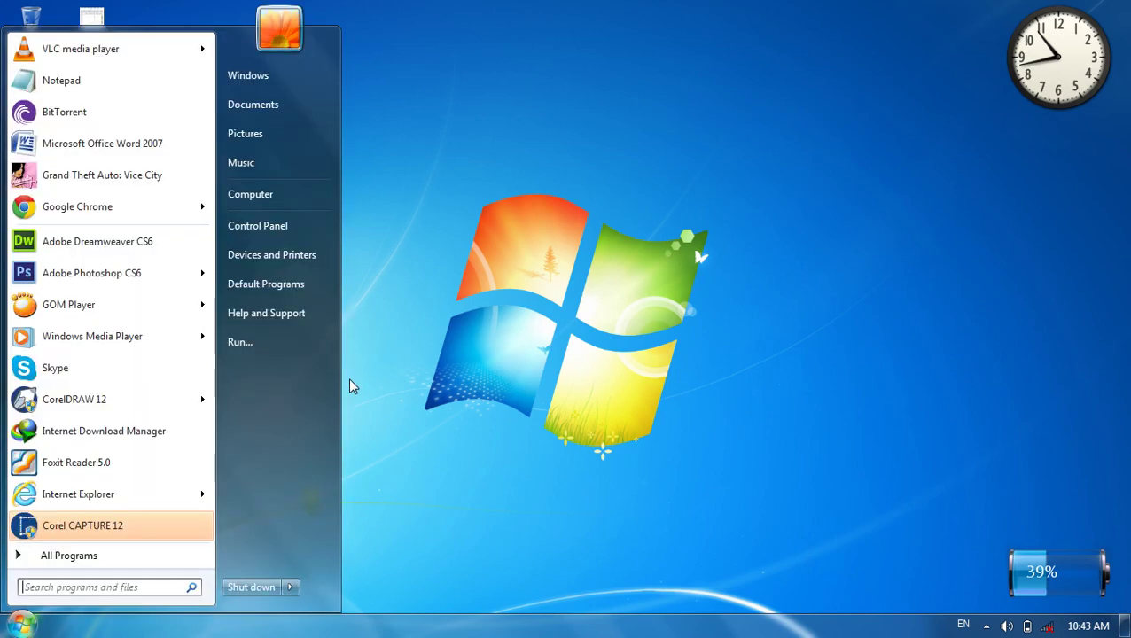
type("inpage")
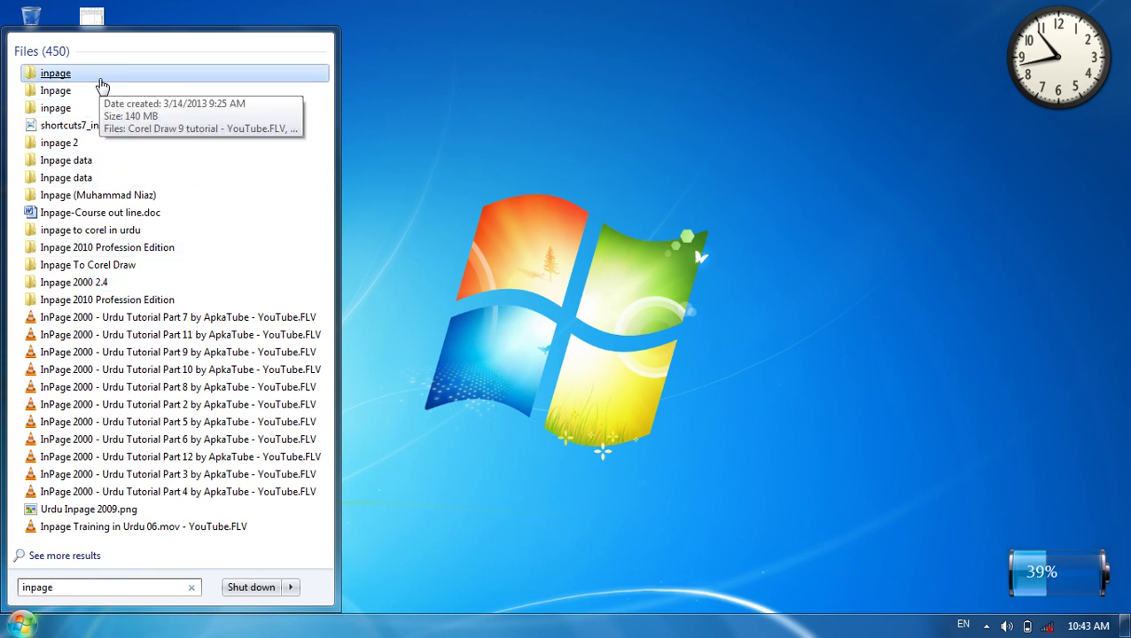
left_click(103, 86)
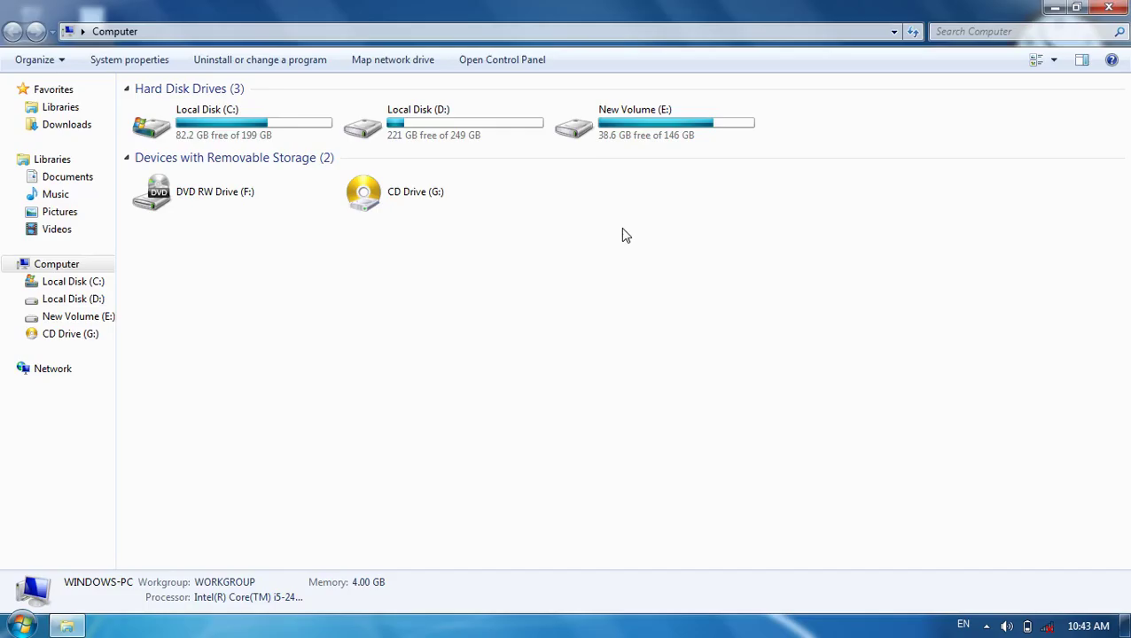
Step: Open the Total IT Course folder on Local Disk (D:)
left_click(636, 141)
double_click(390, 138)
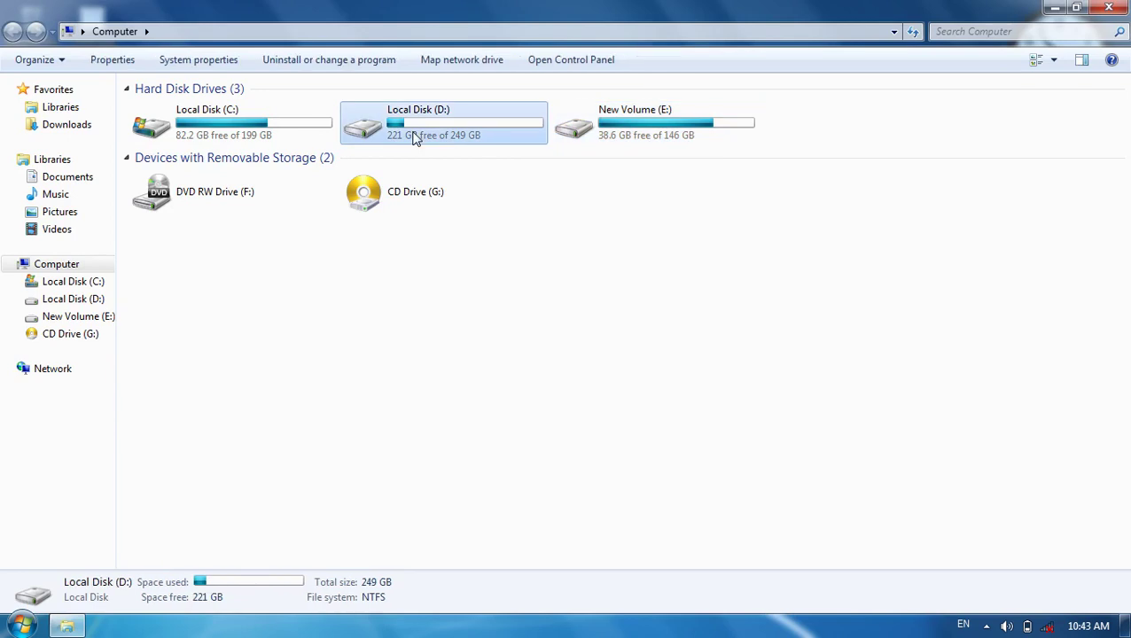
key("Right")
key("Right")
key("Return")
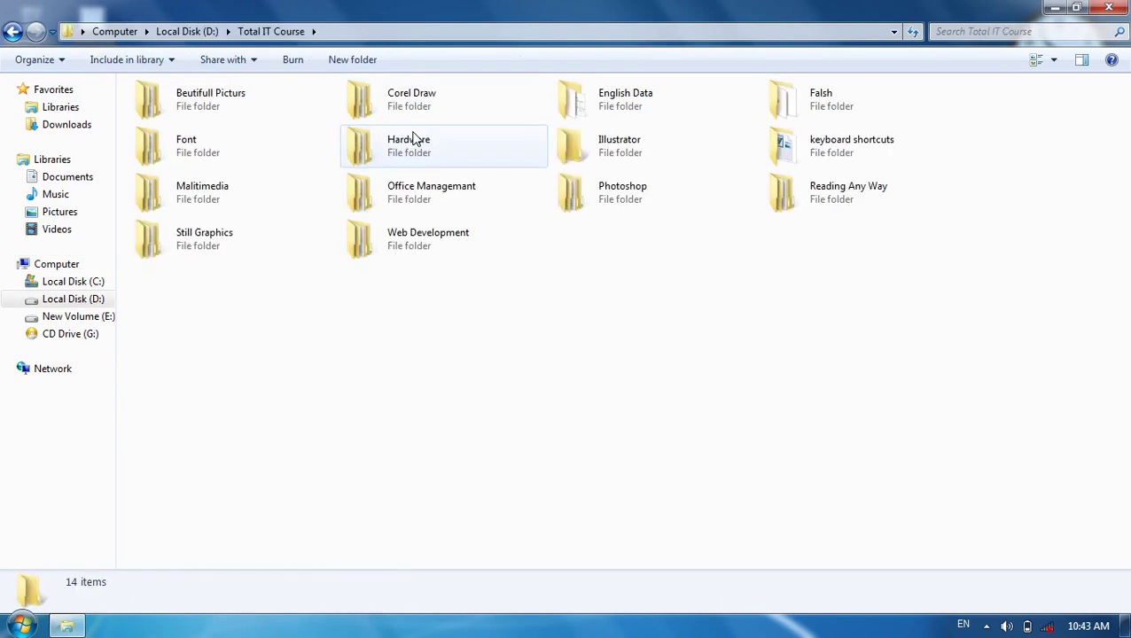
Step: Open the In-Page folder inside Office Managemant and select its Complete subfolder
key("Down")
key("Right")
key("Down")
key("Return")
key("Down")
key("Return")
key("Down")
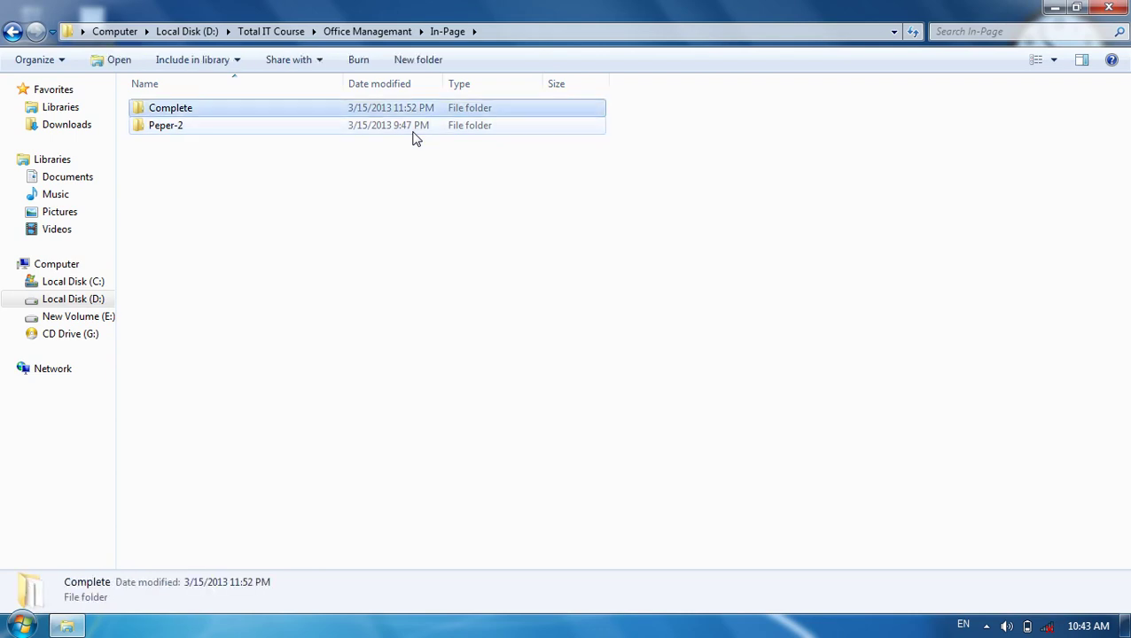
Step: Open the Complete folder and launch the InPage document asdf.inp from it
key("Return")
key("Down")
key("Down")
key("Down")
key("Down")
key("Down")
key("Down")
key("Down")
key("Down")
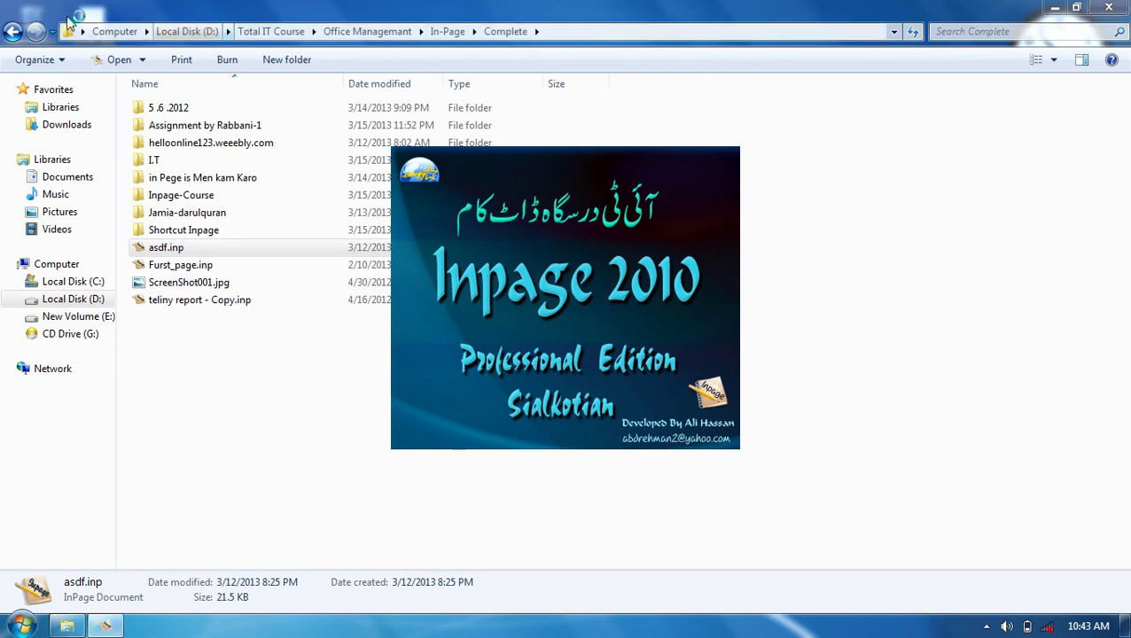
Step: Return to the Total IT Course folder in the file browser and minimize the InPage window
left_click(11, 31)
left_click(11, 32)
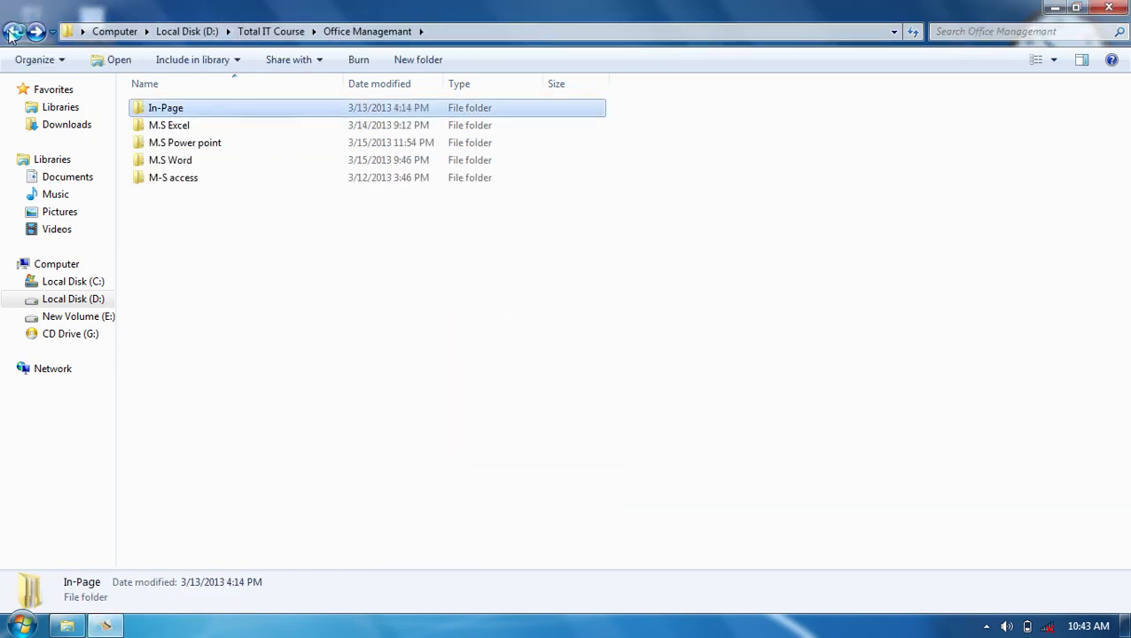
left_click(11, 32)
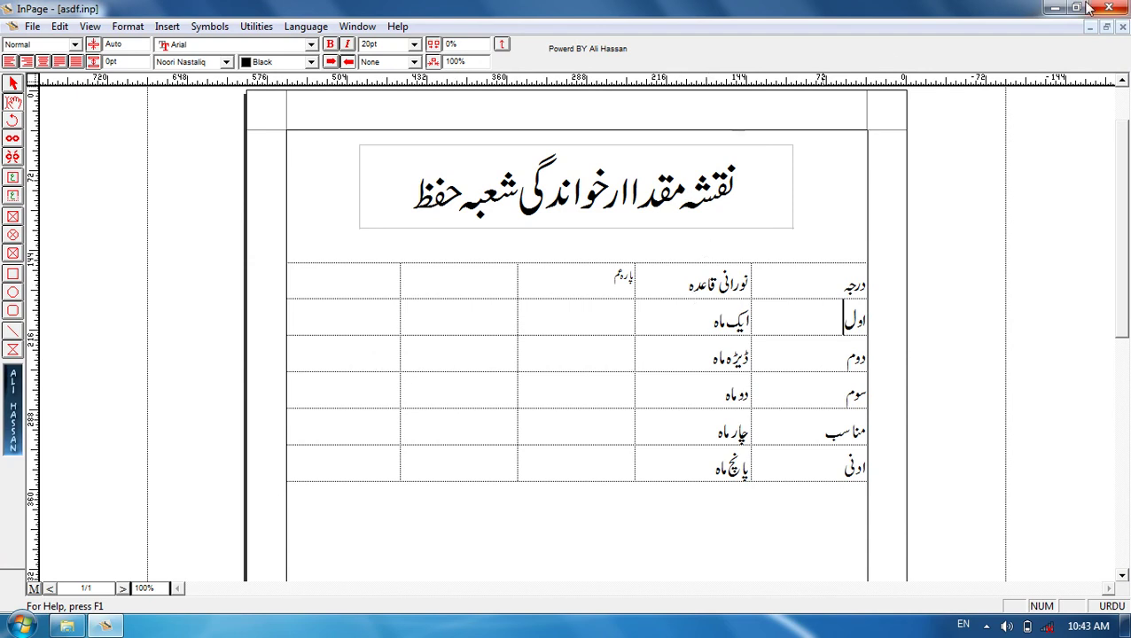
left_click(1054, 8)
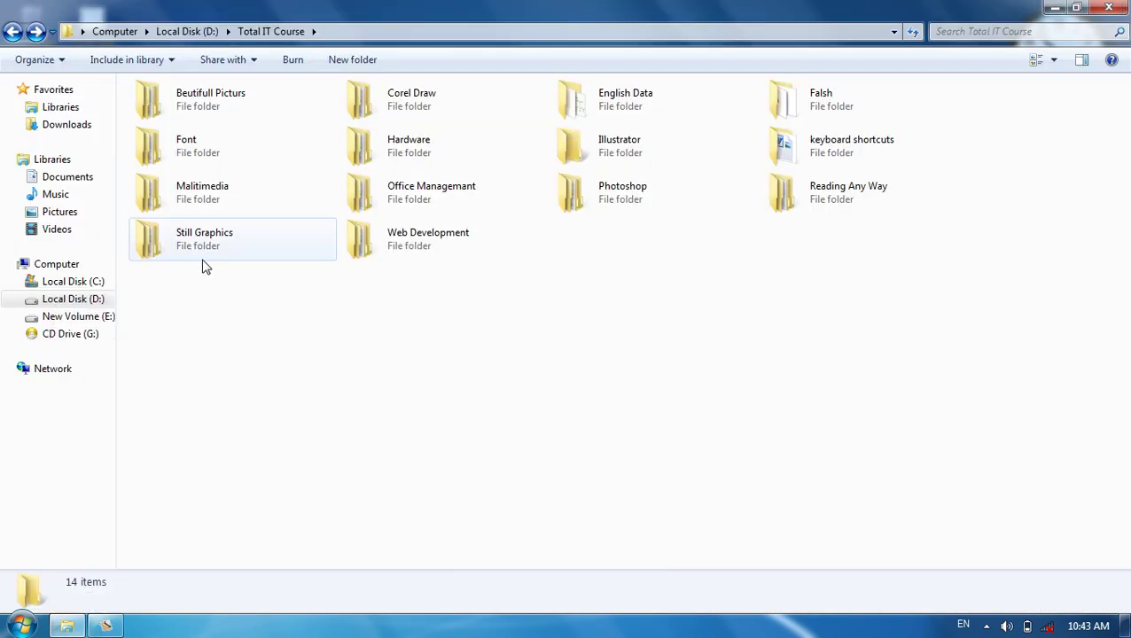
Step: Open the Using All works Photos folder inside the Corel Draw folder
double_click(362, 115)
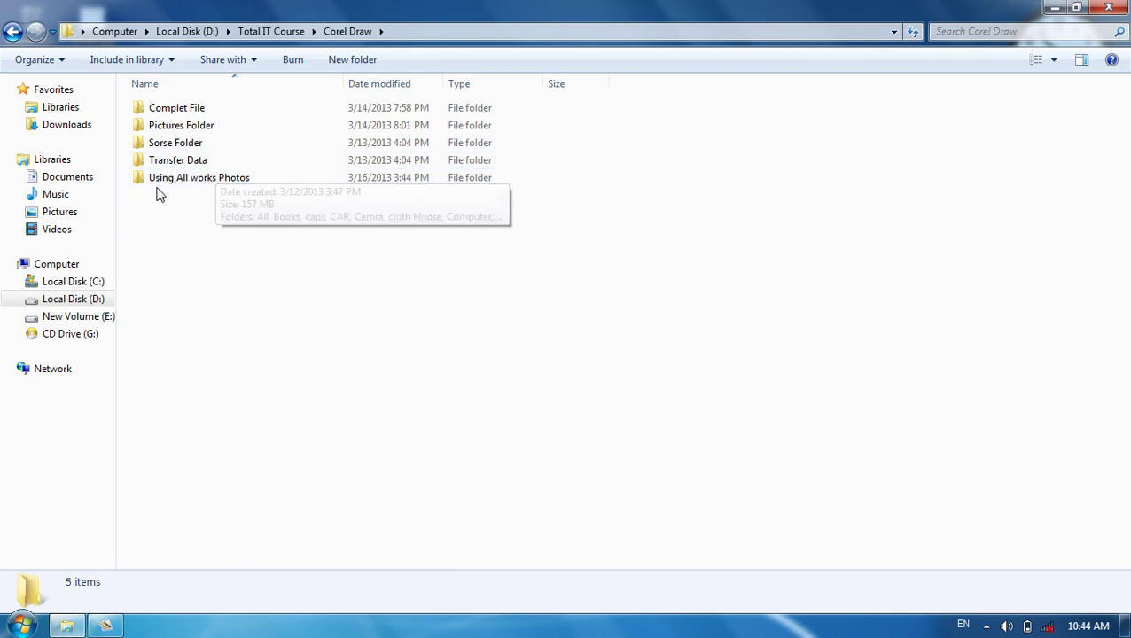
left_click(220, 189)
double_click(217, 180)
left_click(304, 189)
double_click(303, 186)
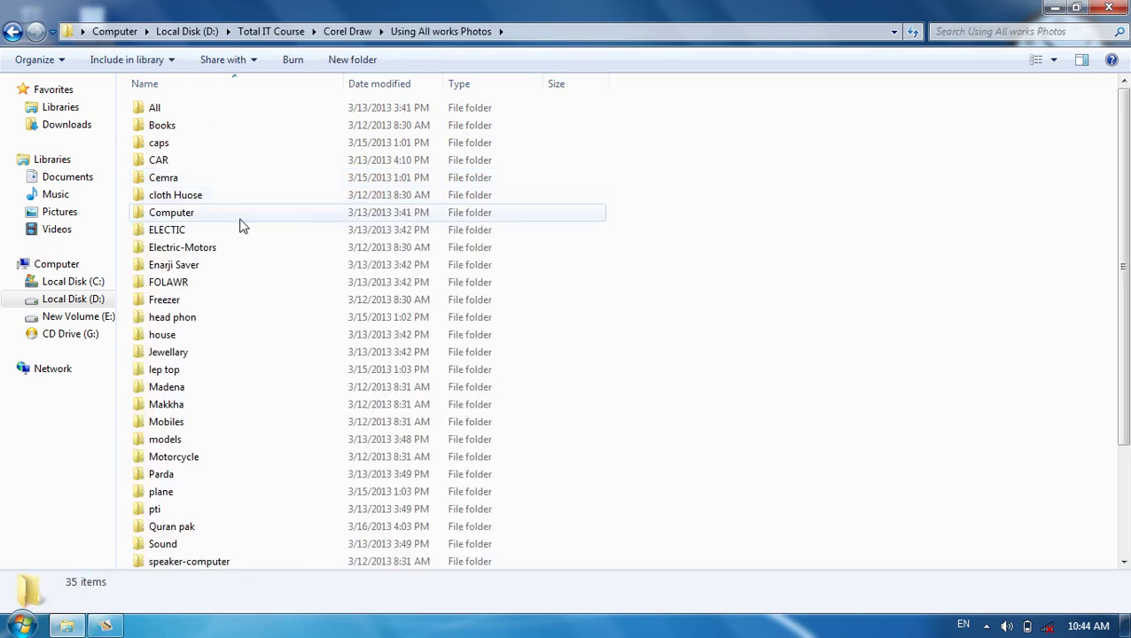
Step: Examine the pictures in the caps folder and then in the Books folder
double_click(176, 144)
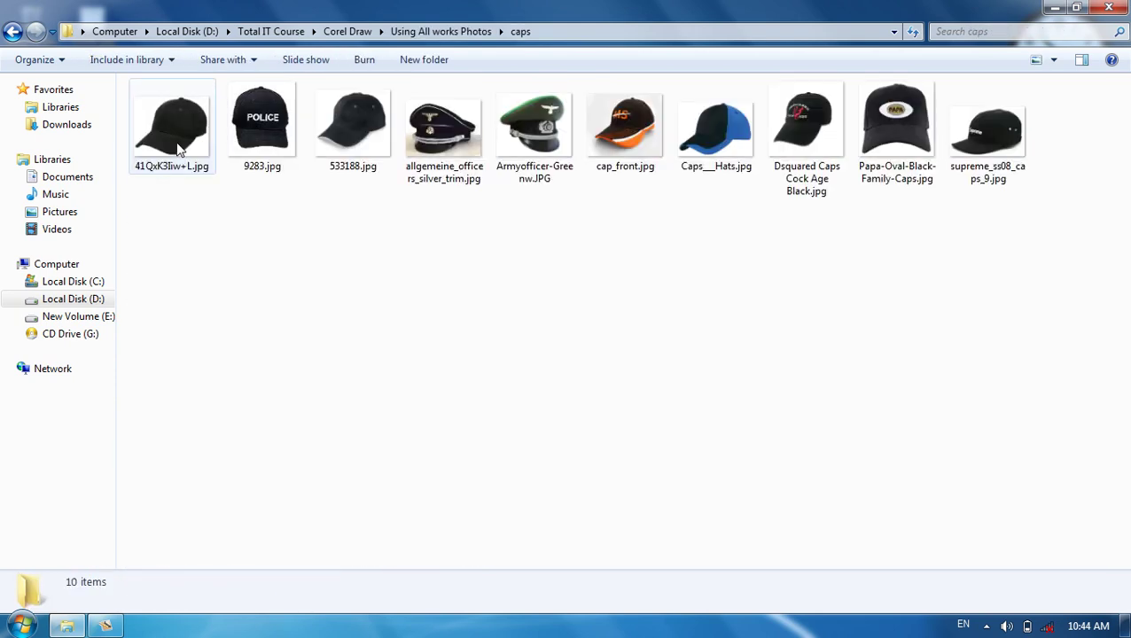
key("BackSpace")
key("Up")
key("Return")
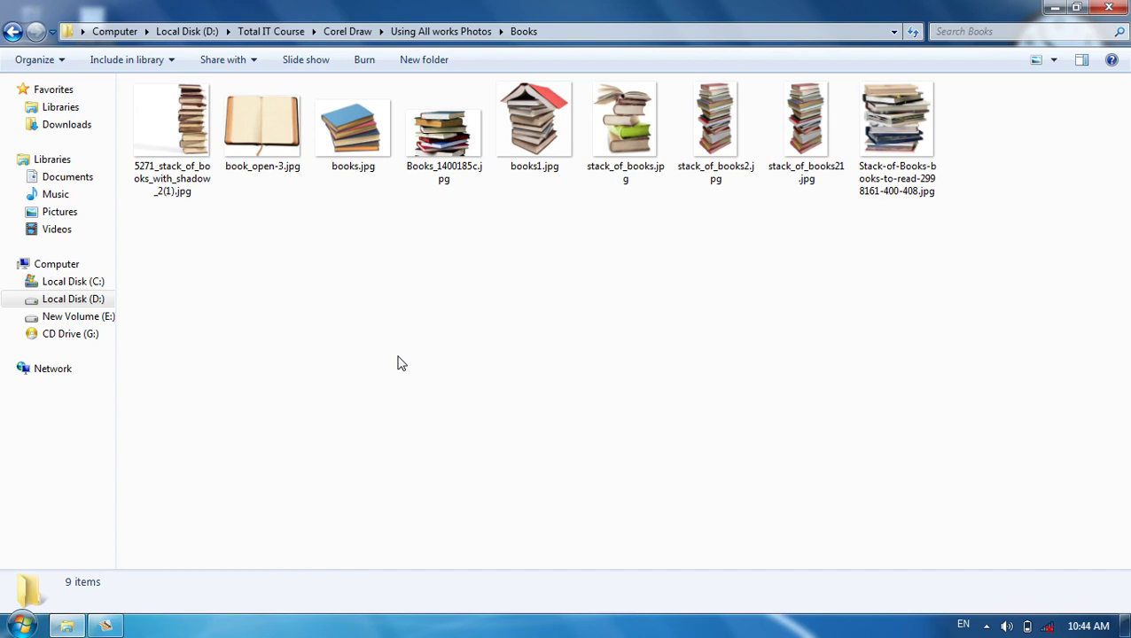
Step: Go back up to Local Disk (D:), close the file browser, and switch to the asdf.inp document in InPage
key("BackSpace")
key("BackSpace")
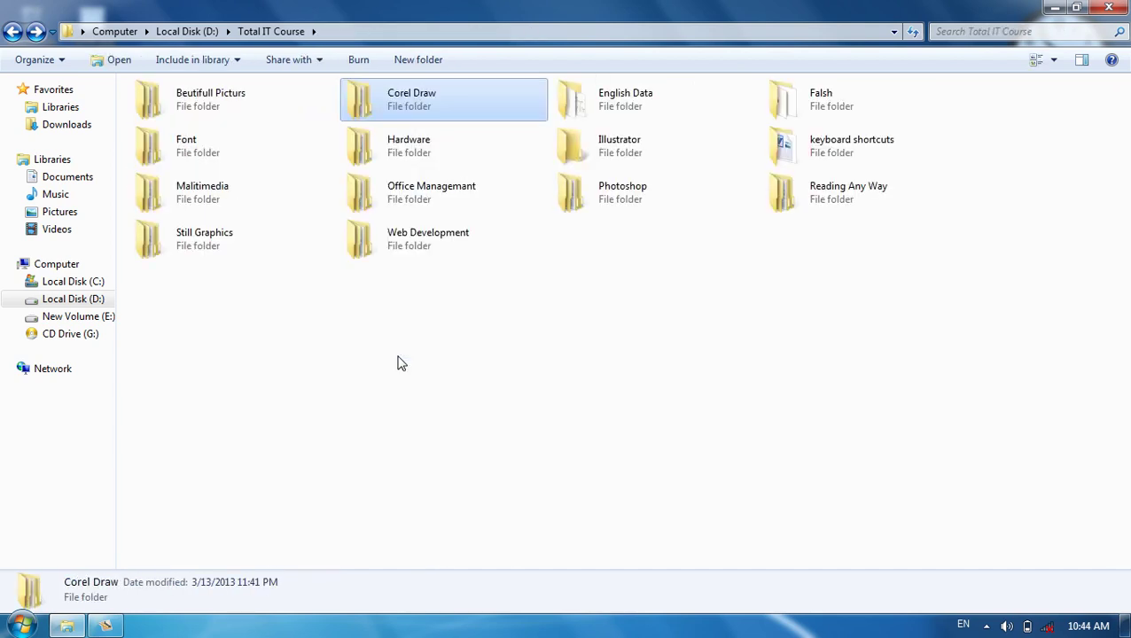
key("BackSpace")
left_click(576, 310)
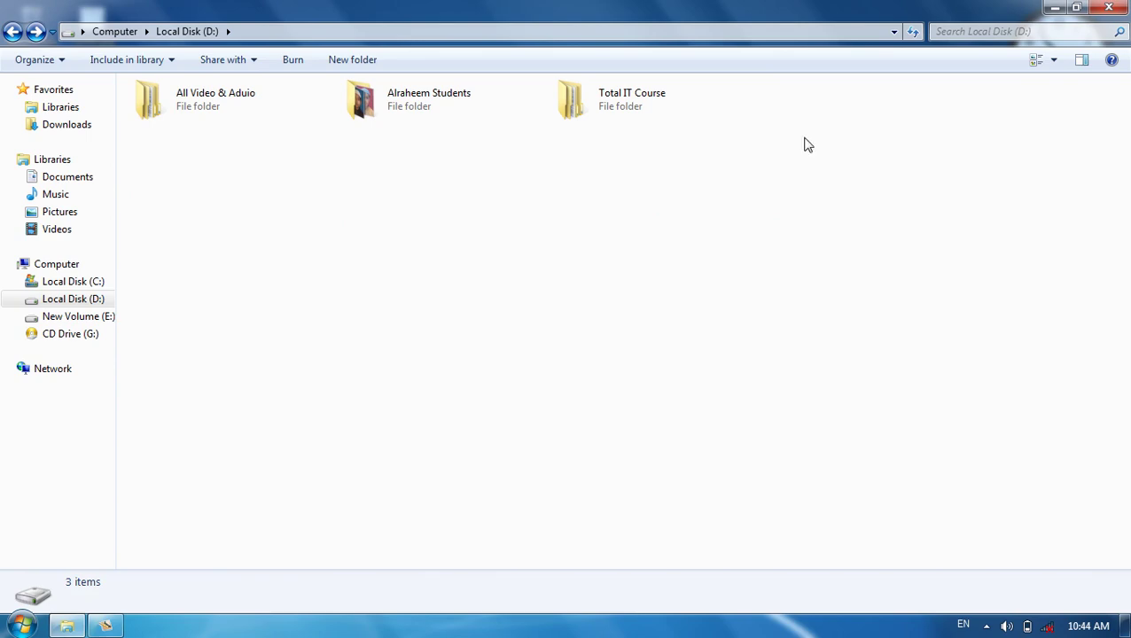
left_click(1110, 8)
left_click(67, 626)
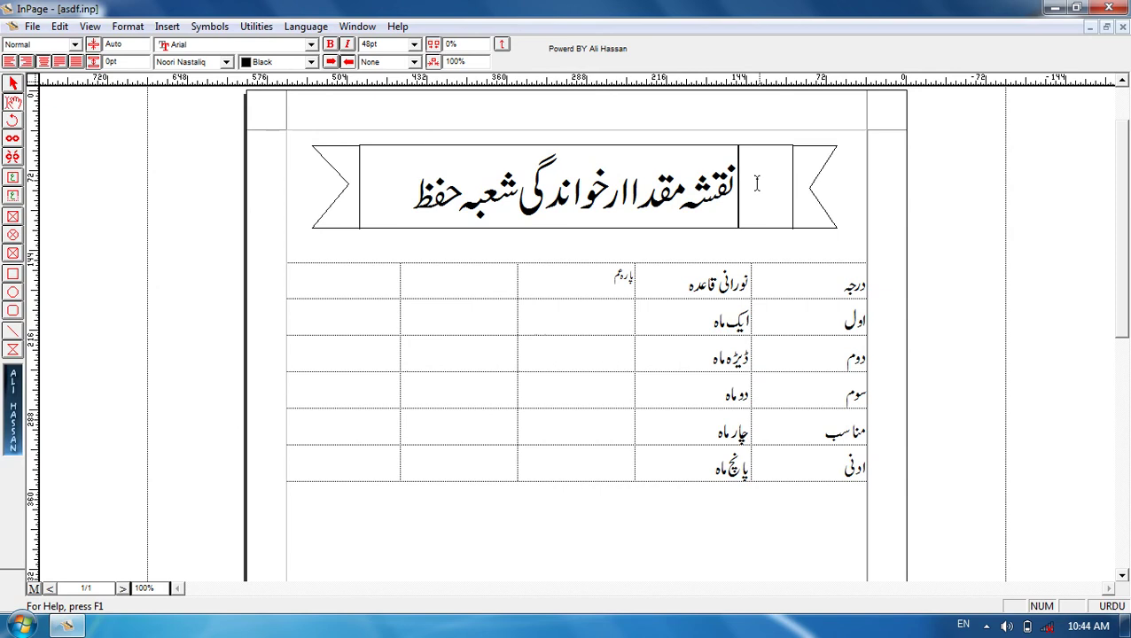
Step: Select the opening words of the Urdu heading in asdf.inp and launch CorelDRAW 12
left_click_drag(757, 189, 621, 189)
key("super")
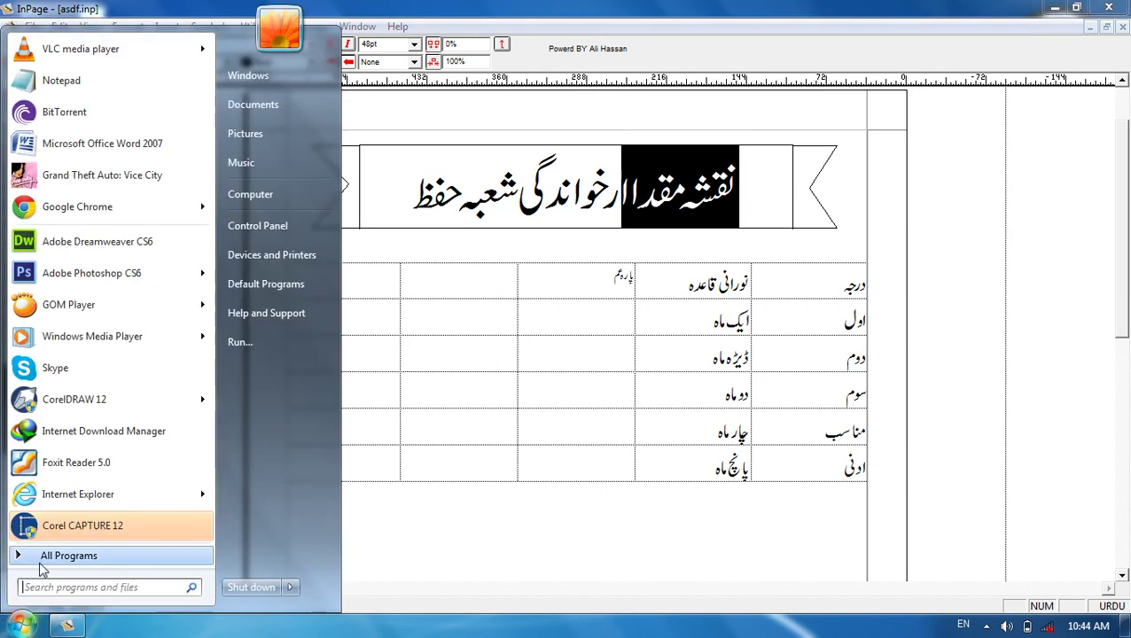
left_click(74, 401)
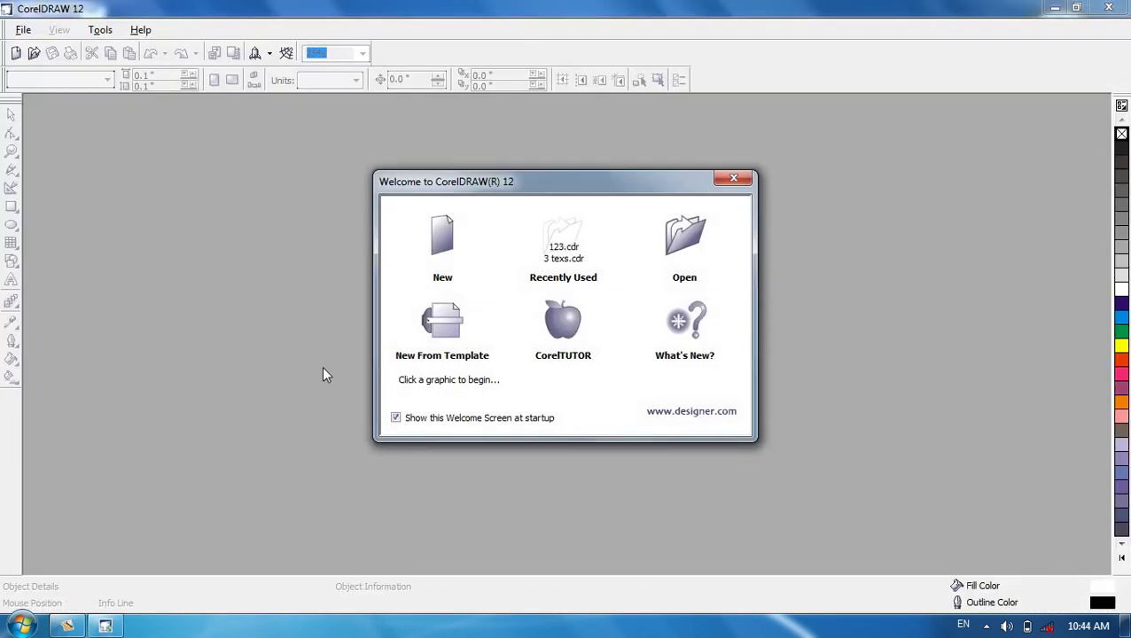
Step: Create a new blank drawing, switch to asdf.inp in InPage, and copy the heading's text box
left_click(437, 246)
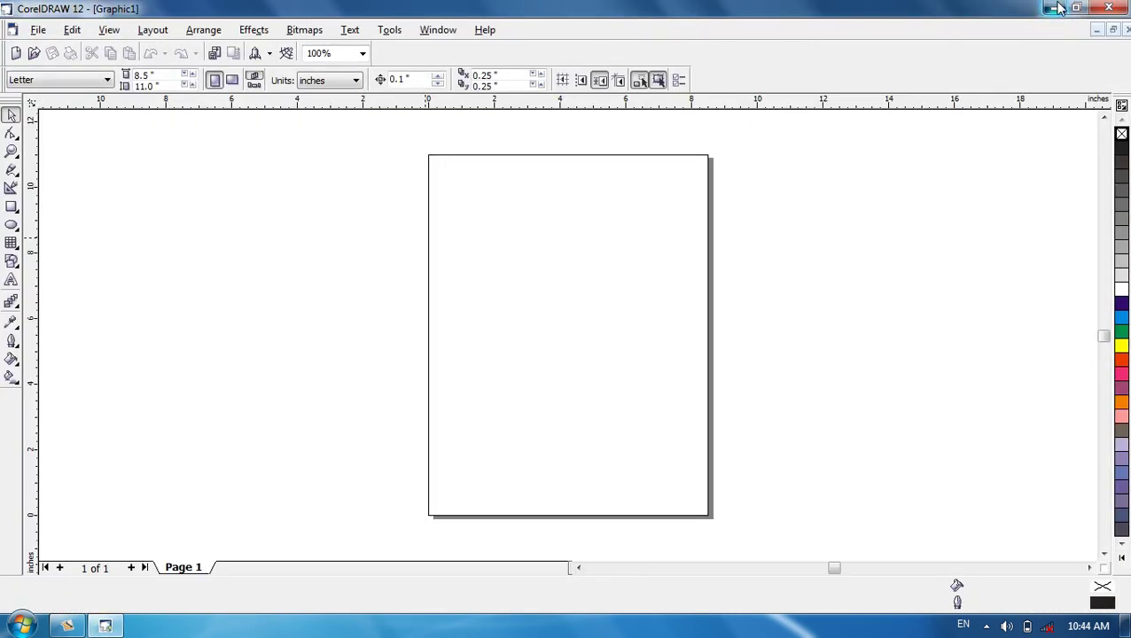
left_click(1053, 7)
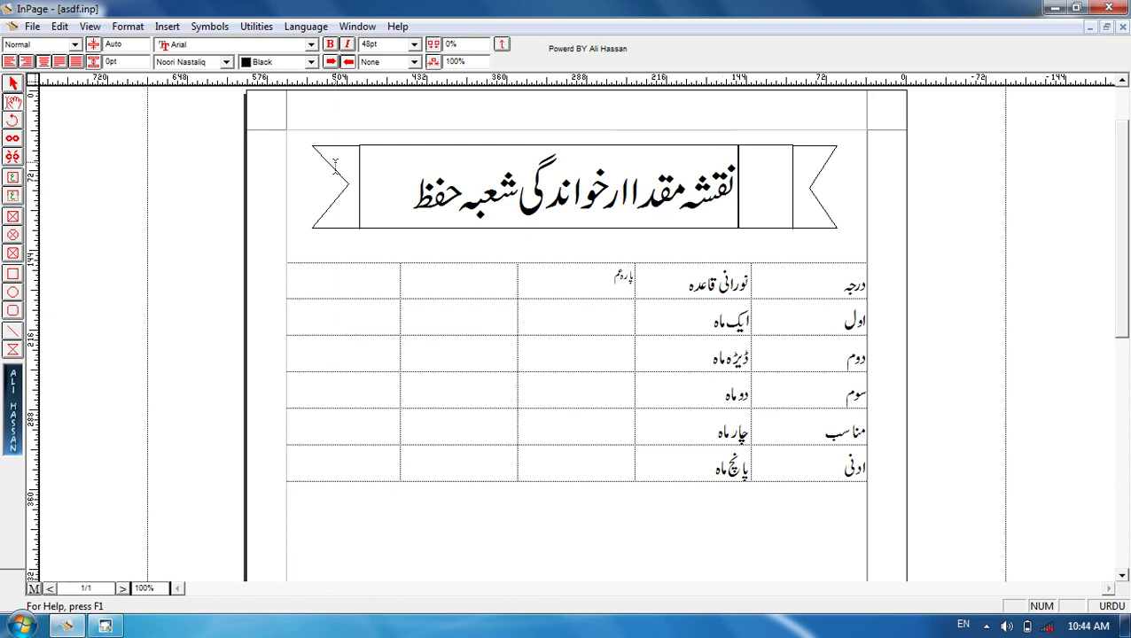
left_click(13, 84)
left_click(407, 228)
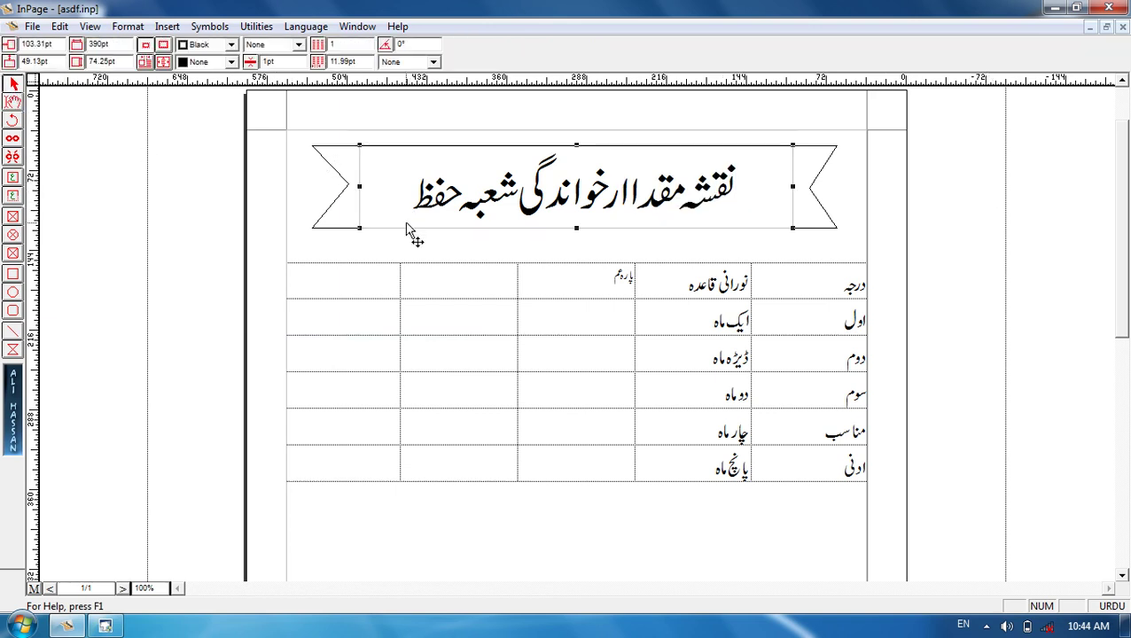
right_click(592, 202)
left_click(646, 270)
Step: Paste the copied Urdu heading into the new CorelDRAW drawing and deselect it
left_click(105, 626)
right_click(469, 258)
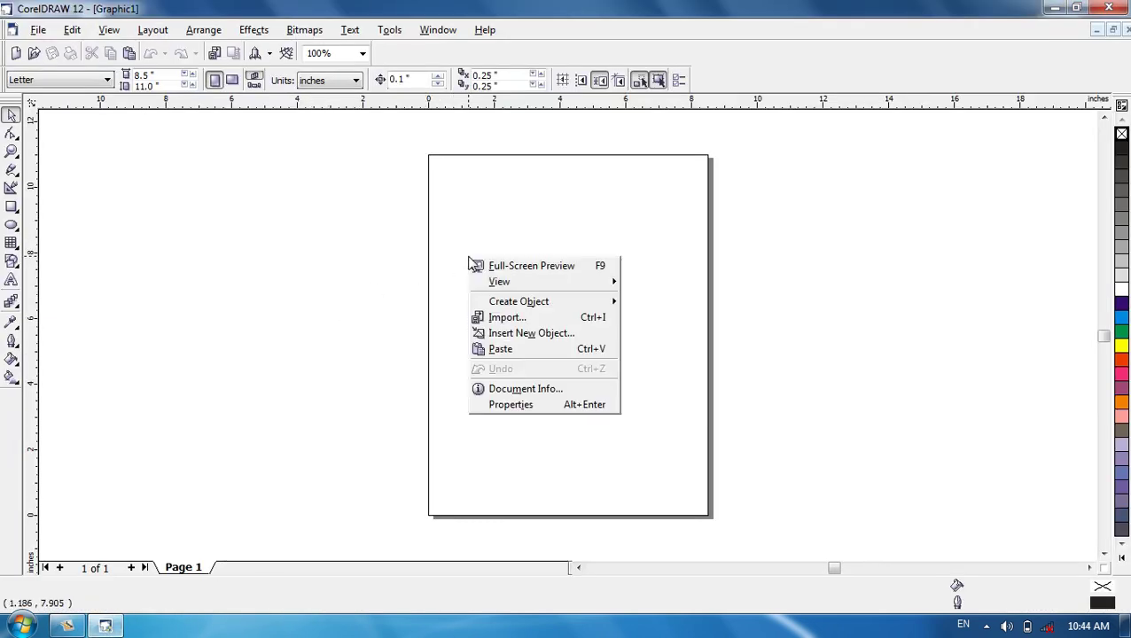
left_click(478, 349)
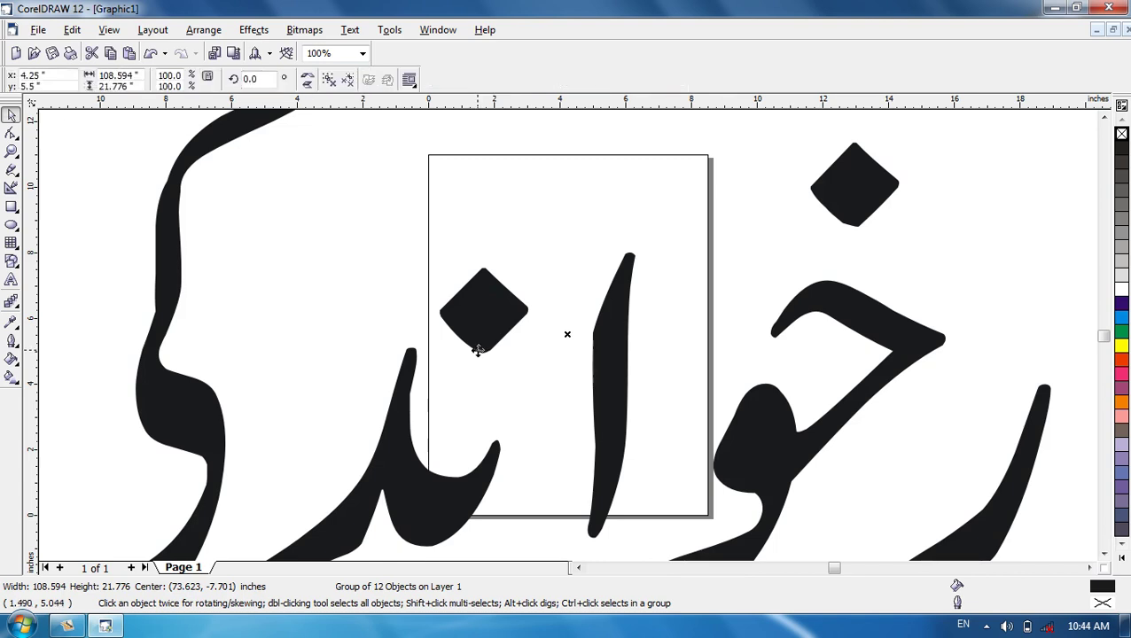
left_click(89, 168)
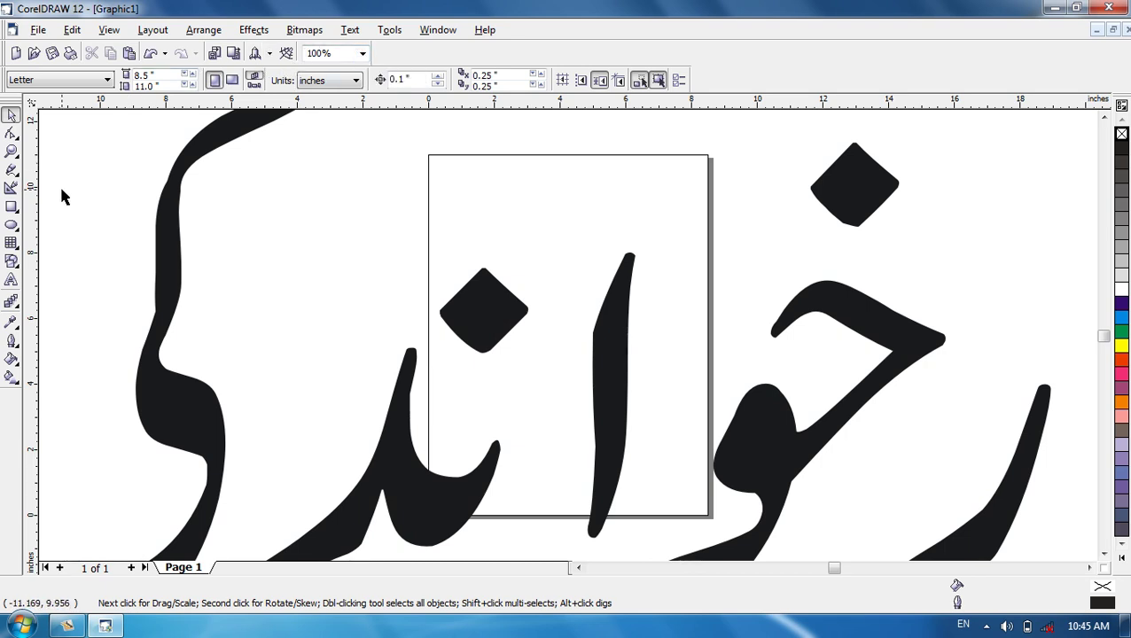
Step: Scale the pasted heading down to about 6.06 inches wide and move it to the upper part of the page
scroll(62, 196, "down", 2)
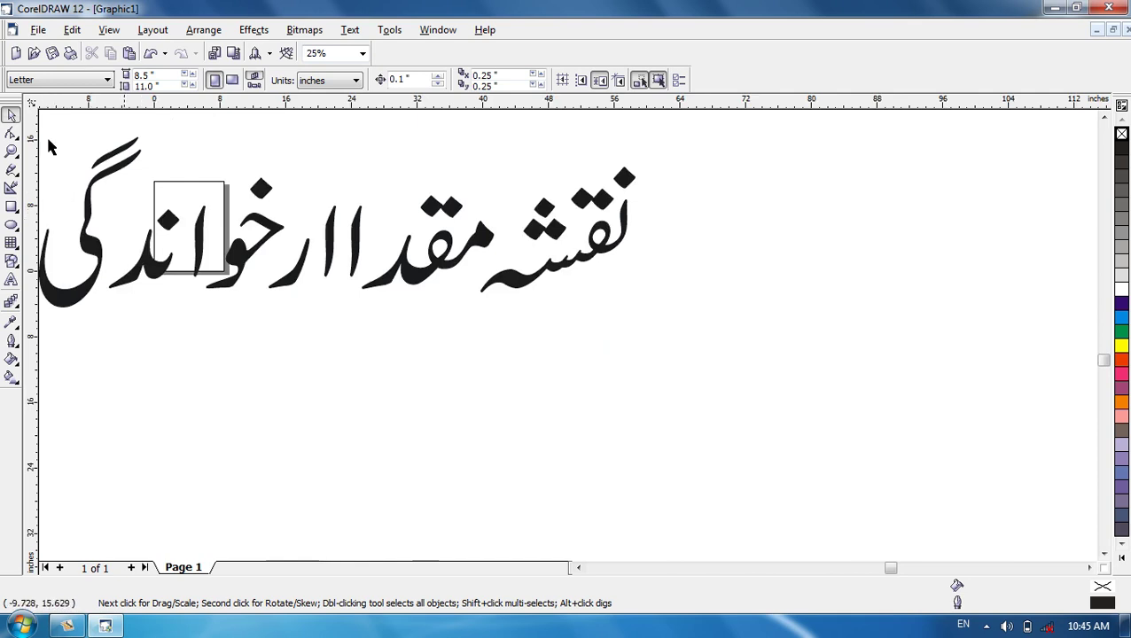
left_click(592, 243)
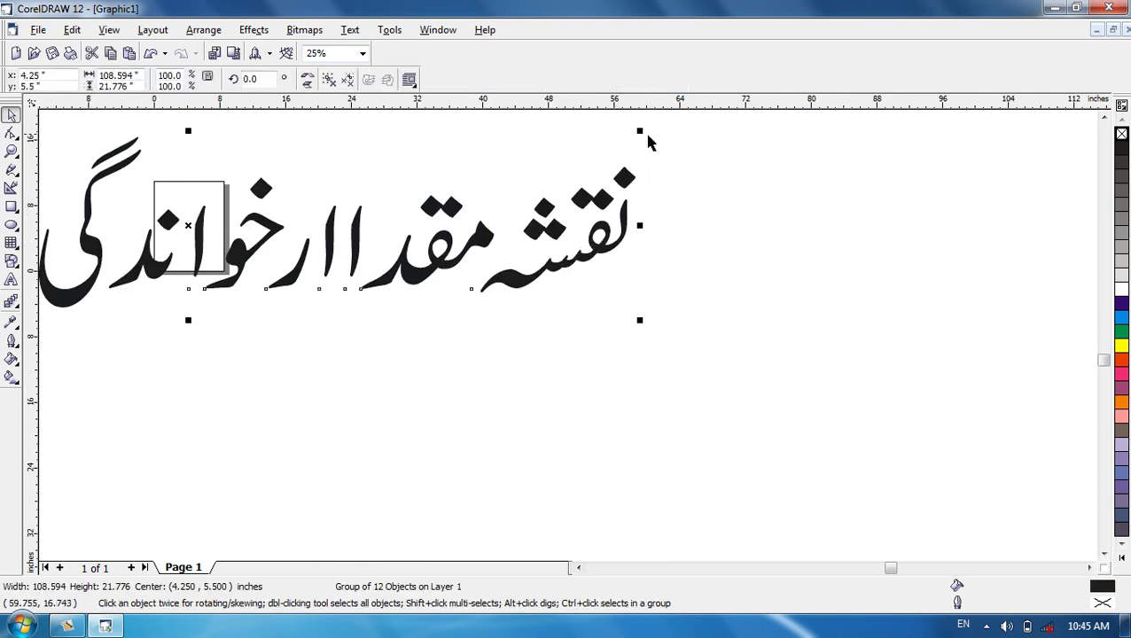
left_click_drag(640, 132, 438, 214)
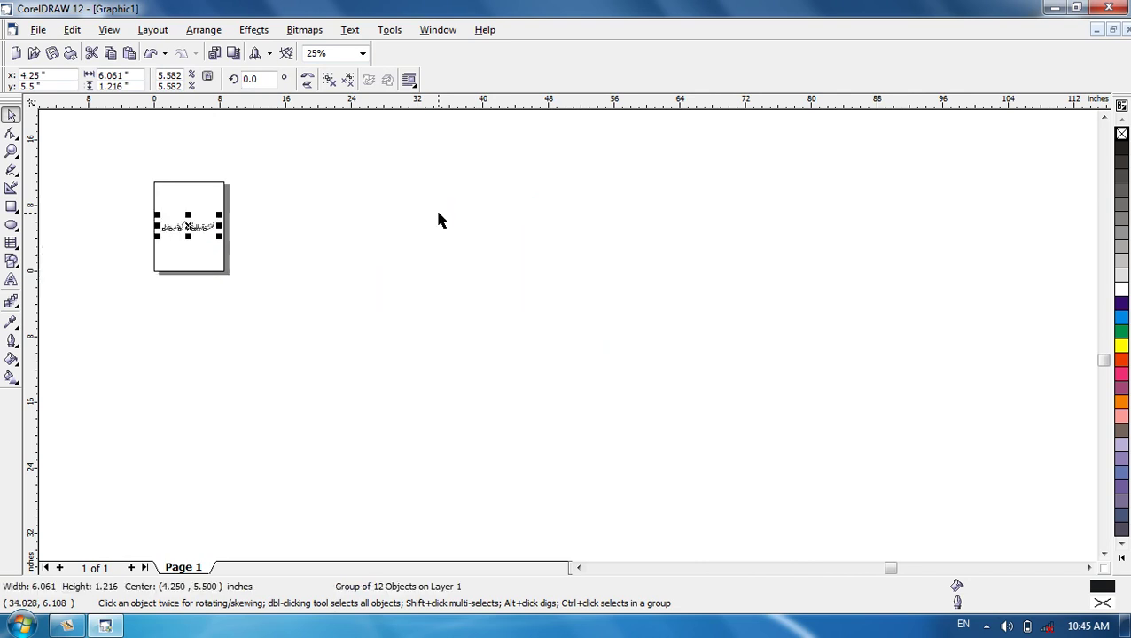
key("shift+F4")
left_click(764, 291)
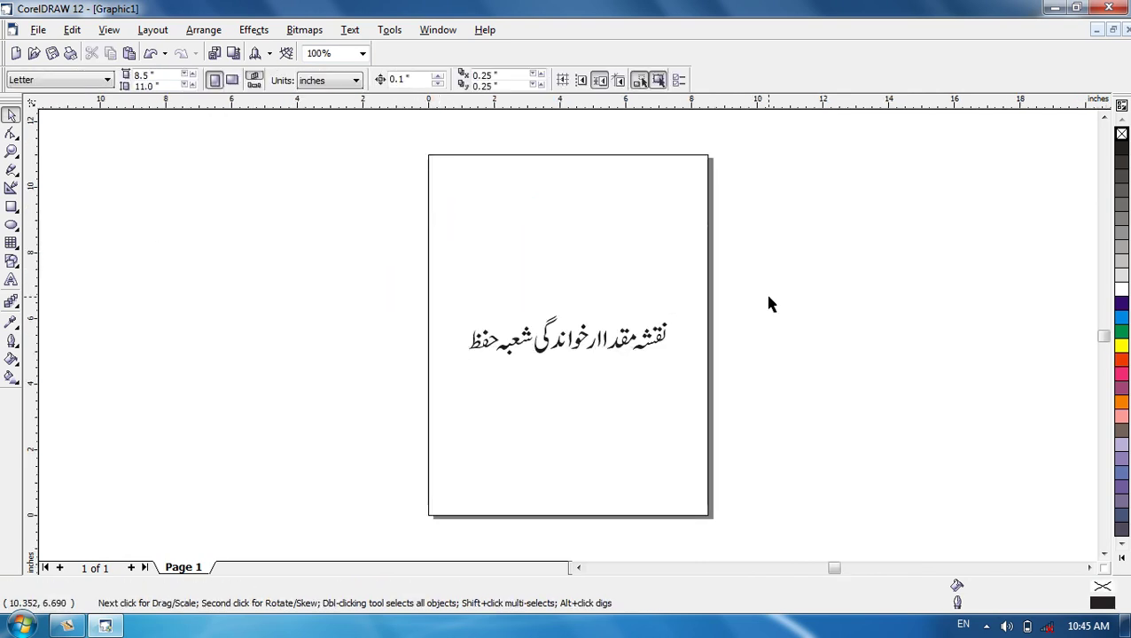
left_click_drag(642, 347, 648, 263)
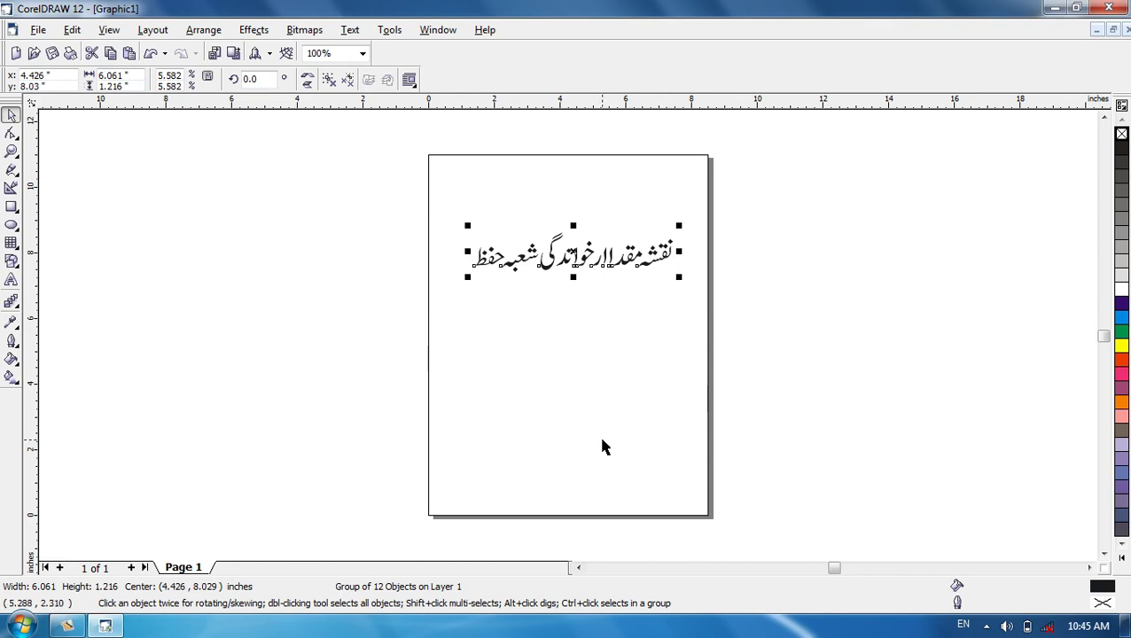
Step: Switch back to the asdf.inp document in InPage
left_click(76, 628)
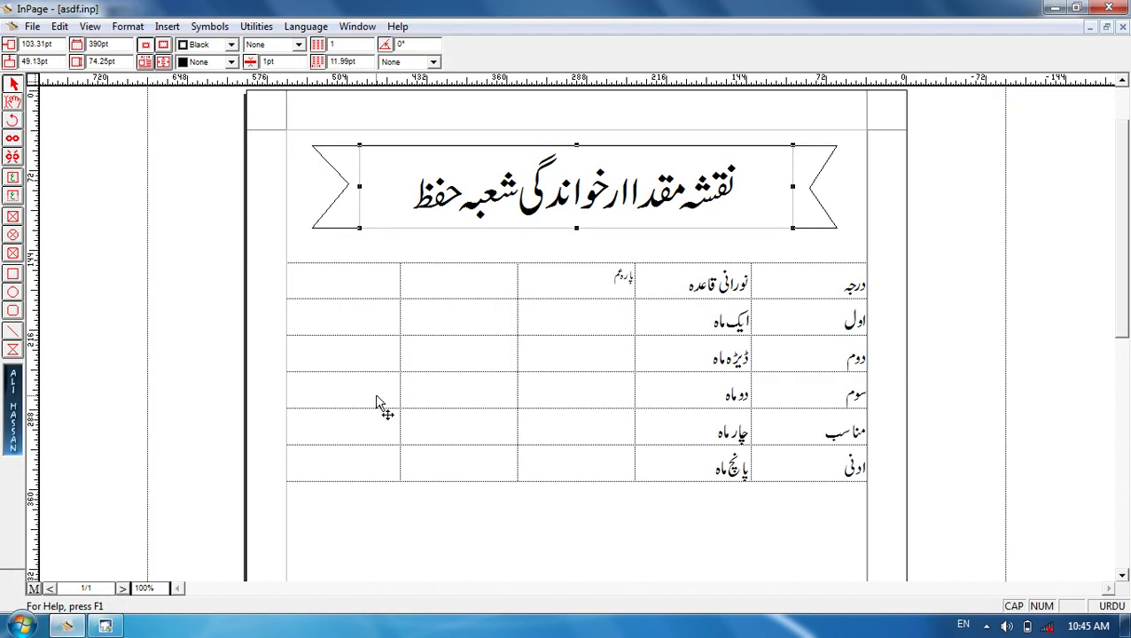
left_click(76, 627)
left_click(76, 627)
left_click(444, 494)
key("ctrl+n")
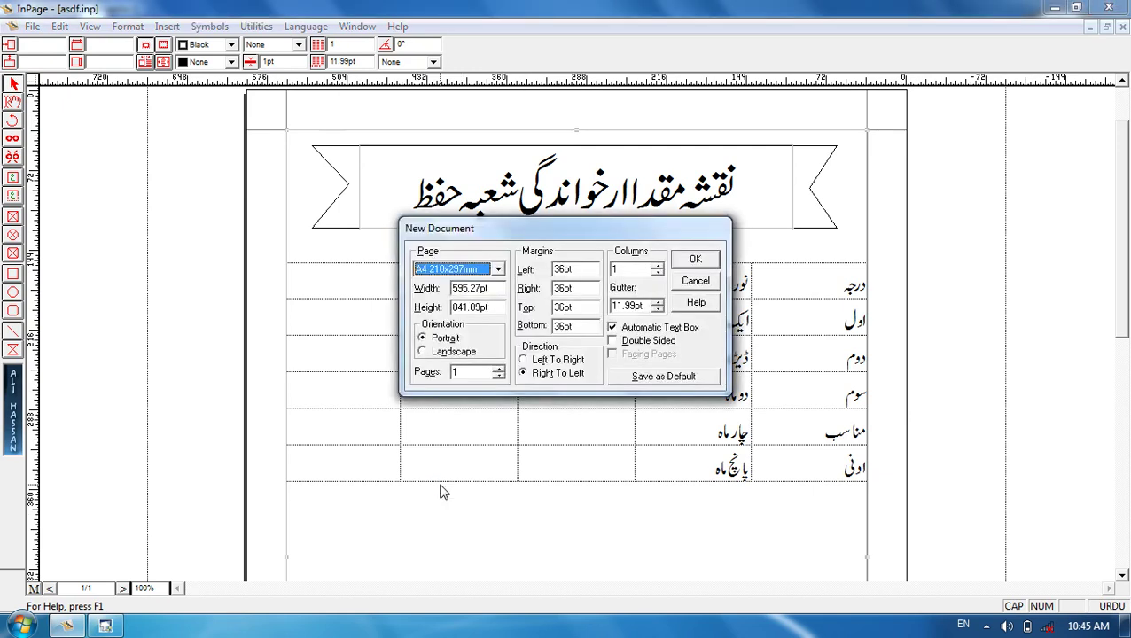
left_click(704, 289)
Step: Copy the full heading text in asdf.inp and create a new A4 portrait document with the default settings
left_click(12, 101)
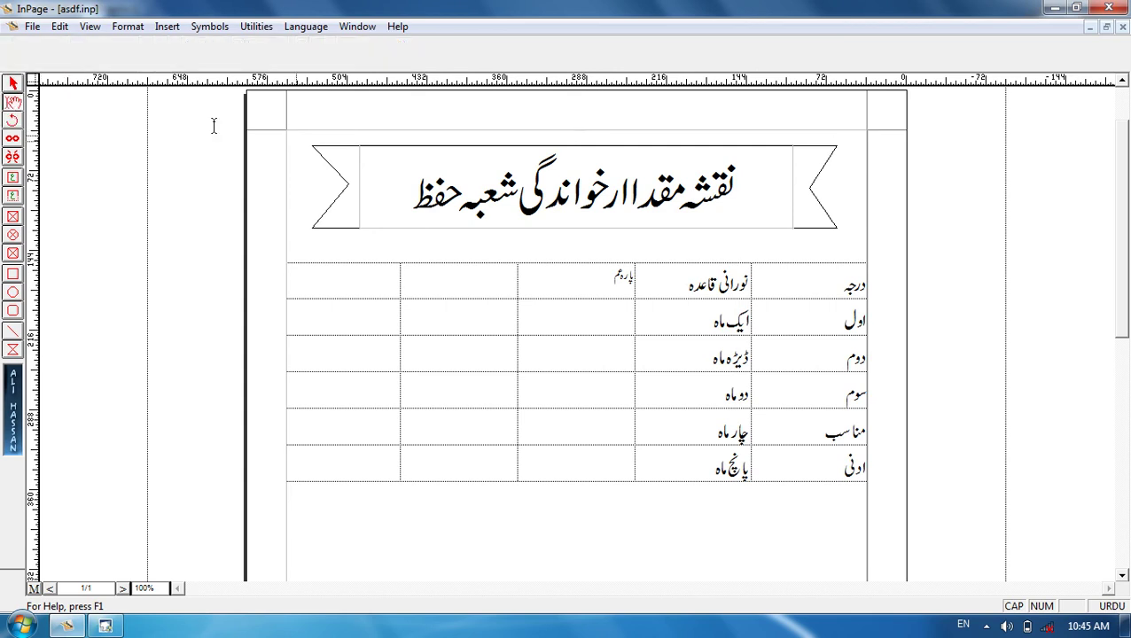
left_click_drag(412, 191, 809, 210)
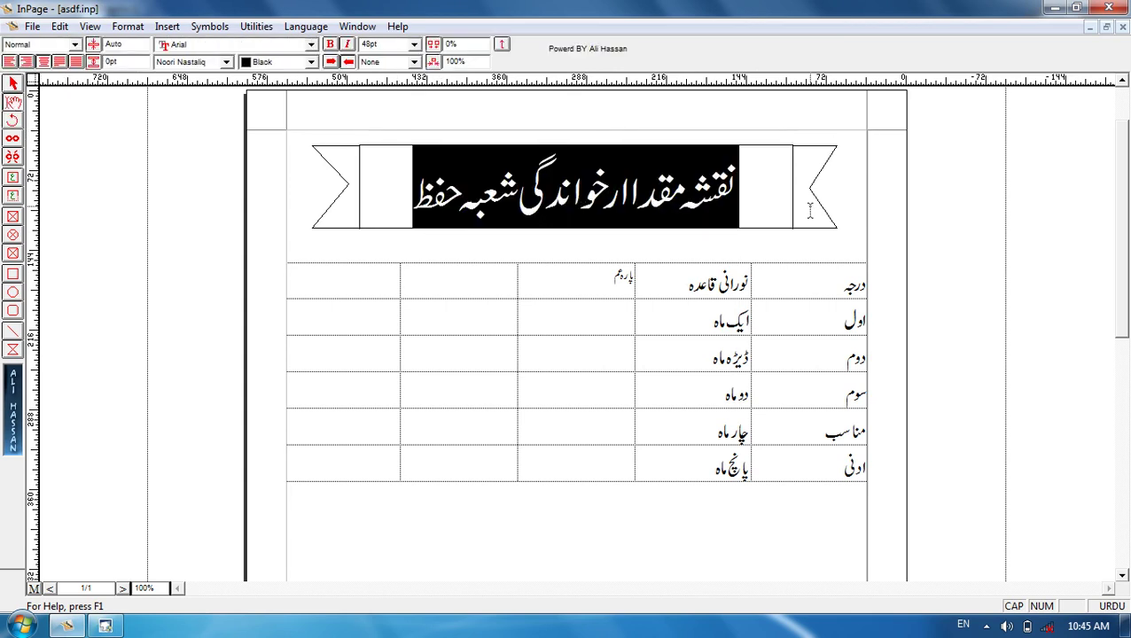
key("ctrl+n")
key("Return")
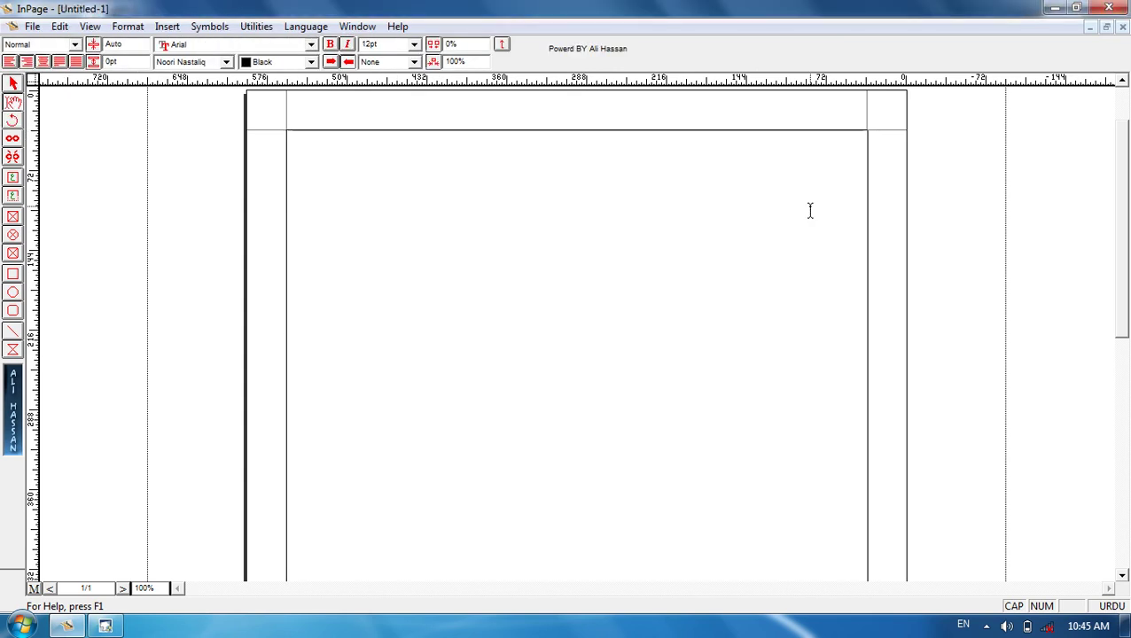
Step: Paste the copied heading text ten times in a row into the new document
key("ctrl+v")
key("ctrl+v")
key("ctrl+v")
key("ctrl+v")
key("ctrl+v")
key("ctrl+v")
key("ctrl+v")
key("ctrl+v")
key("ctrl+v")
key("ctrl+v")
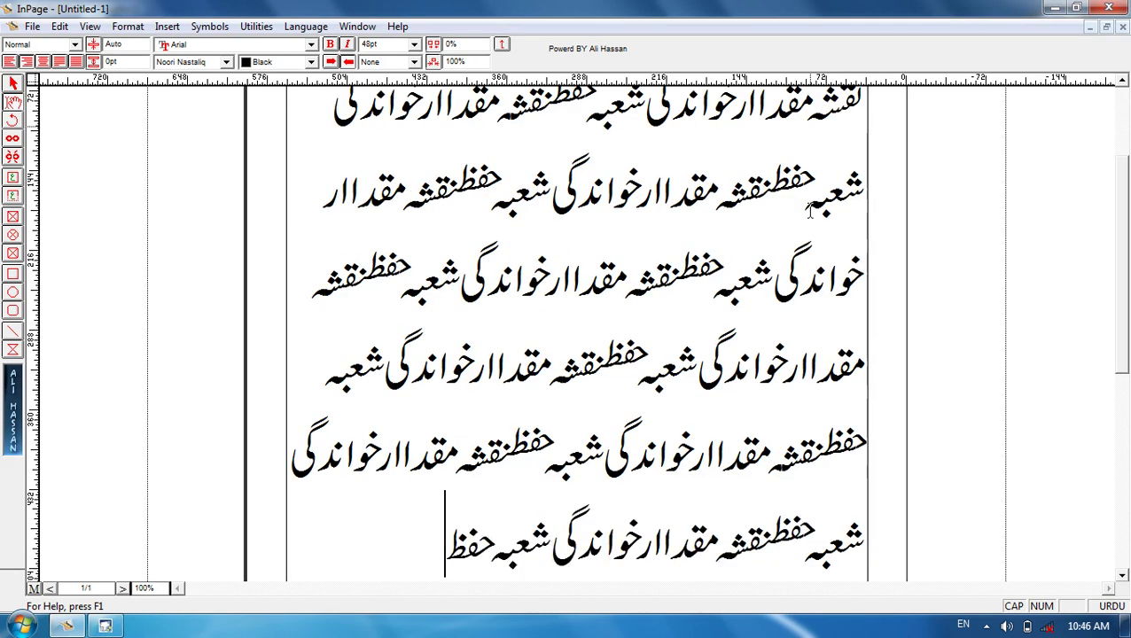
Step: Select all the text, start exporting the page as a picture, and choose the Desktop as the save location
key("ctrl+a")
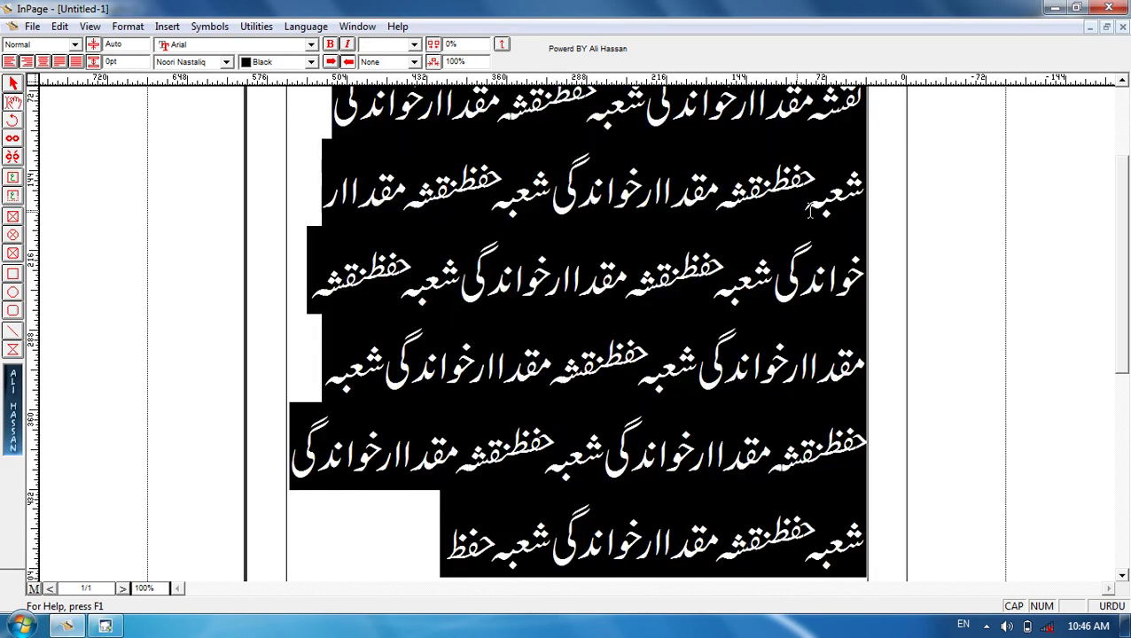
left_click(31, 26)
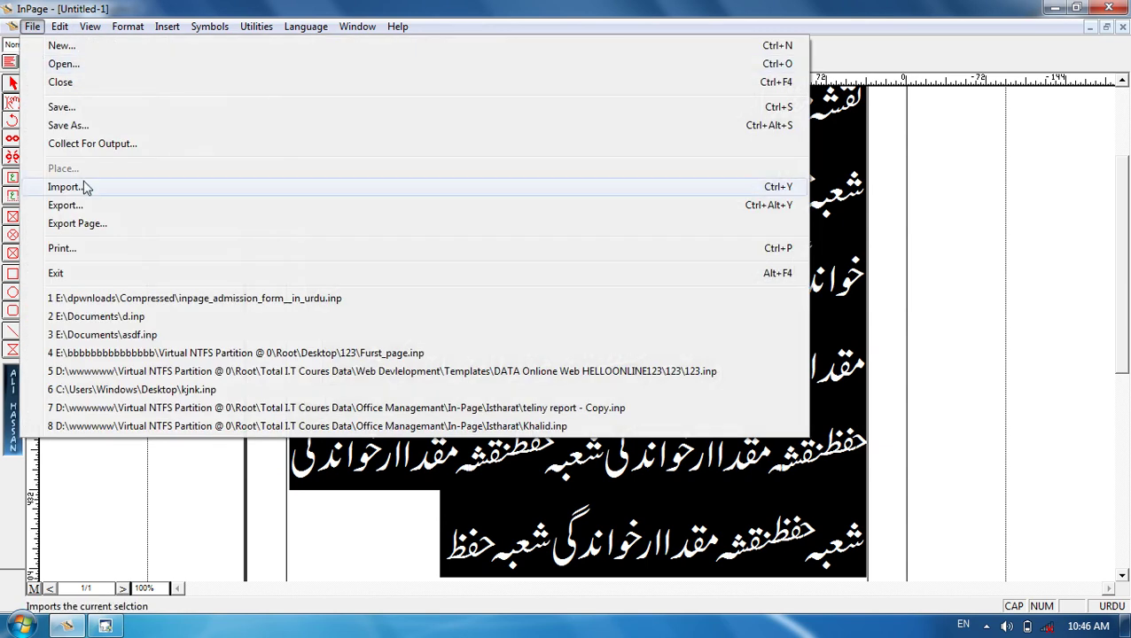
left_click(86, 231)
left_click_drag(558, 221, 422, 49)
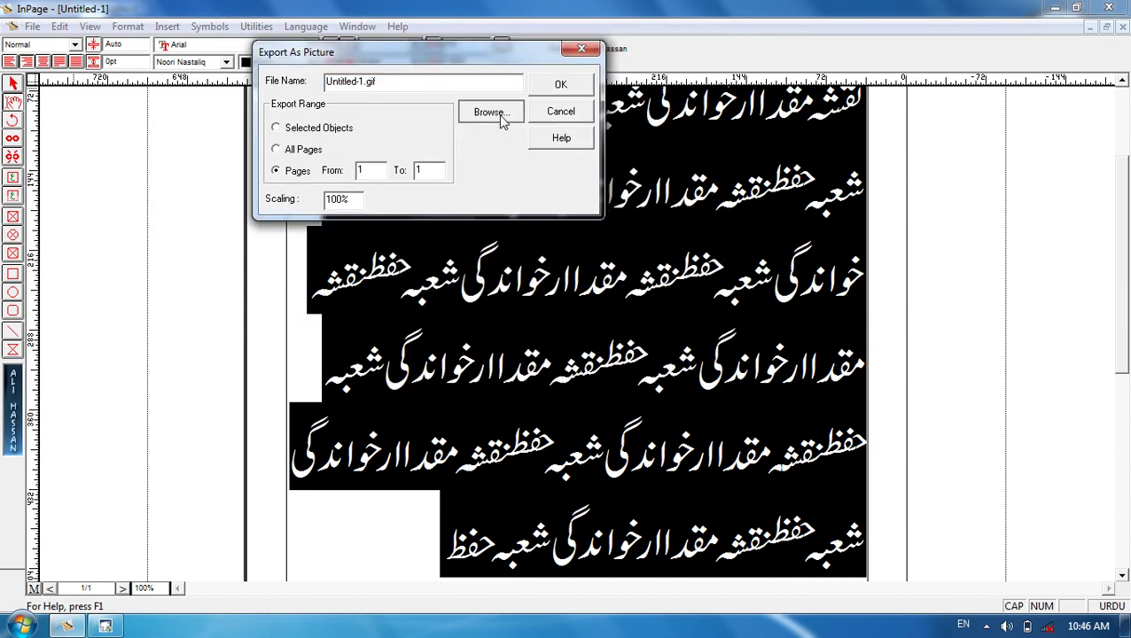
left_click(490, 113)
left_click_drag(551, 201, 453, 73)
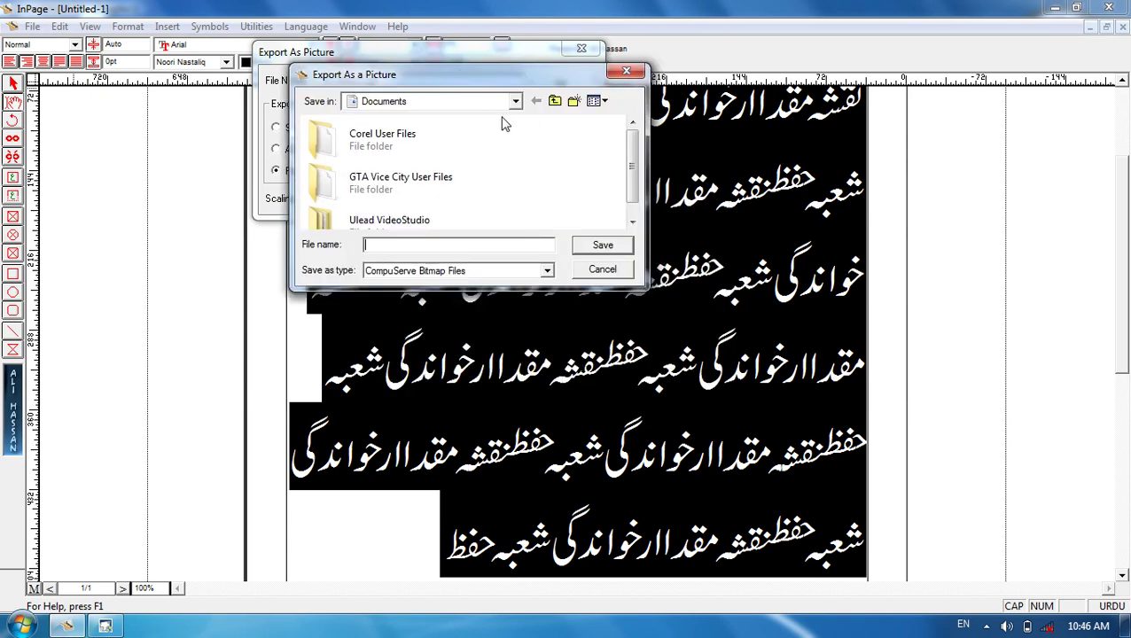
left_click(554, 101)
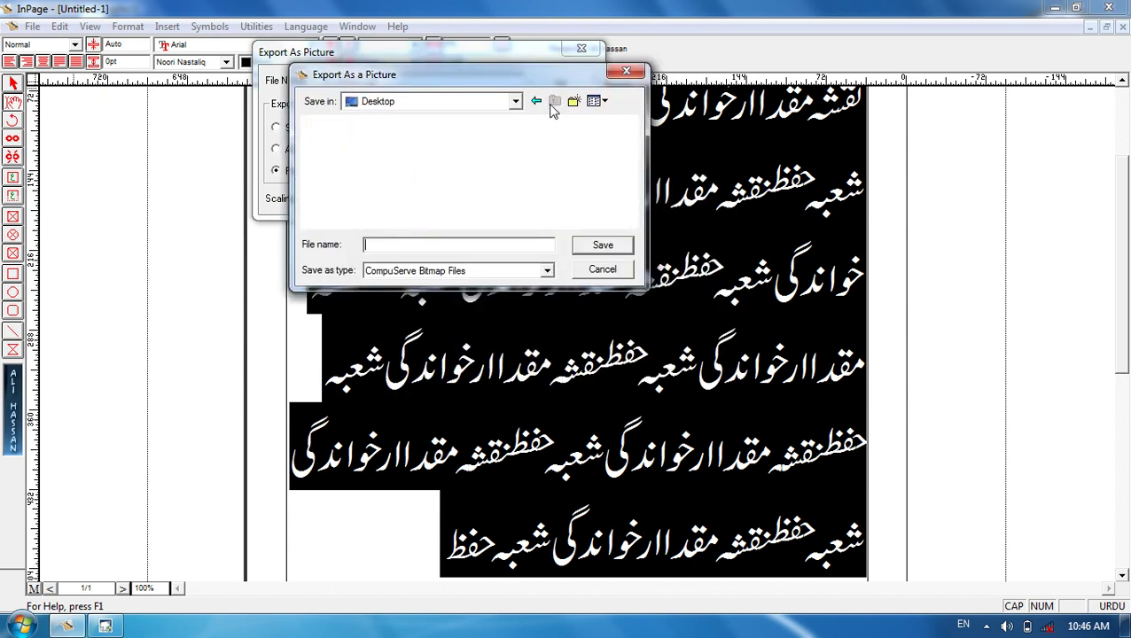
Step: Name the export 123GO, set its type to Encapsulated PostScript, and export page 1 at 100% scaling
left_click(426, 243)
type("123GO")
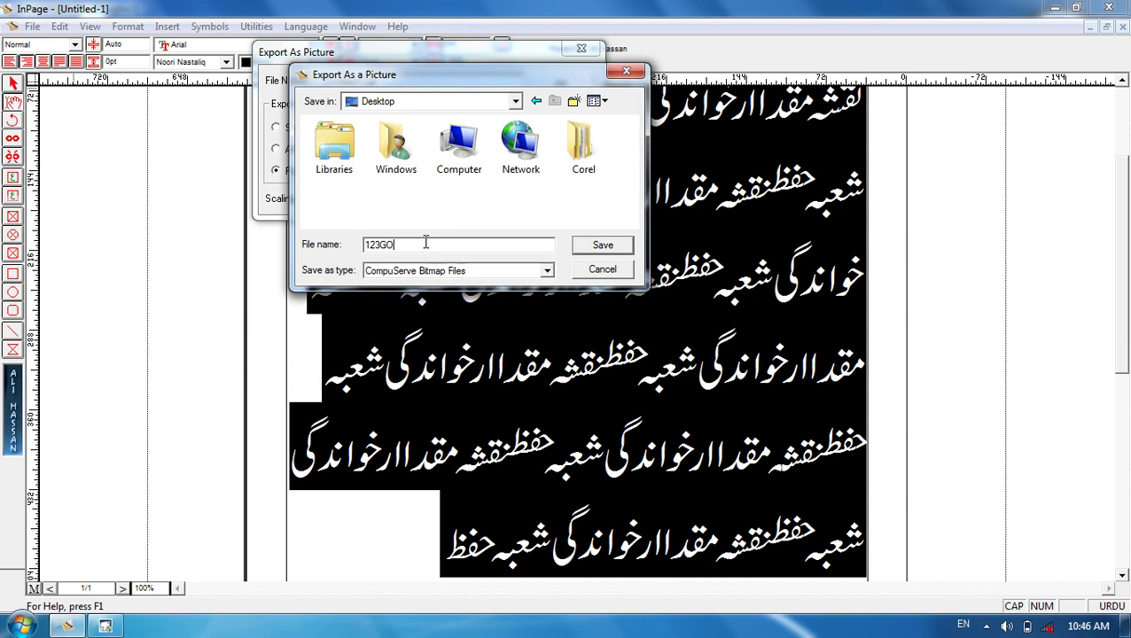
left_click(421, 270)
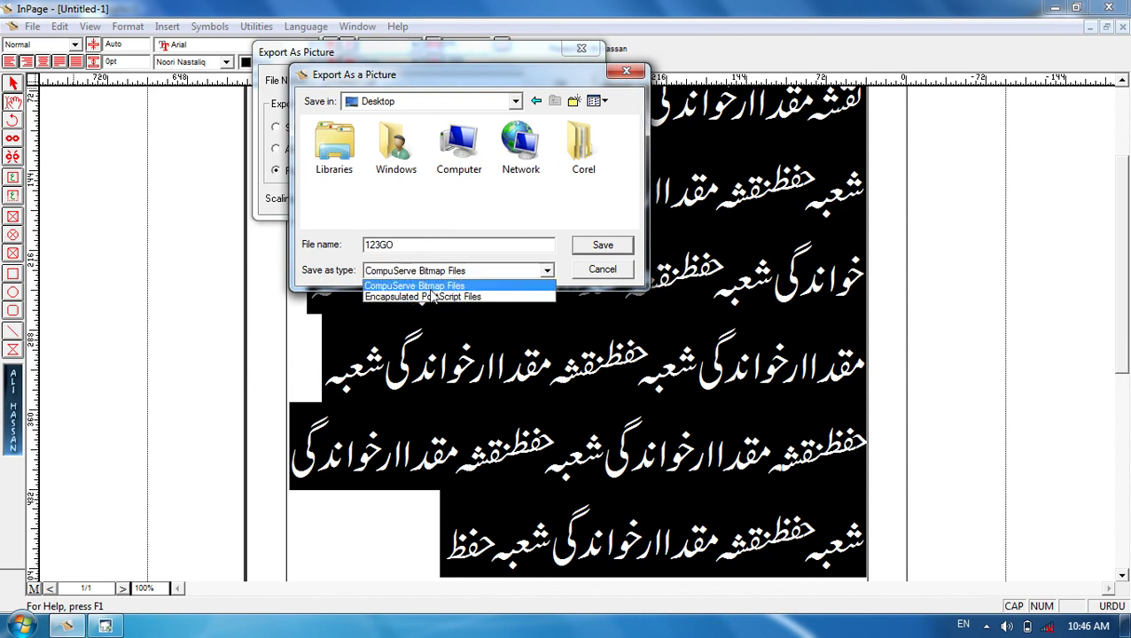
left_click(432, 297)
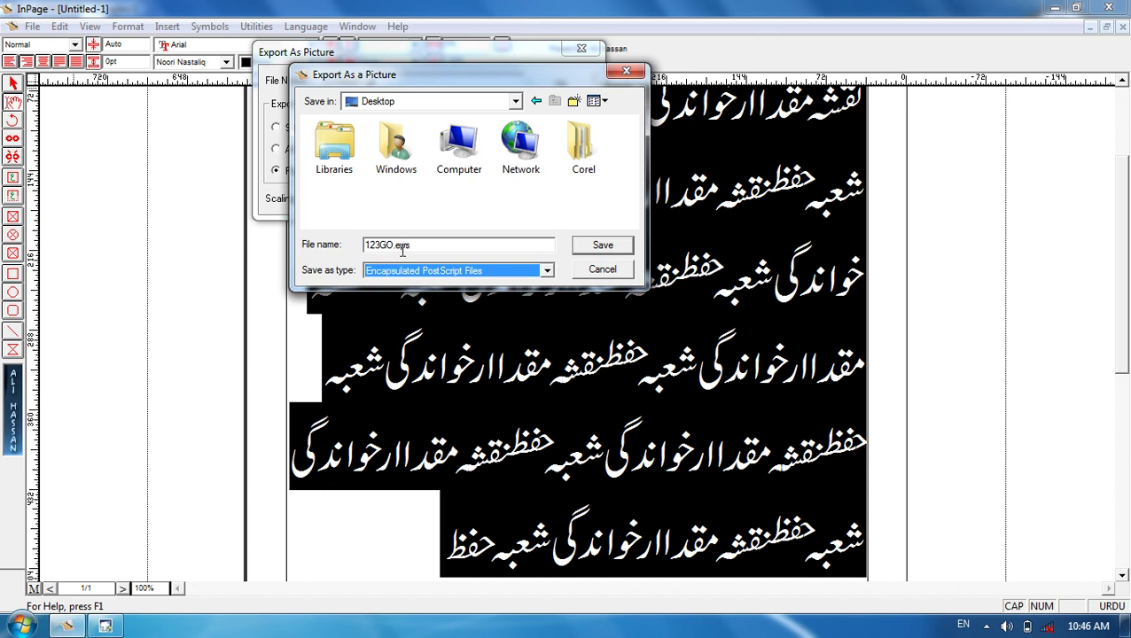
left_click(603, 246)
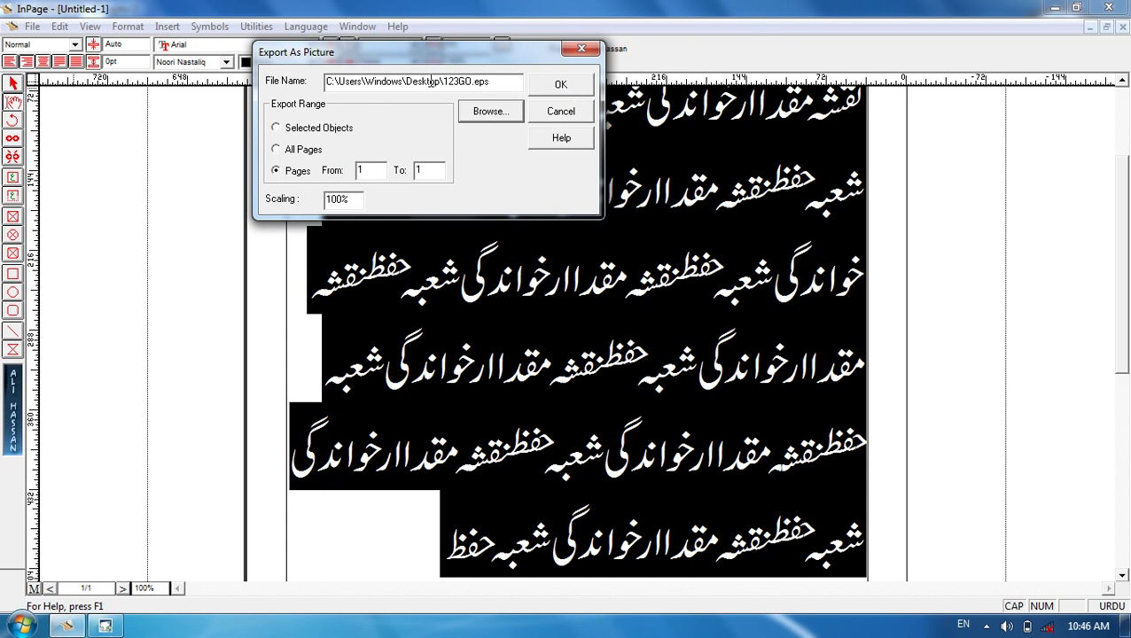
left_click(560, 85)
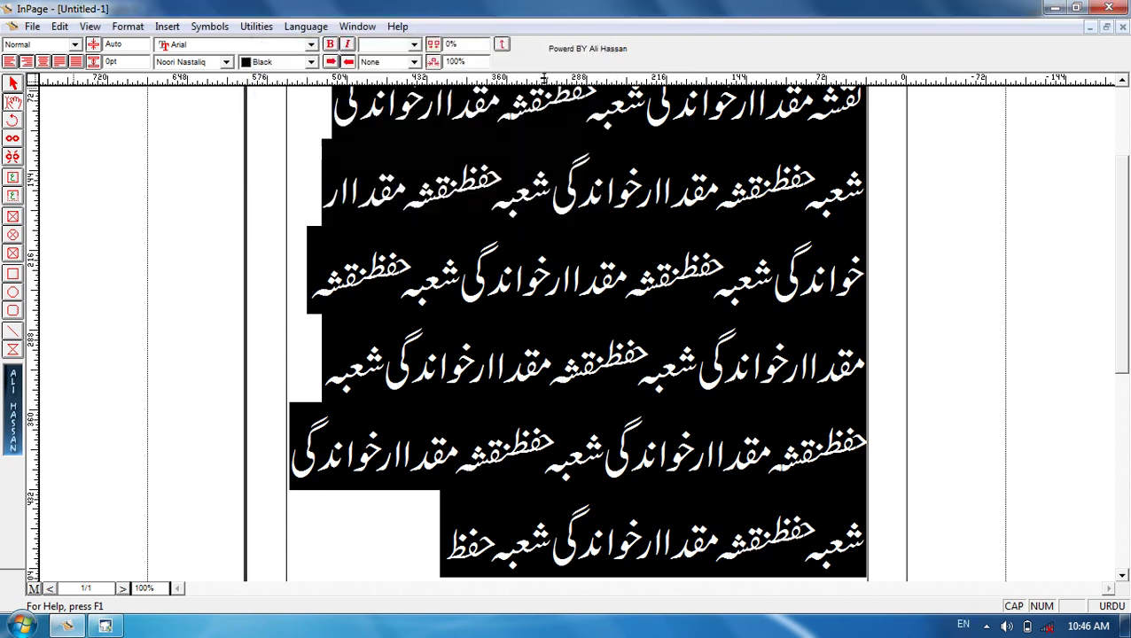
Step: Minimize the open windows and locate the exported 123GO.eps file on the Desktop
left_click(1054, 8)
left_click(1054, 8)
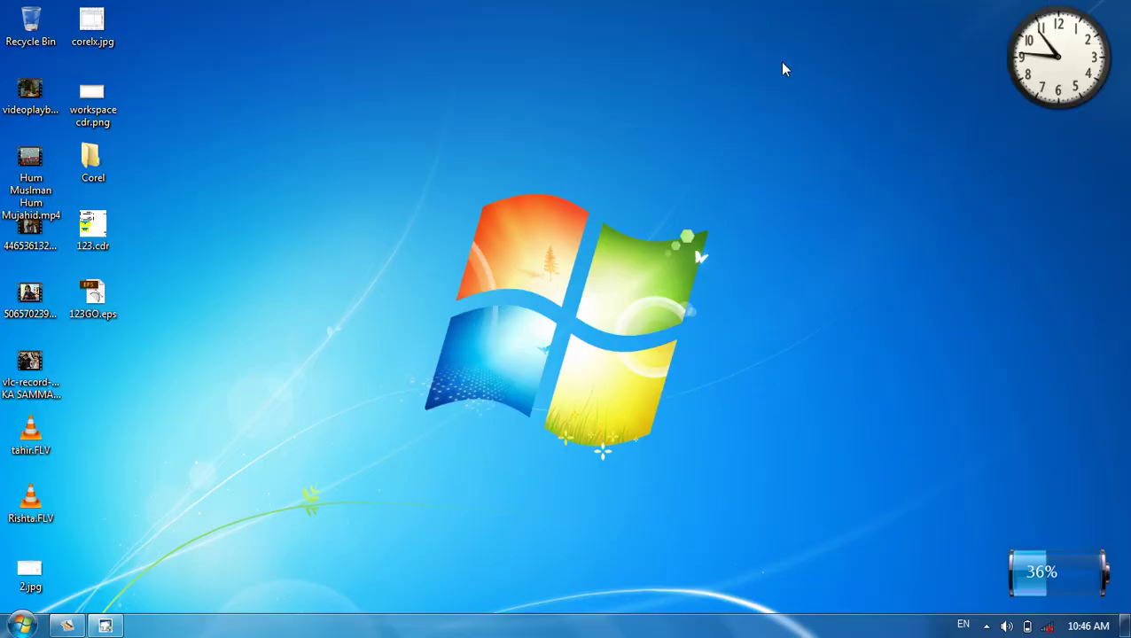
left_click(119, 318)
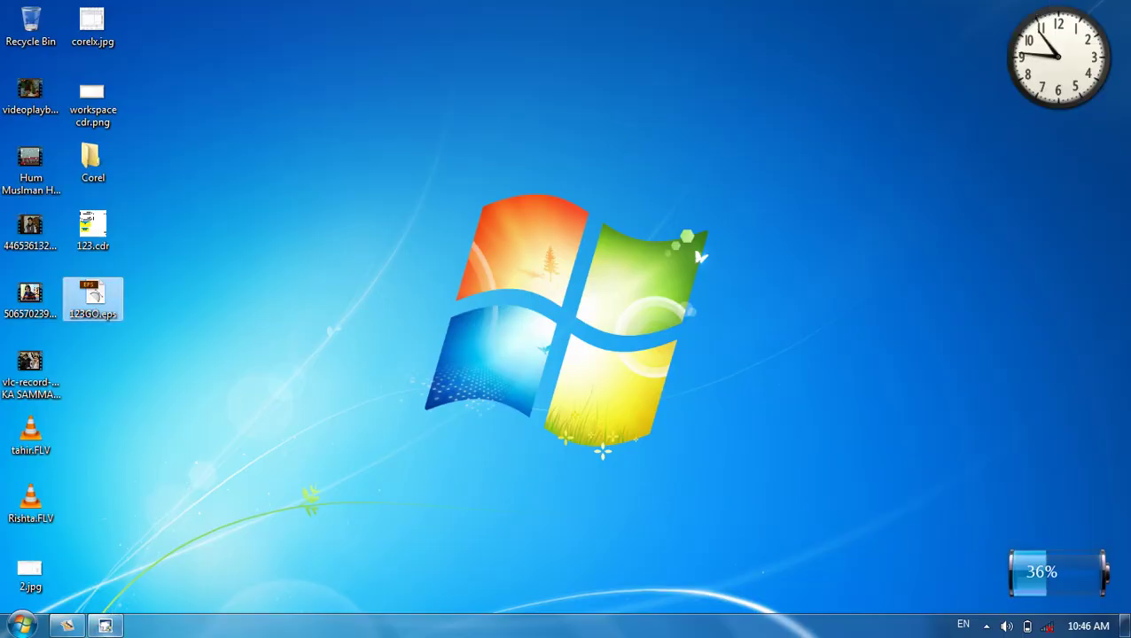
Step: Switch to CorelDRAW and open 123GO.eps from the Desktop, importing its text as Text
left_click(105, 626)
left_click(804, 328)
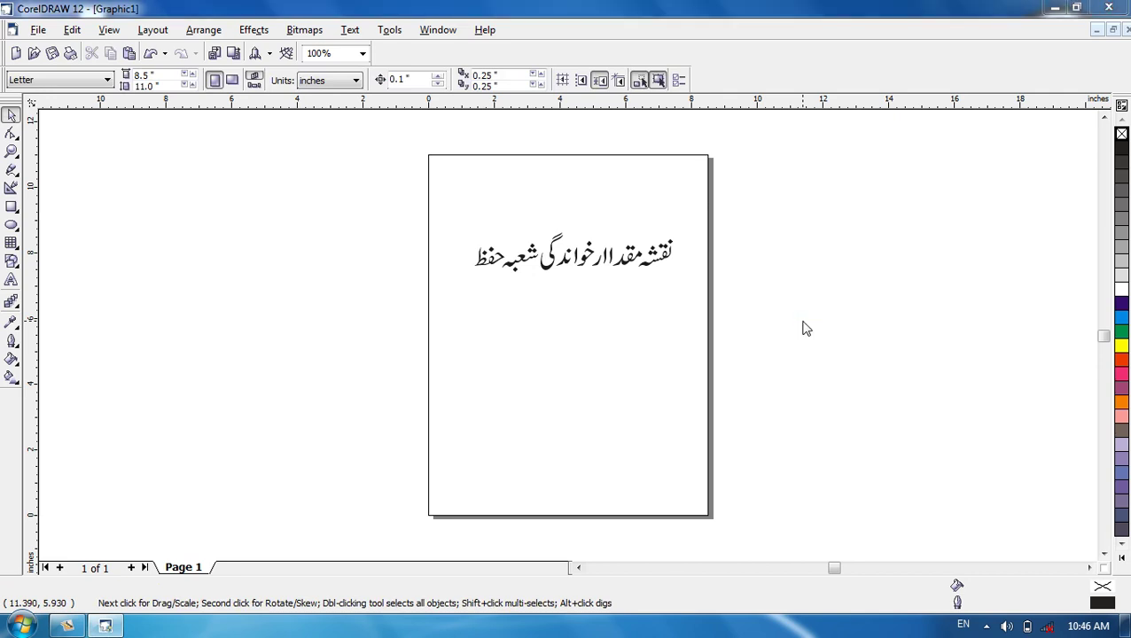
key("ctrl+o")
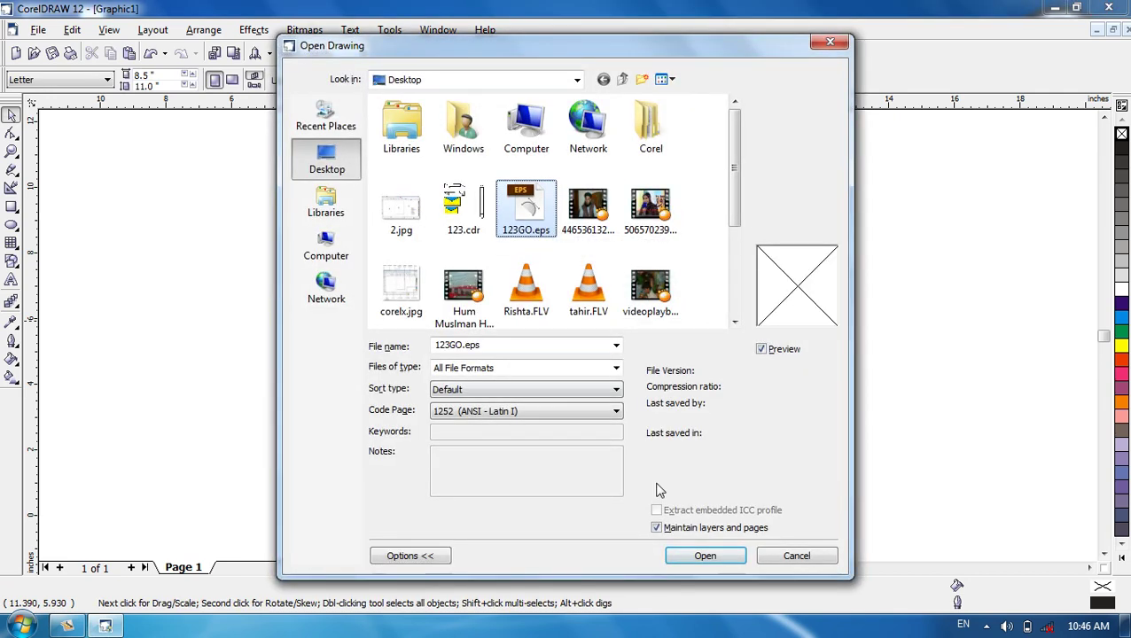
left_click(706, 555)
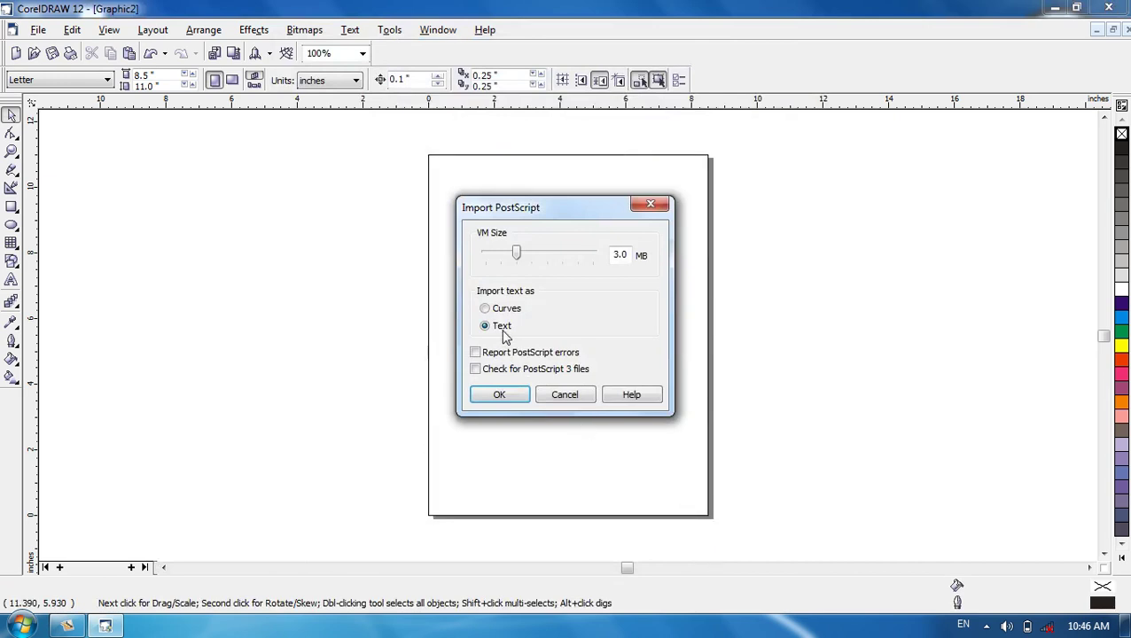
left_click(509, 394)
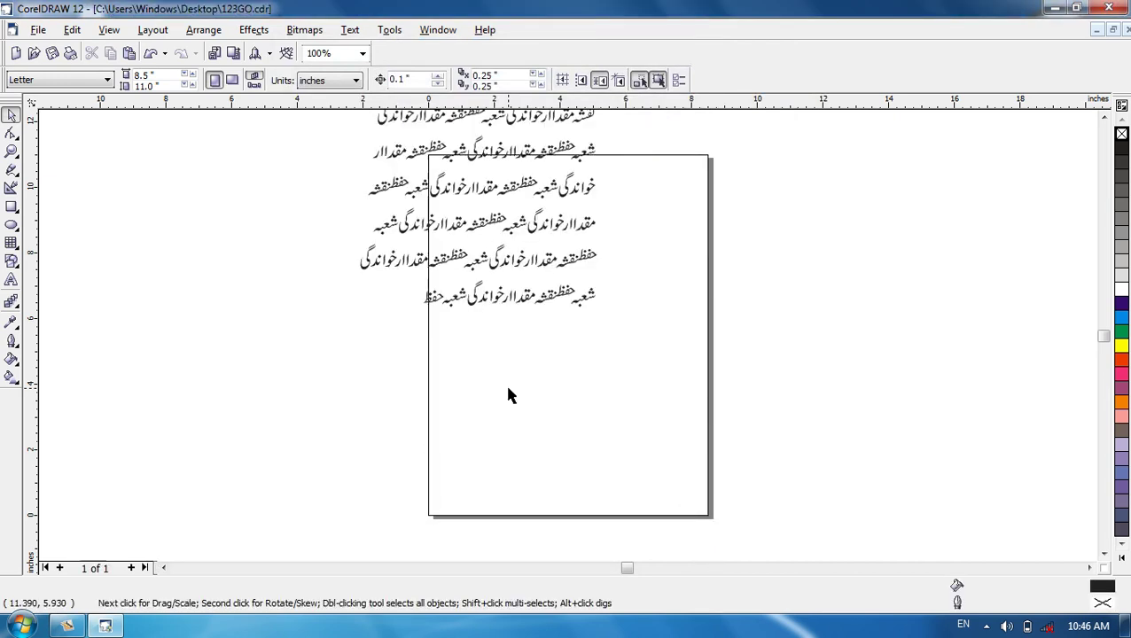
Step: Move one letter shape from the third text line to below the last line and select a single dot in that line
left_click_drag(524, 190, 616, 325)
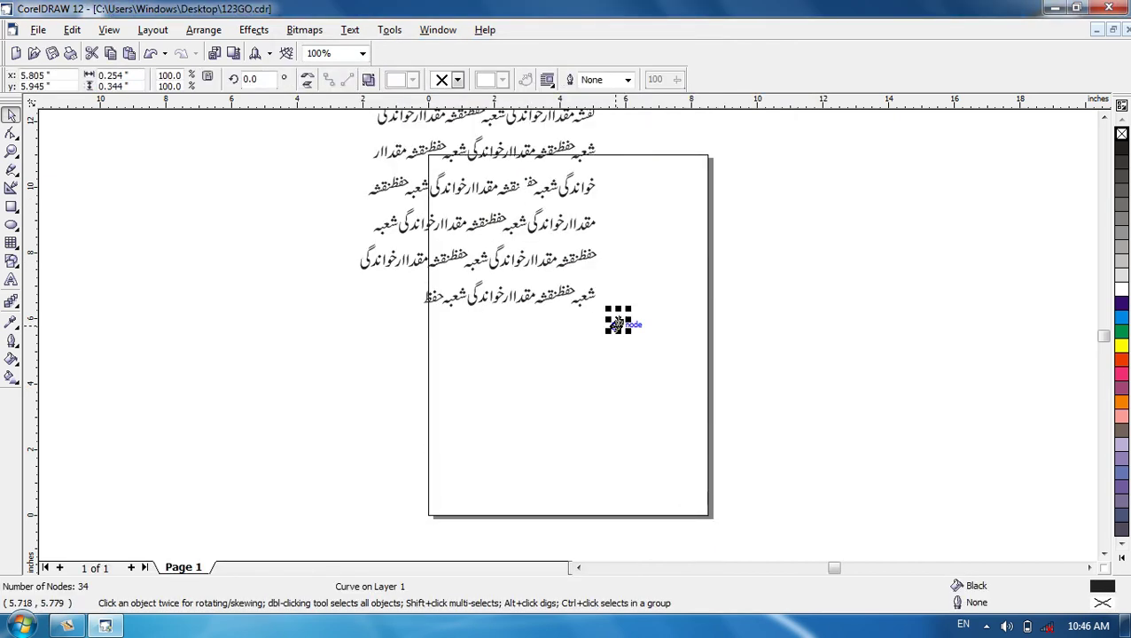
left_click(388, 184)
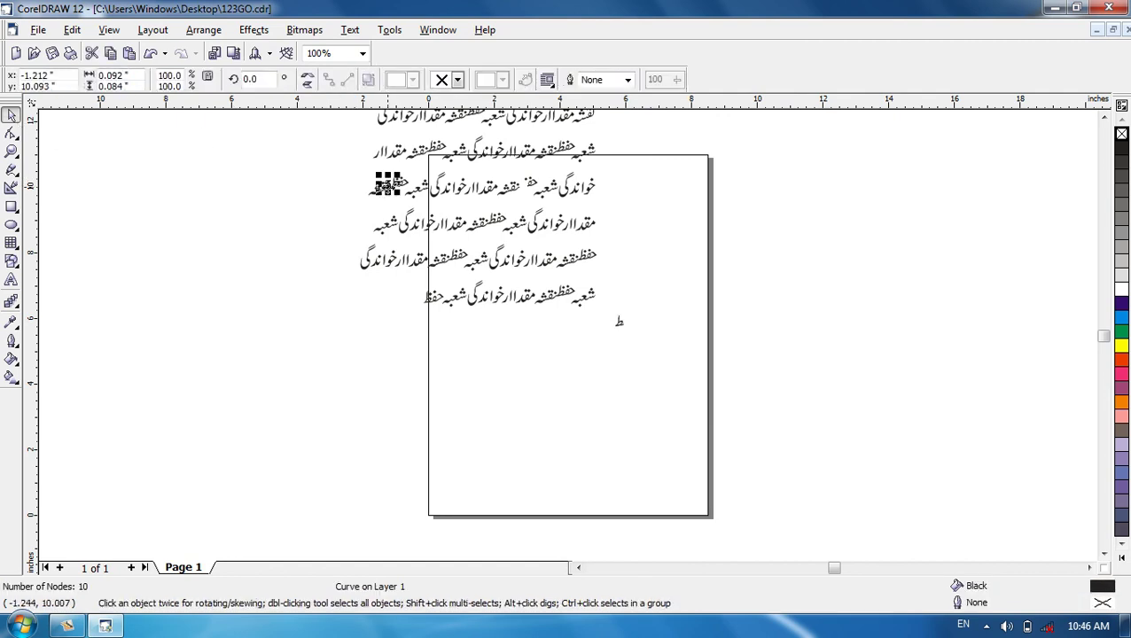
left_click(330, 190)
Step: Group all the imported lettering, including the separated letter, and move the group right and slightly down
left_click(1104, 118)
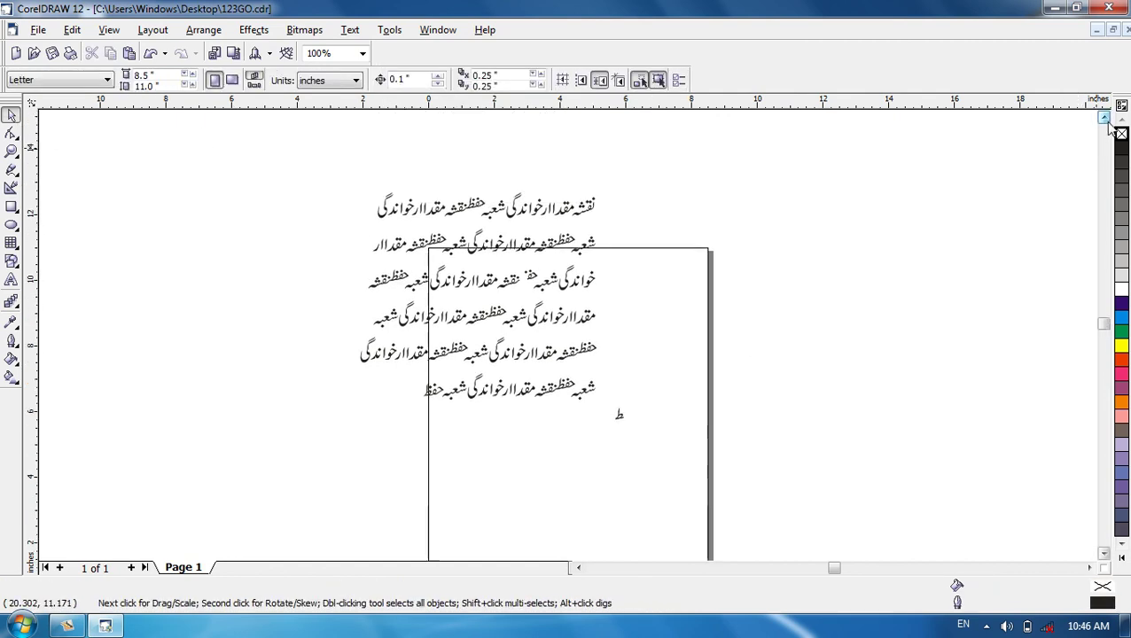
left_click(1104, 118)
left_click_drag(758, 176, 304, 514)
key("ctrl+g")
left_click_drag(497, 354, 672, 385)
left_click(876, 204)
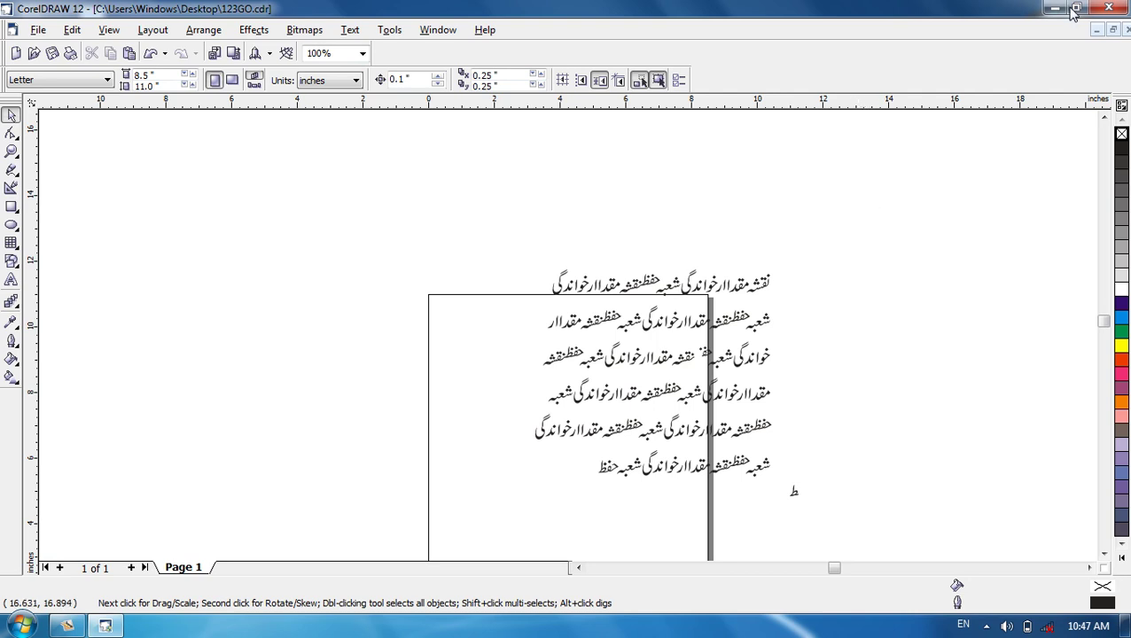
Step: Close CorelDRAW without saving the changes to 123GO.cdr or the other open drawing
left_click(1109, 8)
left_click(589, 354)
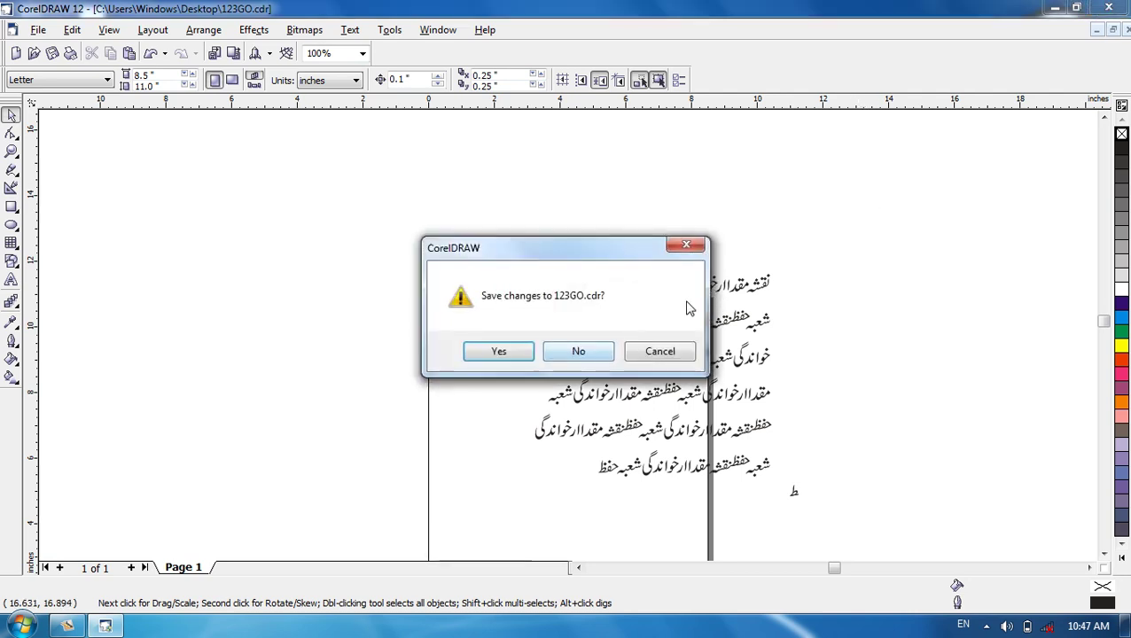
left_click(603, 351)
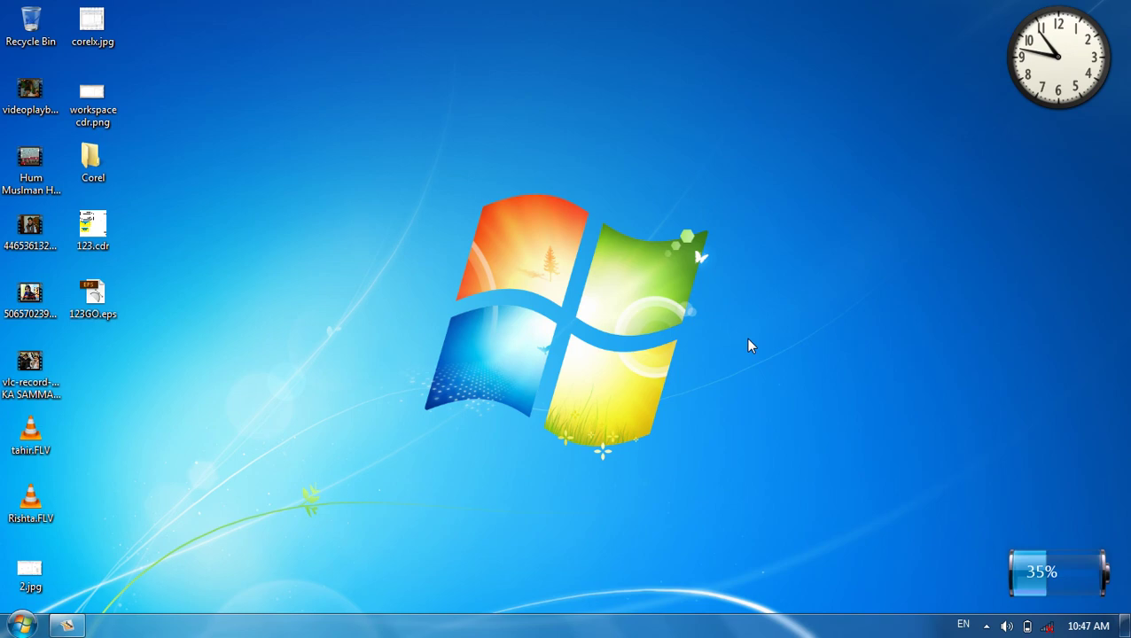